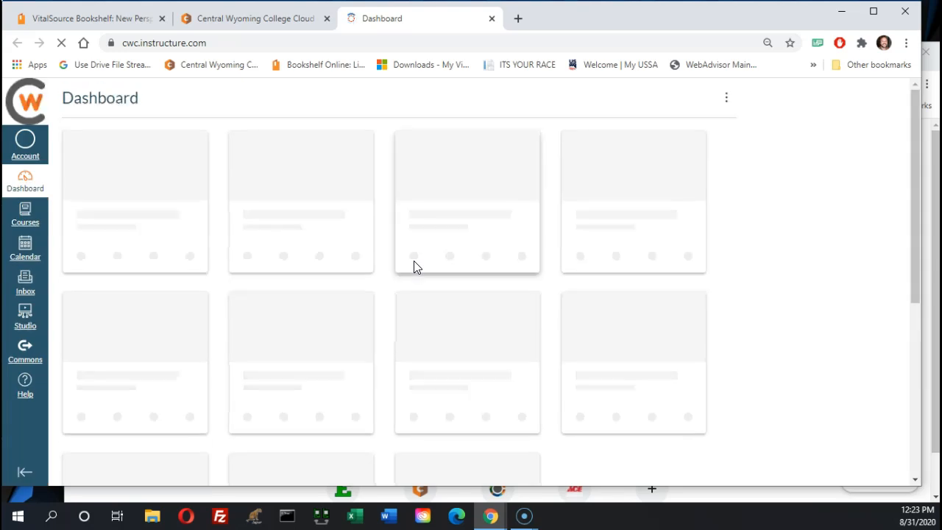
# Open the Microcomputer Applications course and collapse the Video conference recordings, Basic stuff and Week One modules
pyautogui.click(306, 433)
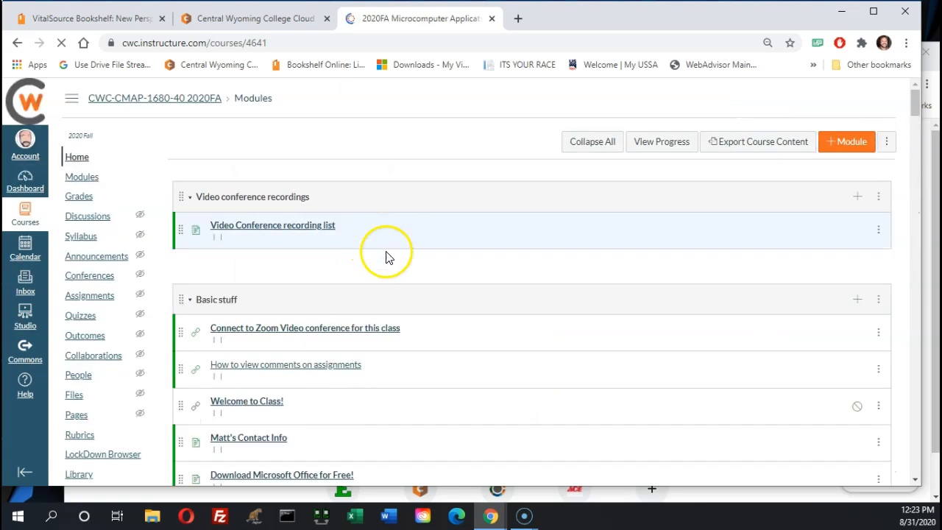
pyautogui.click(193, 199)
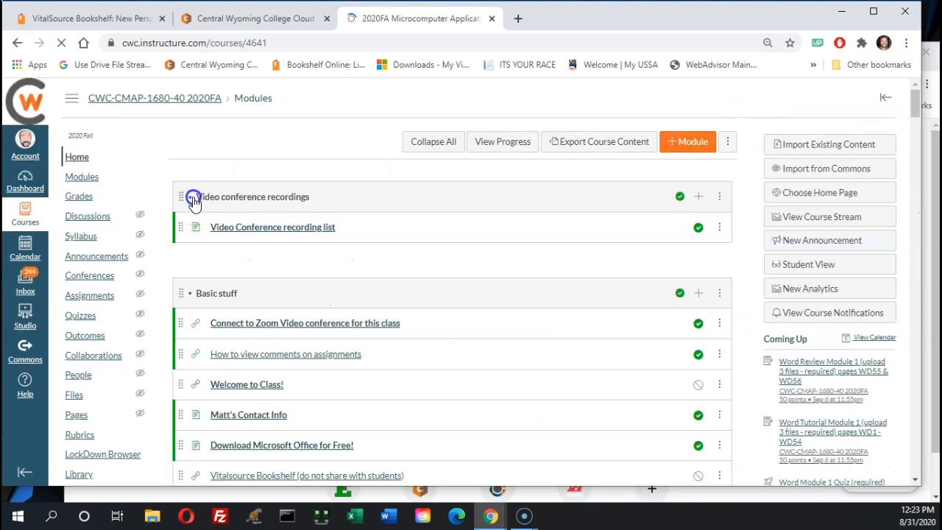
pyautogui.click(190, 254)
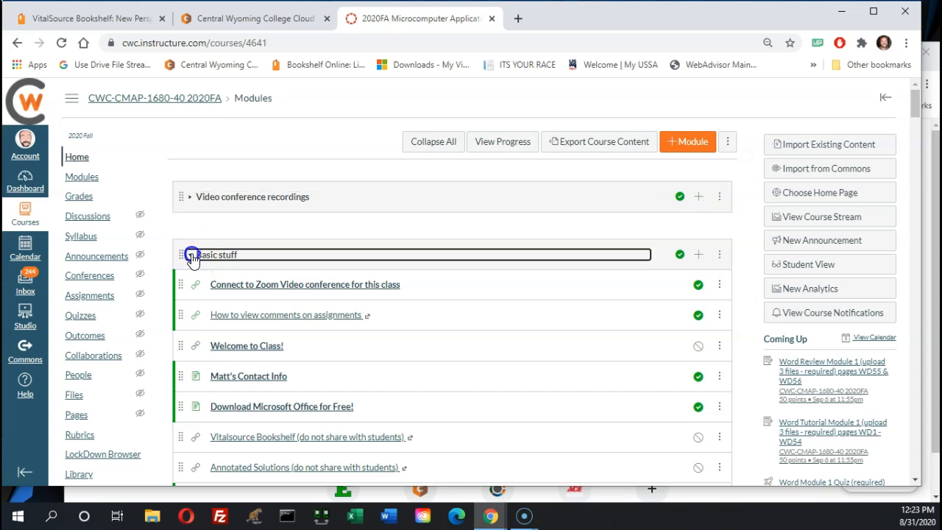
pyautogui.scroll(-1, 391, 333)
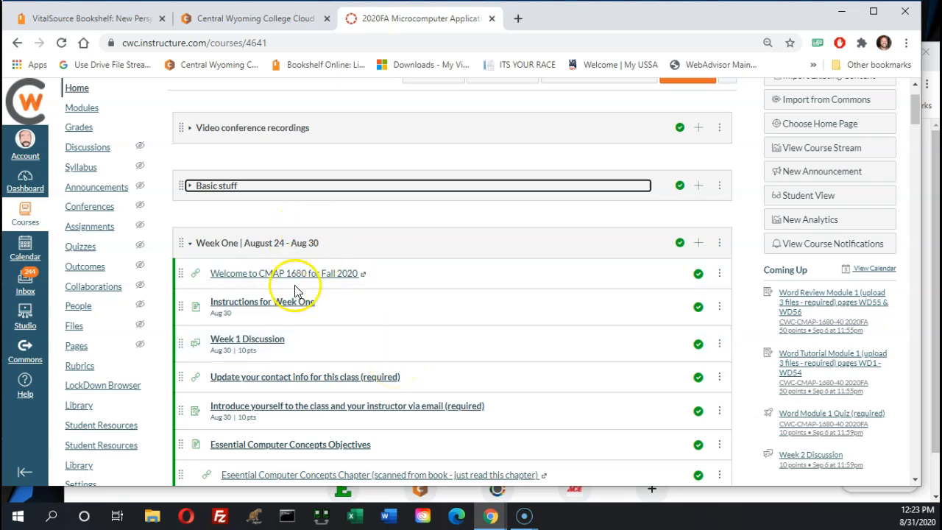
pyautogui.click(189, 243)
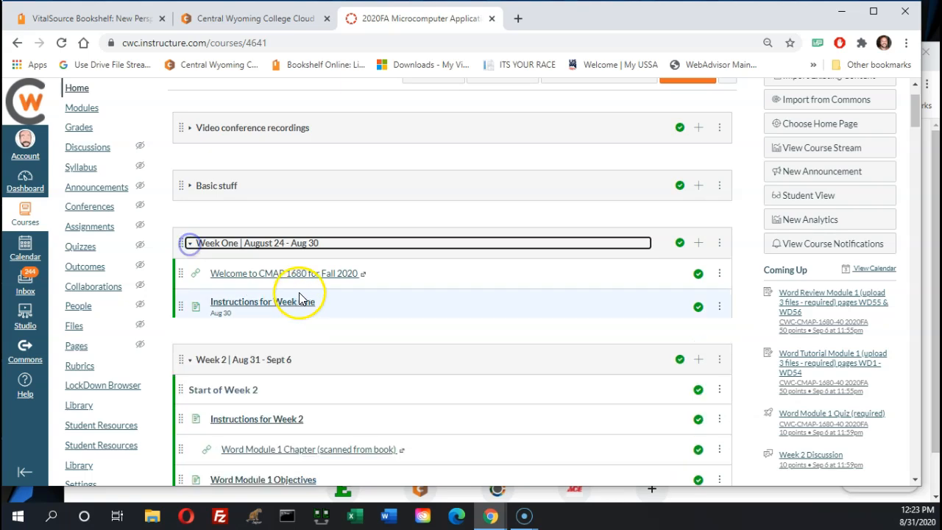
pyautogui.scroll(-2, 312, 294)
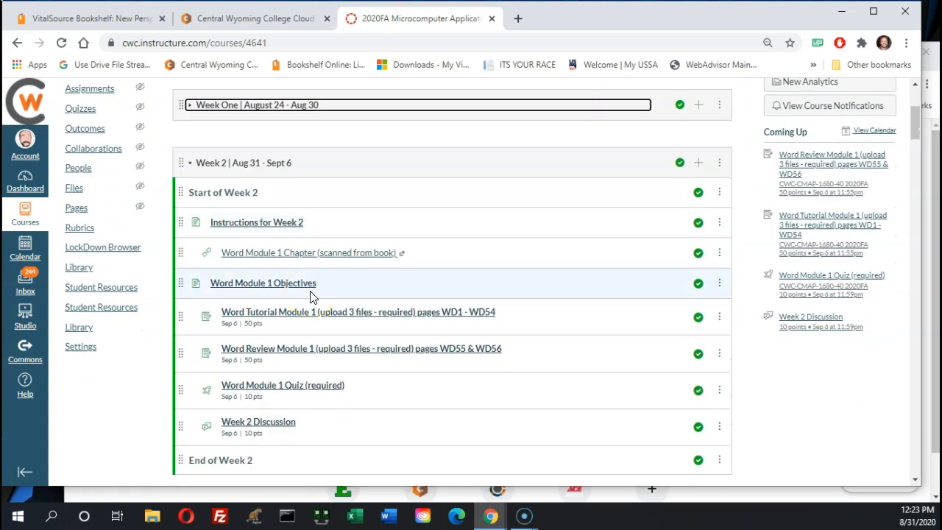
# Open the scanned Word Module 1 chapter from Week 2 in the VitalSource textbook
pyautogui.click(297, 352)
pyautogui.click(320, 256)
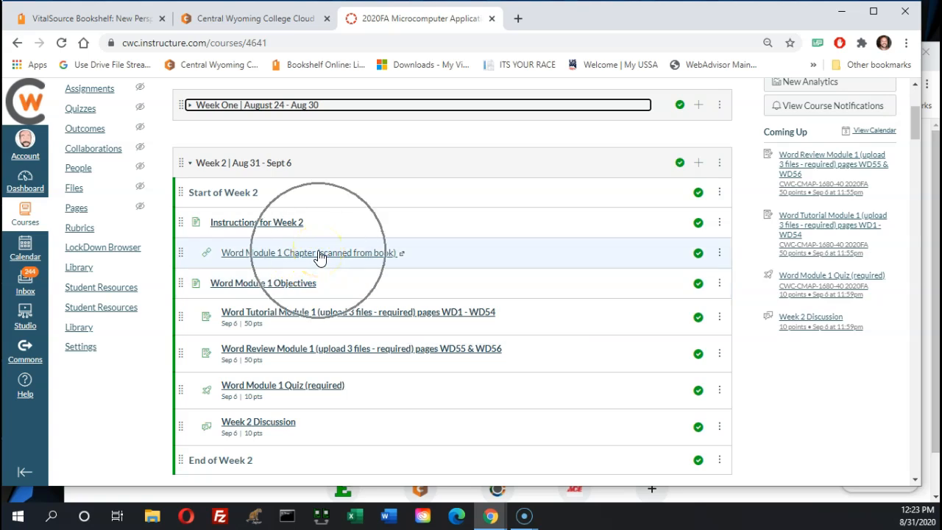
pyautogui.press('ctrl')
pyautogui.press('ctrl')
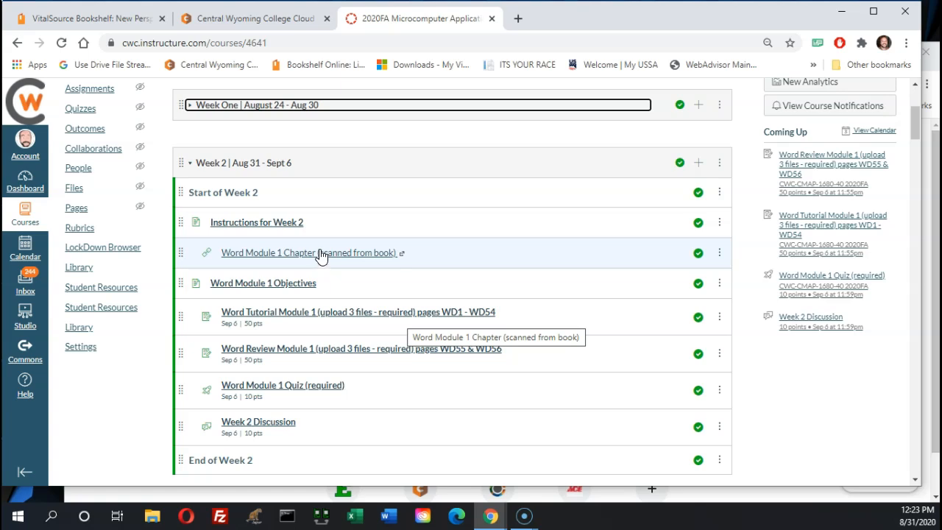
pyautogui.click(87, 18)
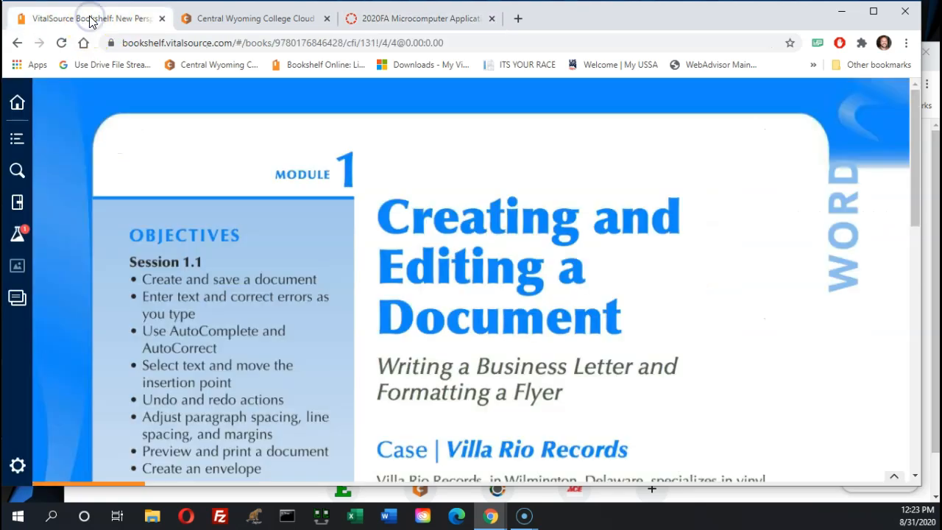
# Check the Canvas Word Module 1 Objectives page against the textbook's objectives, then return to Modules
pyautogui.click(390, 20)
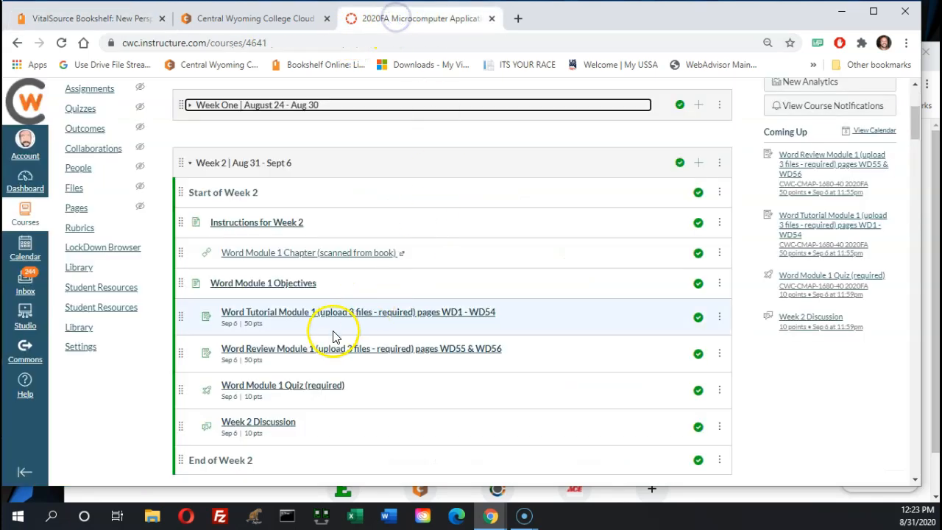
pyautogui.click(267, 291)
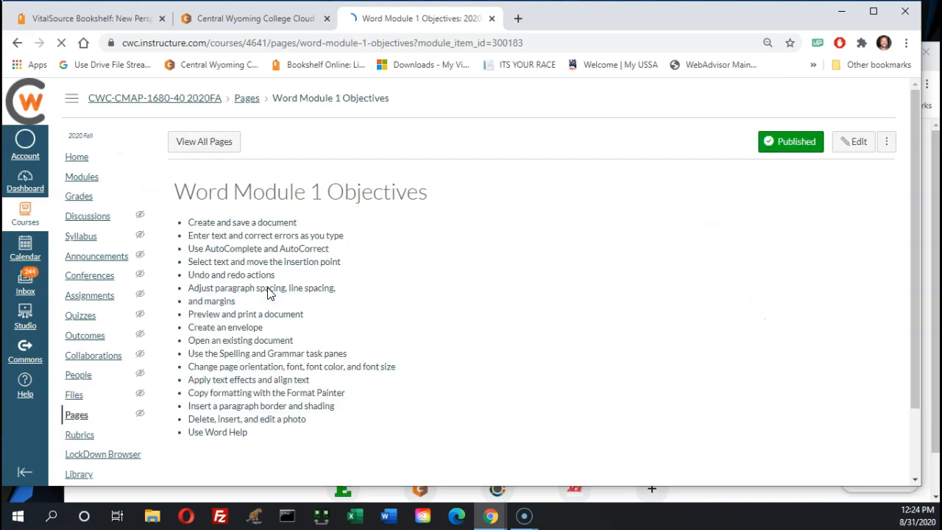
pyautogui.click(89, 20)
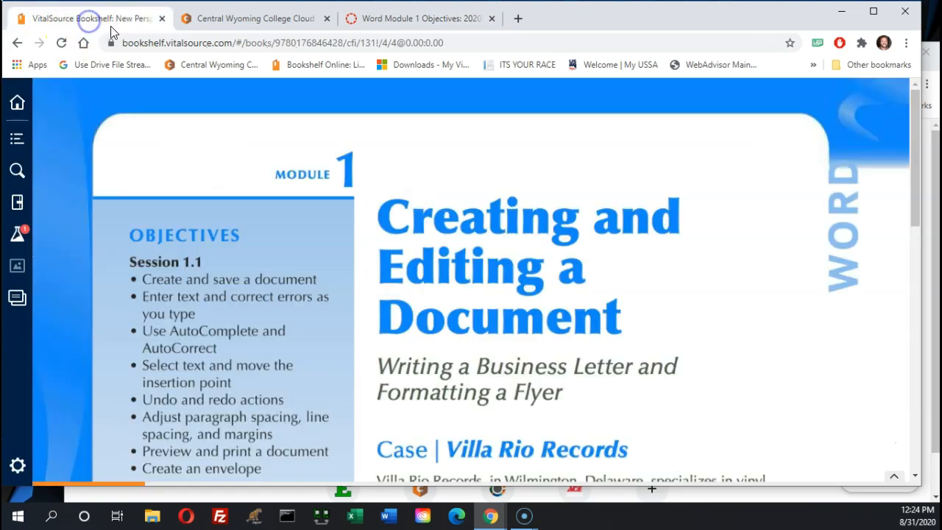
pyautogui.scroll(-1, 207, 318)
pyautogui.scroll(5, 207, 318)
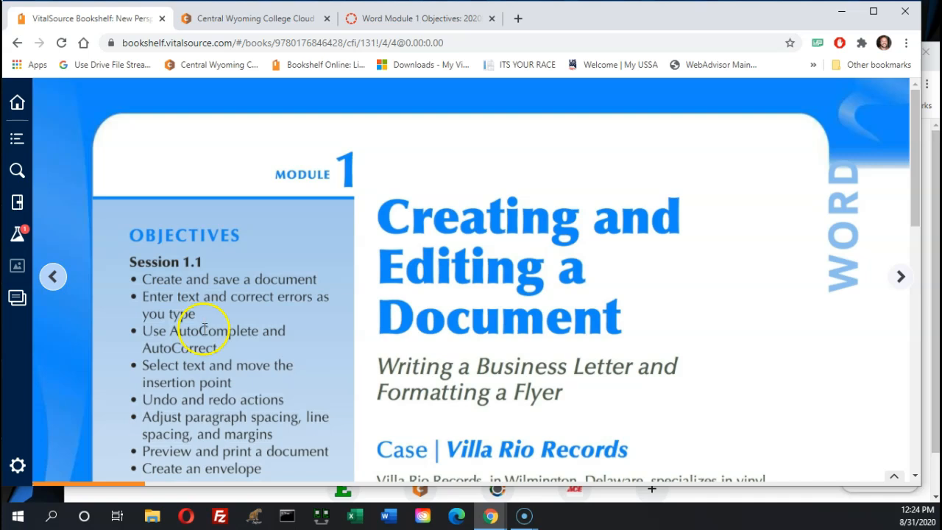
pyautogui.click(411, 20)
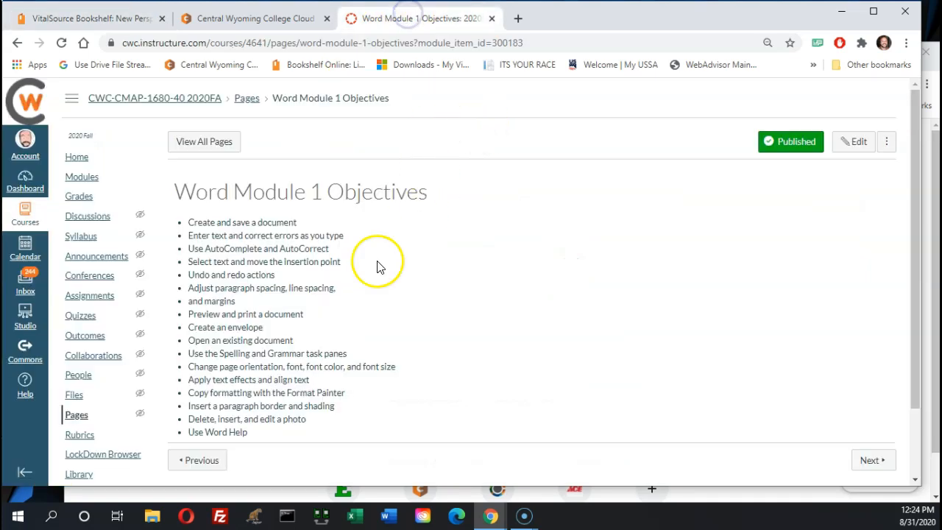
pyautogui.click(152, 97)
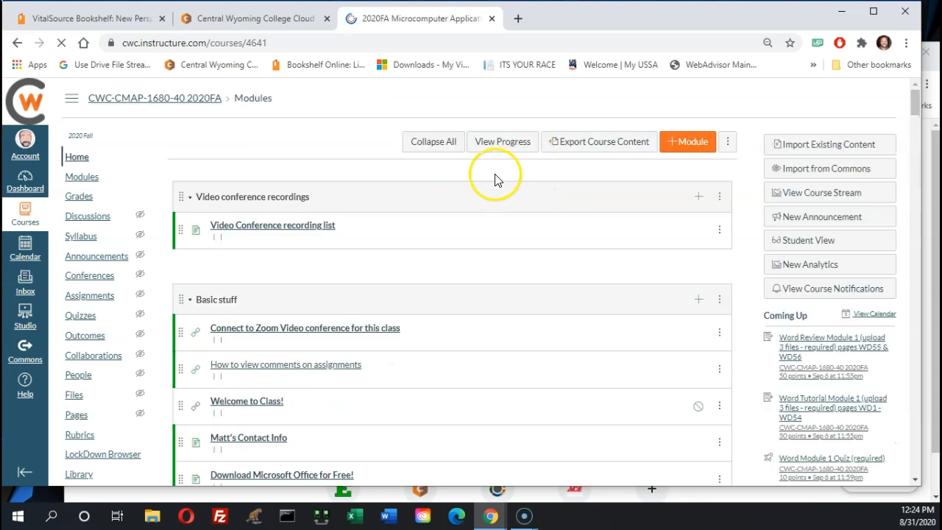
# Open Word Tutorial Module 1 and highlight its submission line and the Gomez Envelope and Vinyl Flyer files
pyautogui.scroll(-4, 430, 331)
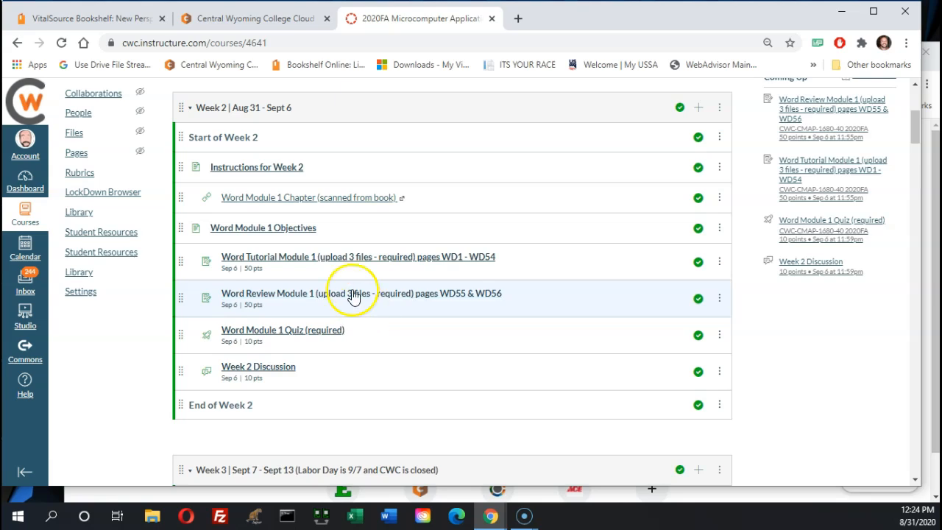
pyautogui.click(338, 260)
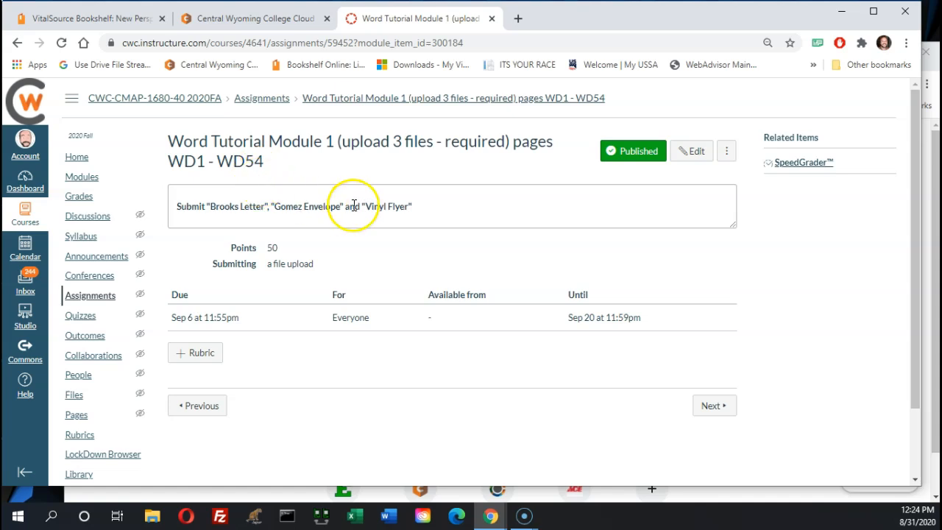
pyautogui.click(412, 207)
pyautogui.moveTo(412, 206); pyautogui.dragTo(164, 207)
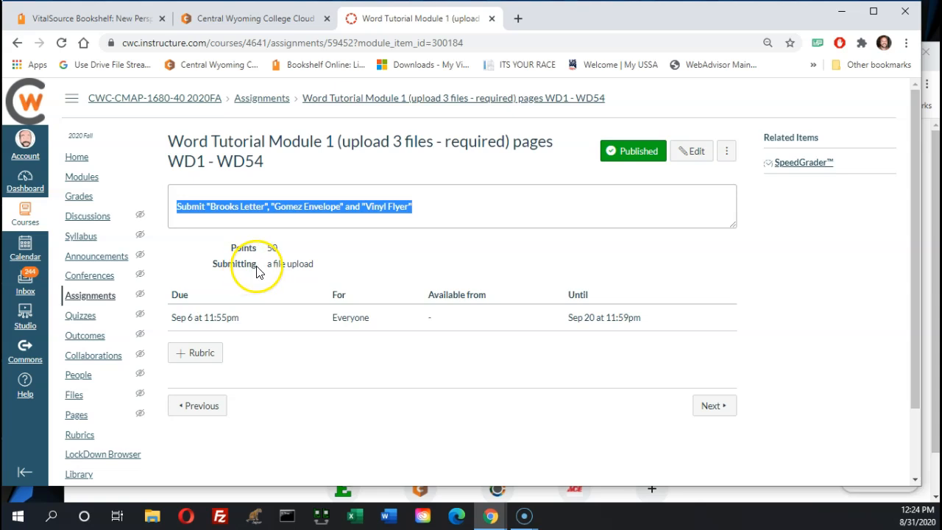
pyautogui.click(330, 206)
pyautogui.moveTo(344, 207); pyautogui.dragTo(271, 209)
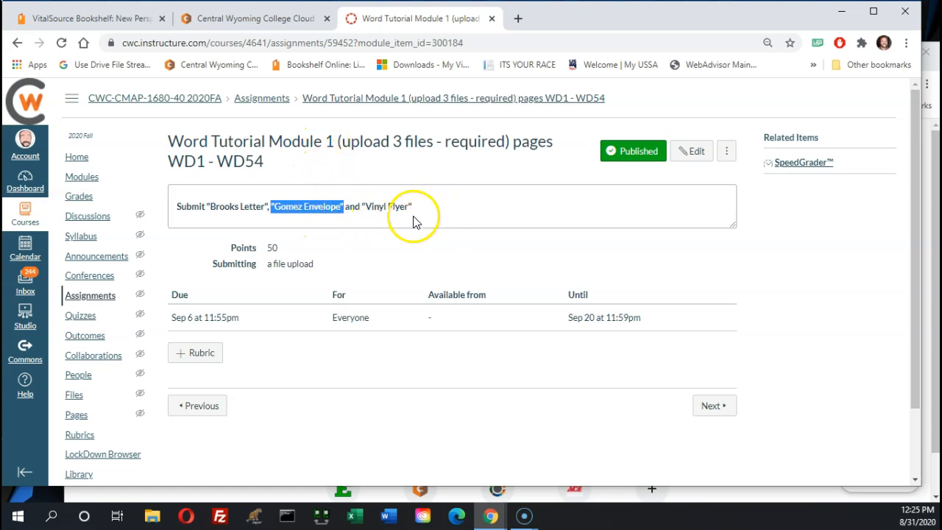
pyautogui.moveTo(412, 209); pyautogui.dragTo(368, 219)
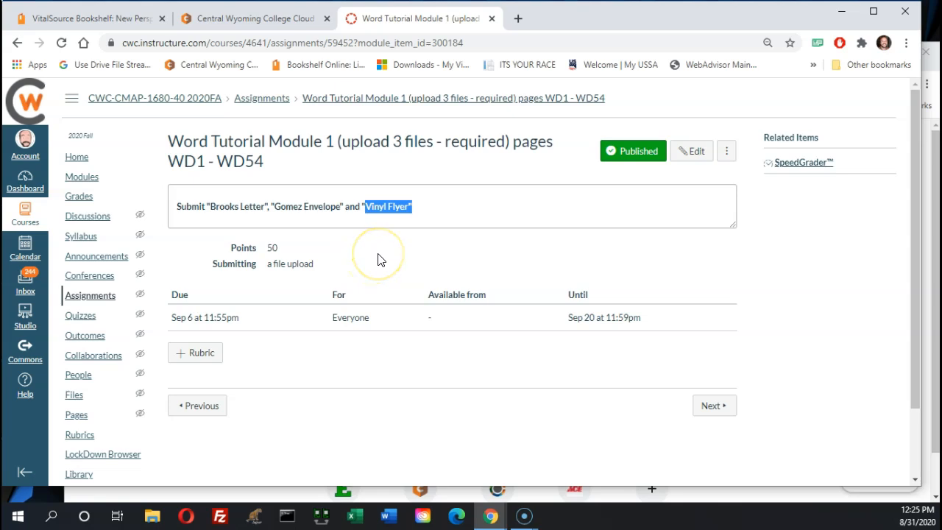
# Highlight the Sep 6 at 11:55pm due date, then return to the textbook
pyautogui.click(182, 321)
pyautogui.moveTo(182, 322); pyautogui.dragTo(209, 328)
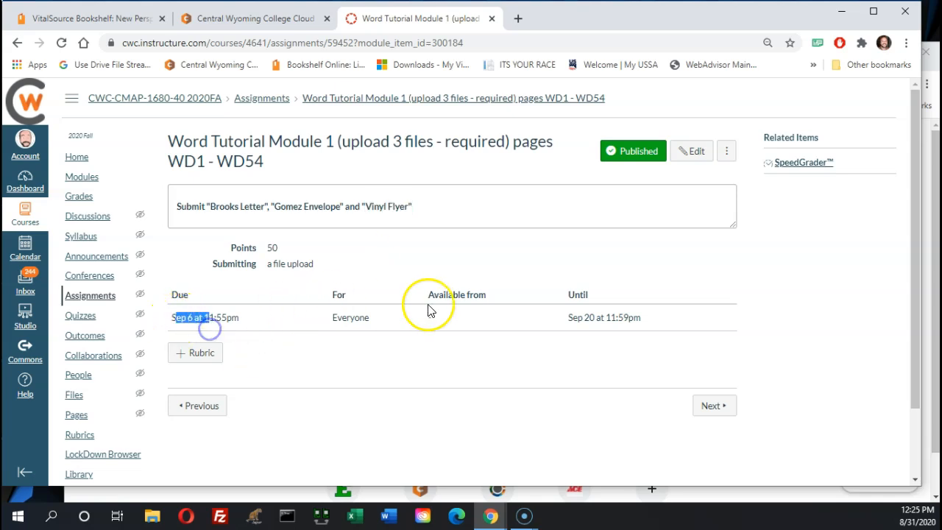
pyautogui.moveTo(571, 323); pyautogui.dragTo(616, 319)
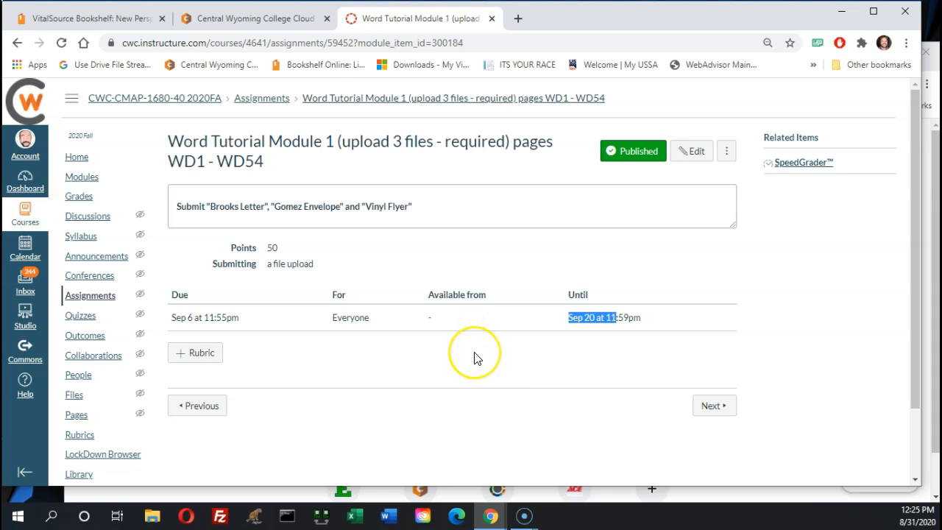
pyautogui.click(192, 317)
pyautogui.moveTo(237, 317); pyautogui.dragTo(174, 321)
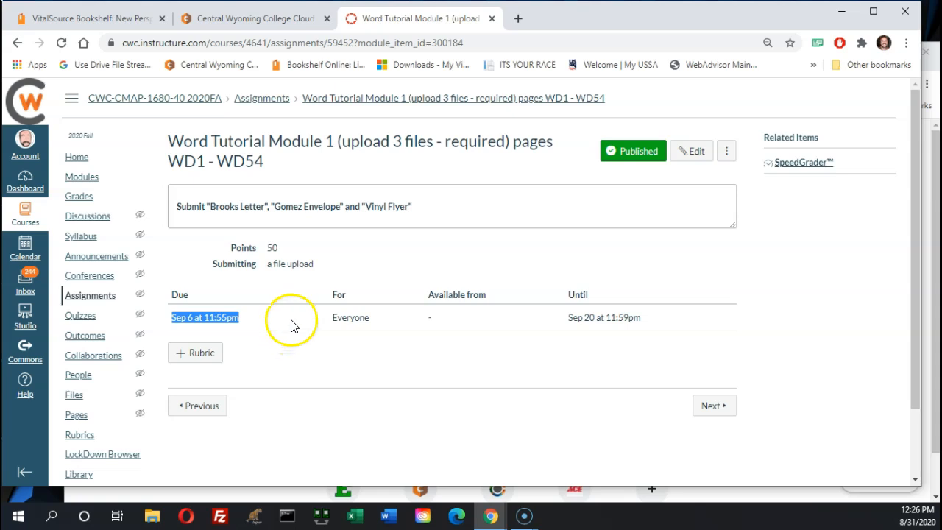
pyautogui.click(112, 18)
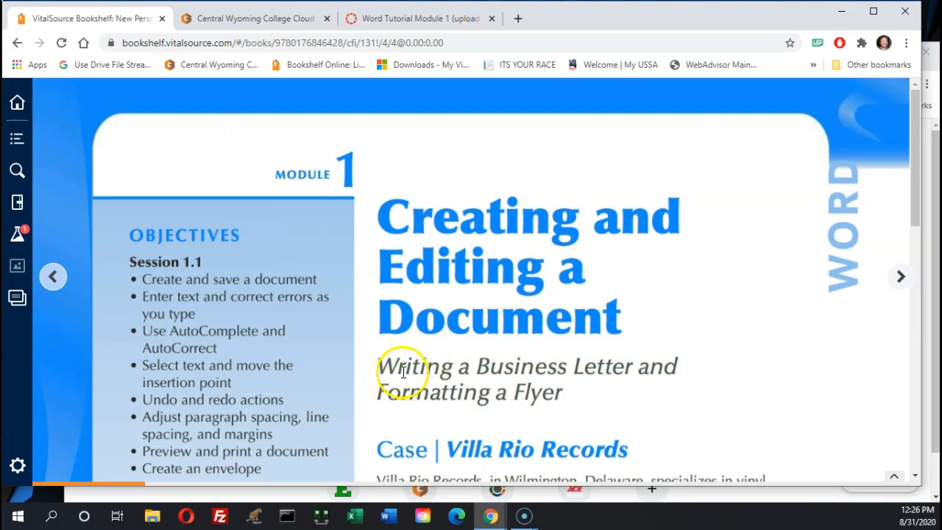
# Scroll the e-book to the Starting Data Files and back, then return to Canvas's Week 2 modules
pyautogui.scroll(-10, 407, 368)
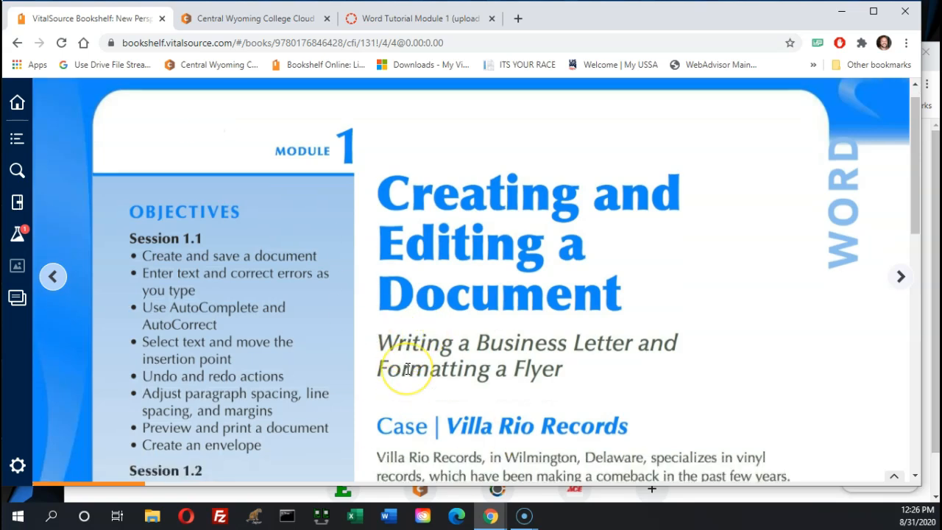
pyautogui.scroll(-1, 409, 368)
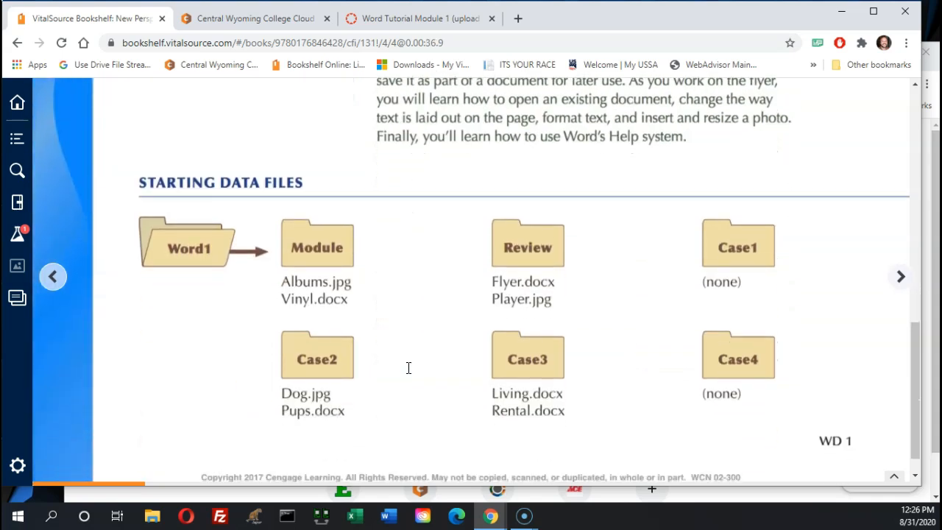
pyautogui.scroll(-1, 409, 368)
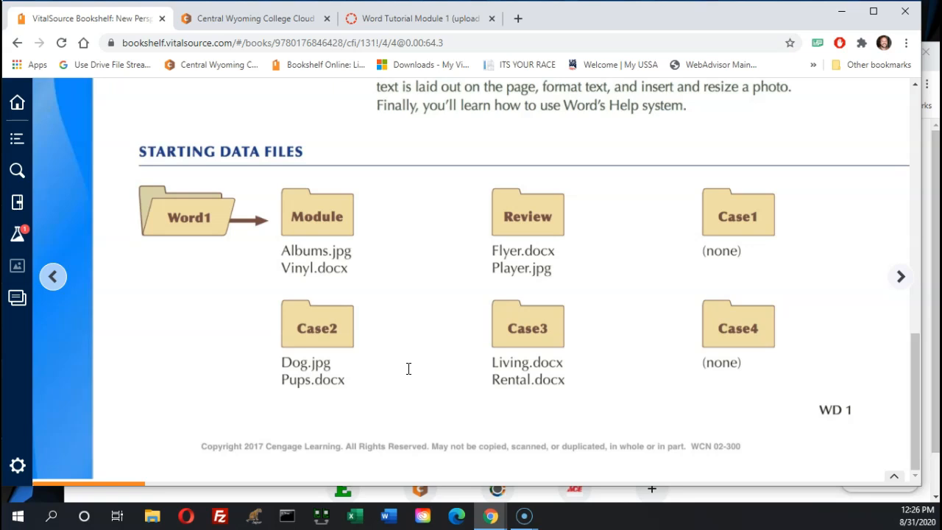
pyautogui.scroll(4, 408, 368)
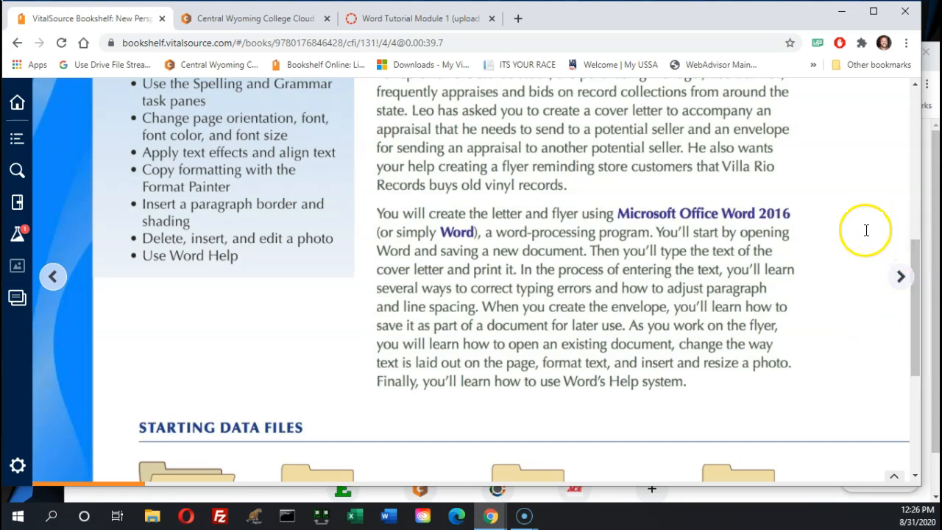
pyautogui.click(409, 18)
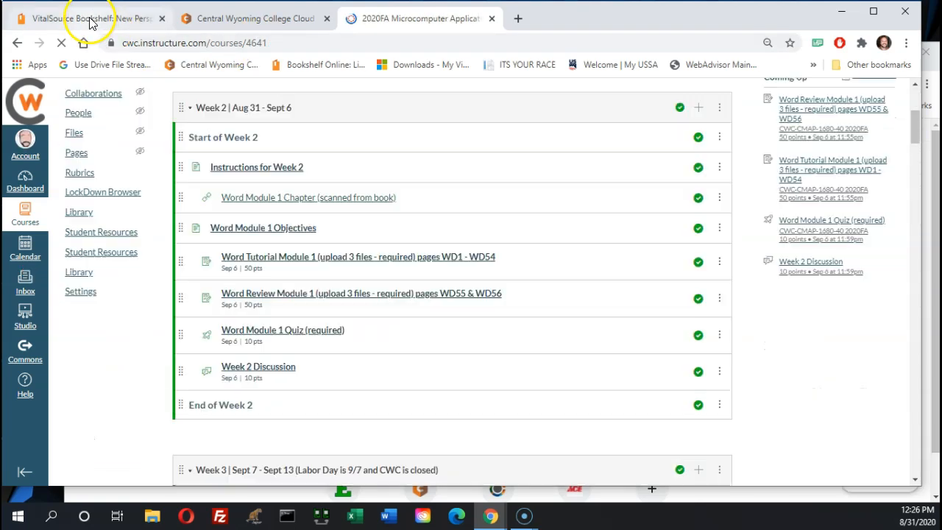
# Detach the textbook into its own window and place it back over the course page
pyautogui.click(89, 20)
pyautogui.moveTo(89, 20); pyautogui.dragTo(2, 77)
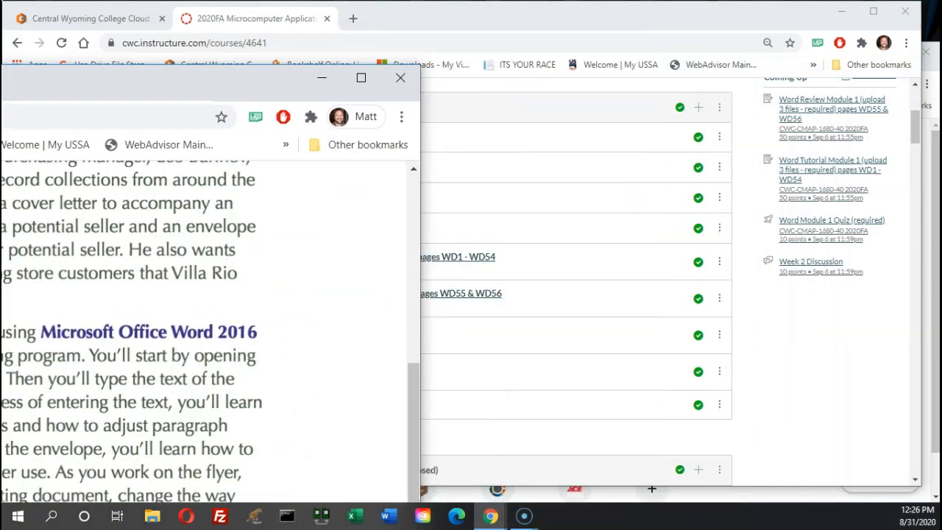
pyautogui.moveTo(2, 77); pyautogui.dragTo(1, 77)
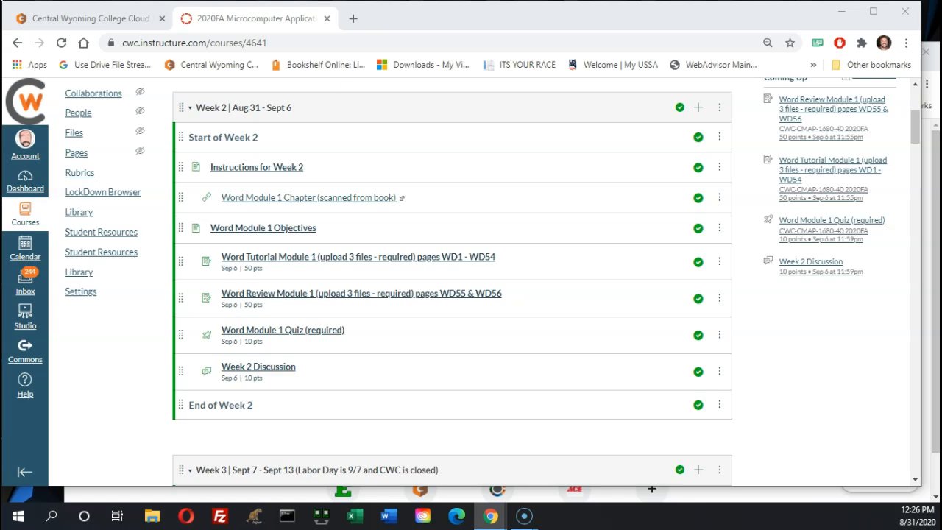
pyautogui.moveTo(2, 156); pyautogui.dragTo(455, 16)
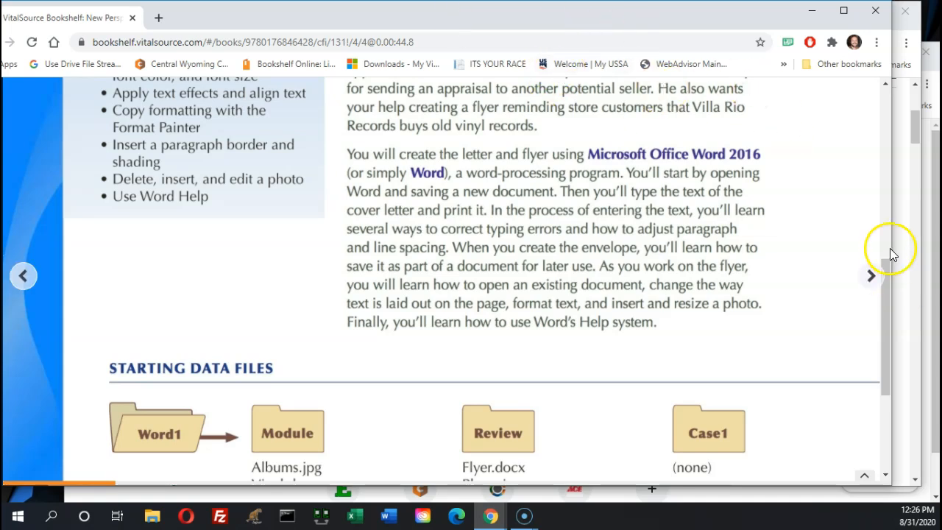
# Show the textbook's Word1 Starting Data Files list and open File Explorer
pyautogui.moveTo(891, 304); pyautogui.dragTo(882, 378)
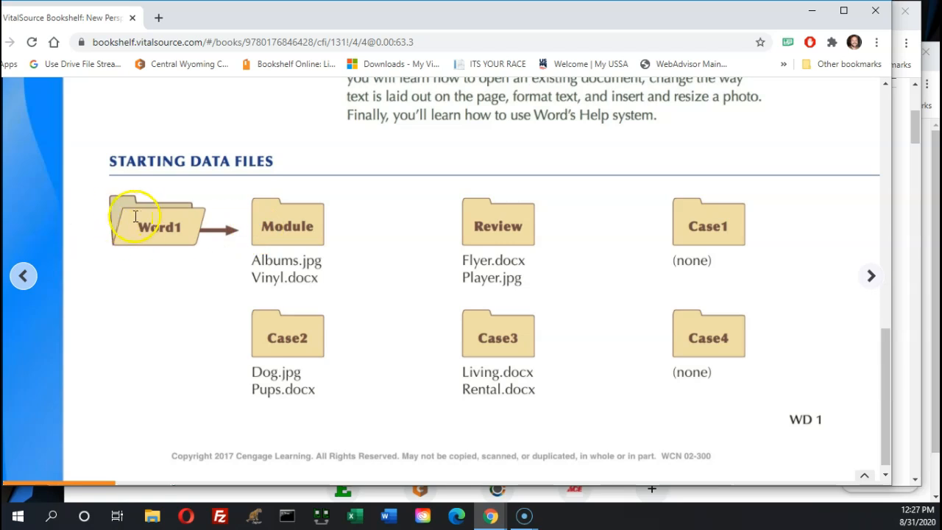
pyautogui.click(361, 247)
pyautogui.click(556, 235)
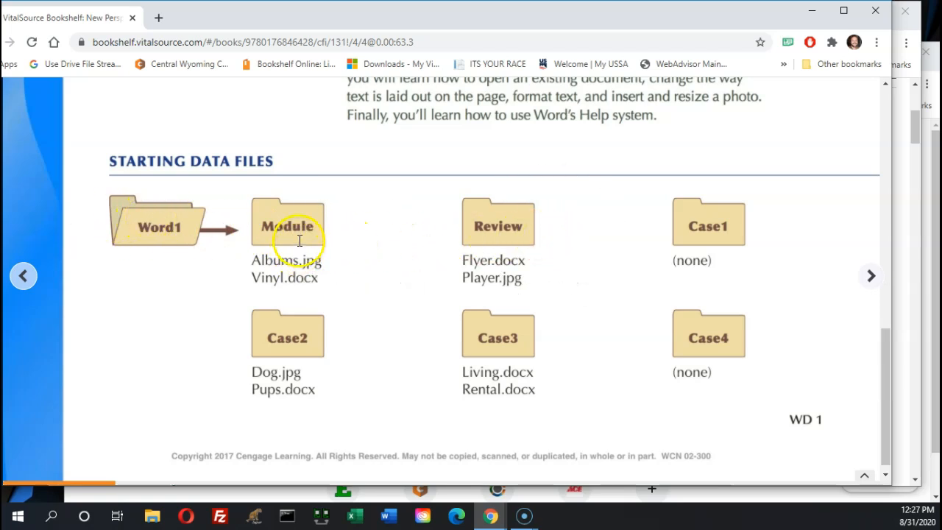
pyautogui.click(186, 165)
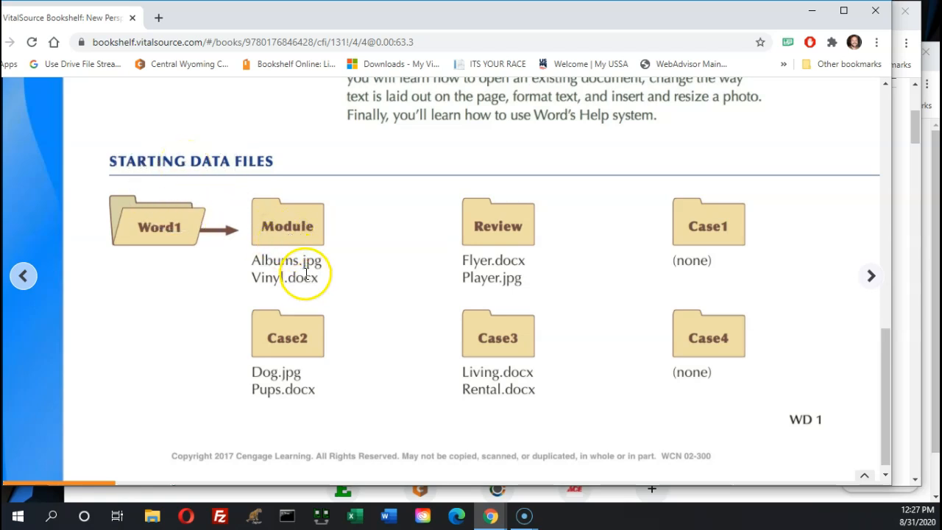
pyautogui.click(293, 247)
pyautogui.click(151, 519)
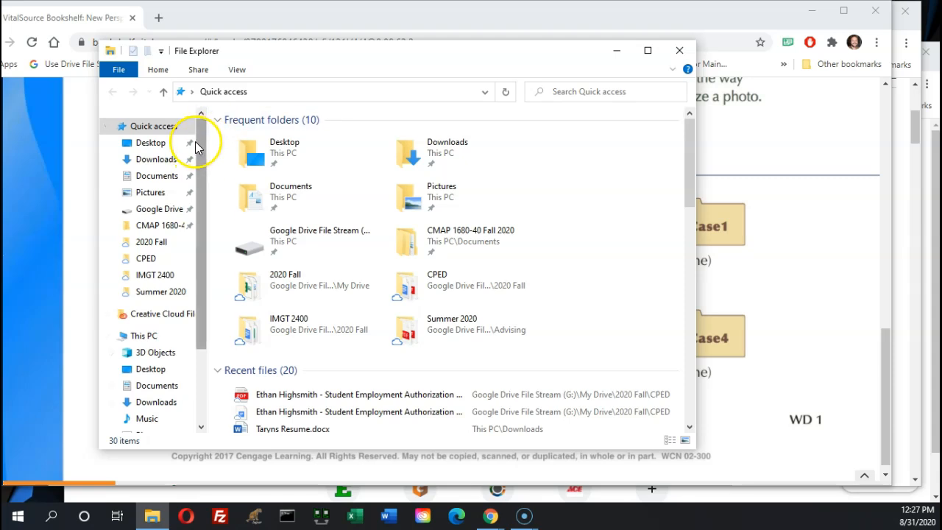
# Browse from CMAP 1680-40 Fall 2020 into Word1\Module and select Albums.jpg and Vinyl.docx
pyautogui.click(146, 230)
pyautogui.click(237, 210)
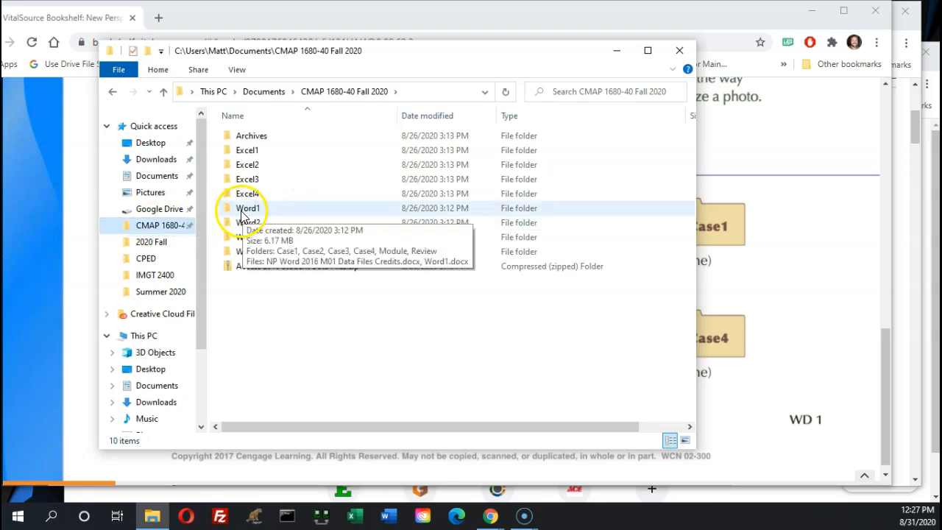
pyautogui.click(406, 46)
pyautogui.moveTo(407, 46); pyautogui.dragTo(667, 51)
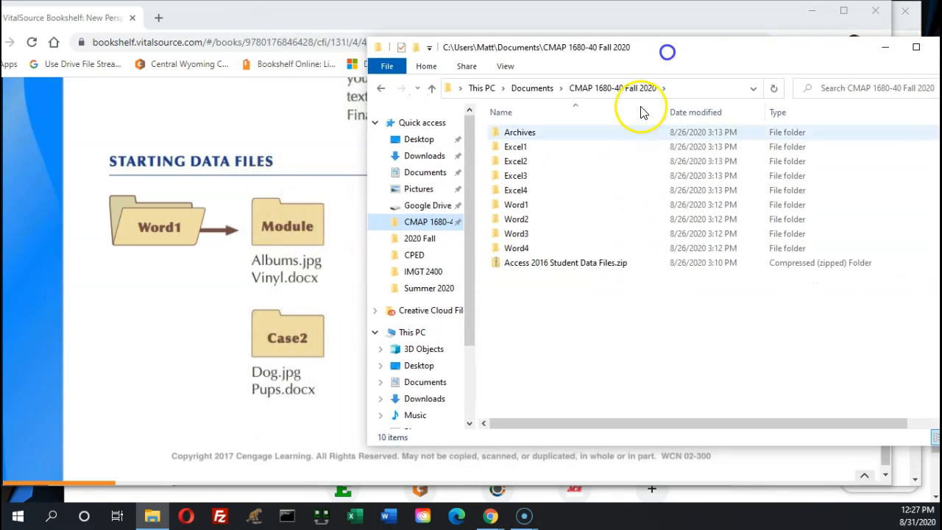
pyautogui.doubleClick(516, 206)
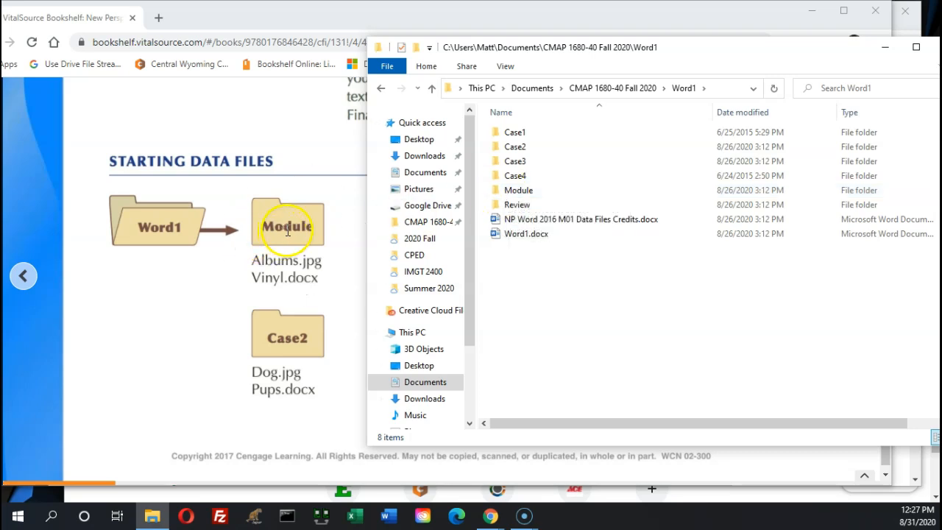
pyautogui.click(510, 192)
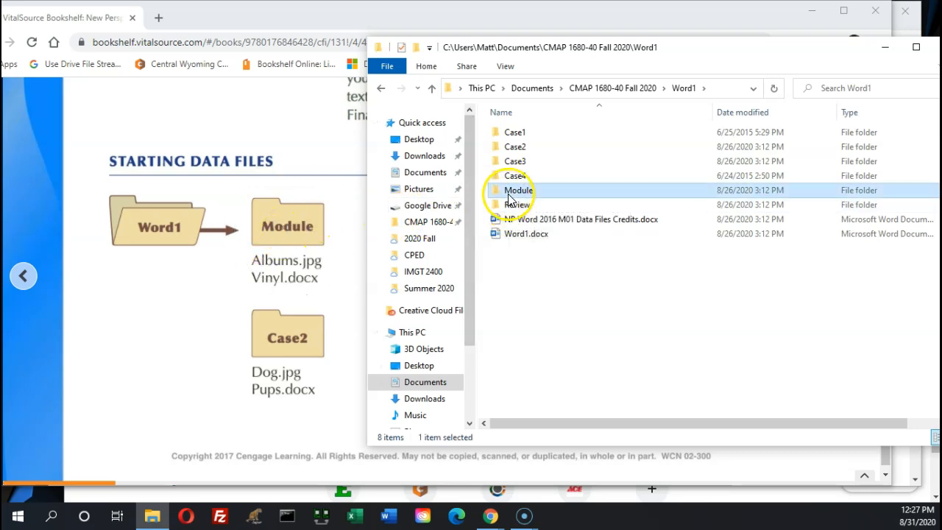
pyautogui.doubleClick(509, 197)
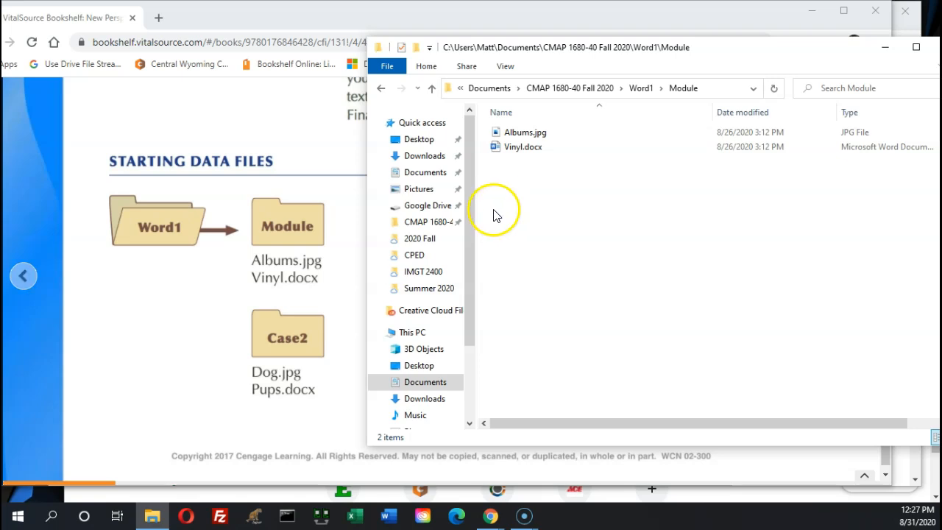
pyautogui.moveTo(590, 177); pyautogui.dragTo(491, 126)
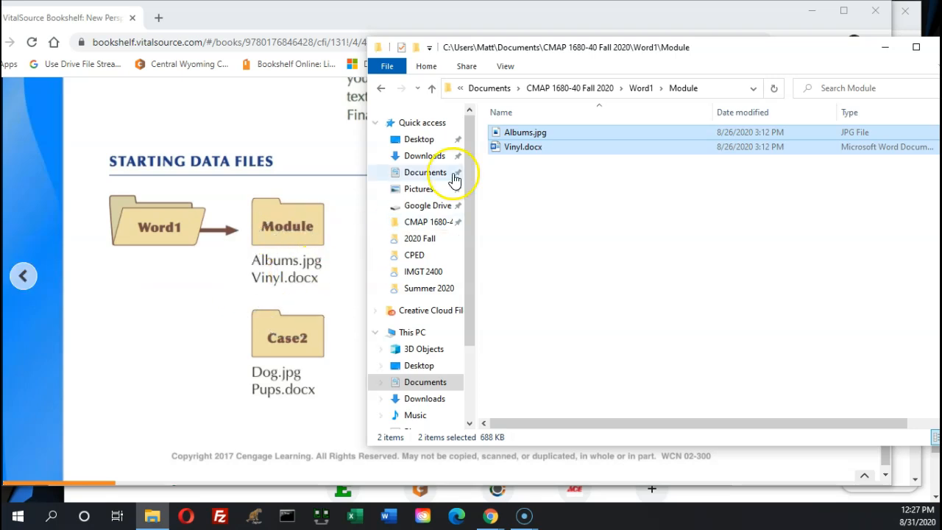
# Reposition the File Explorer window beside the textbook, then minimize it
pyautogui.moveTo(600, 48); pyautogui.dragTo(350, 350)
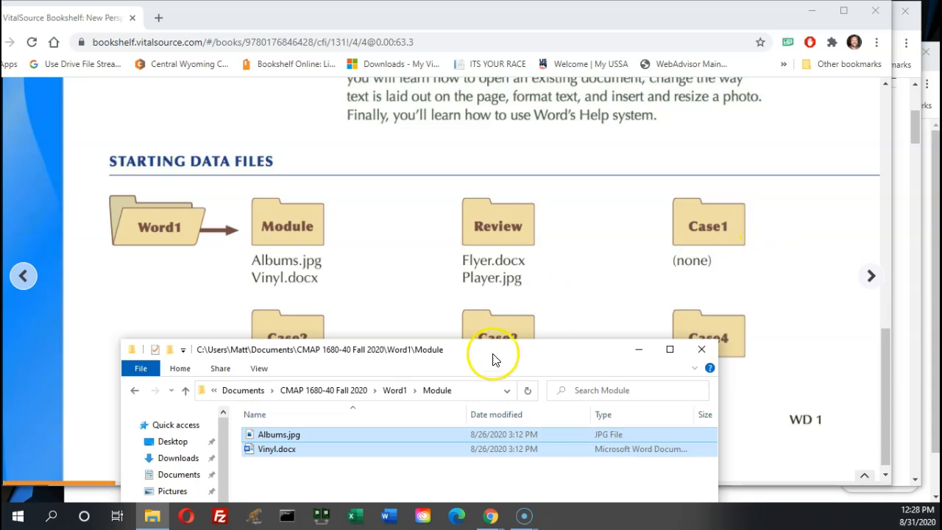
pyautogui.moveTo(497, 352); pyautogui.dragTo(432, 416)
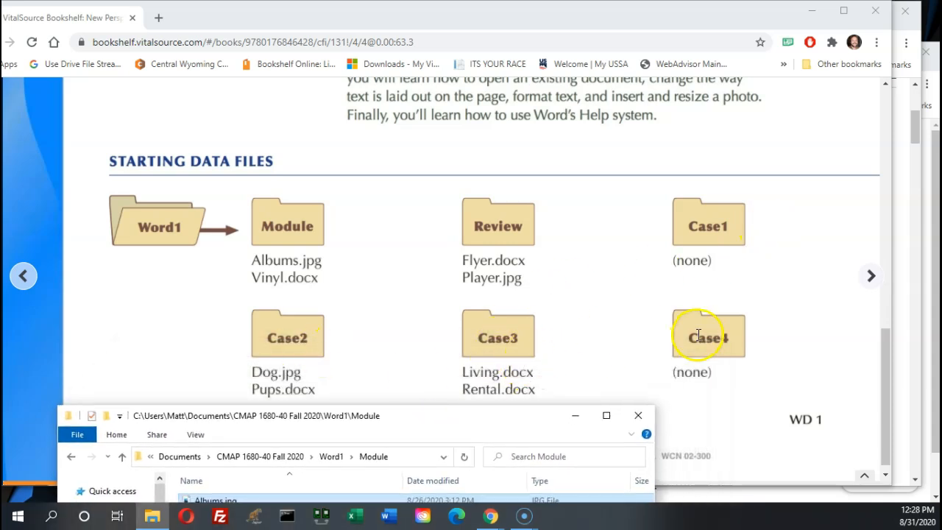
pyautogui.moveTo(464, 418); pyautogui.dragTo(535, 309)
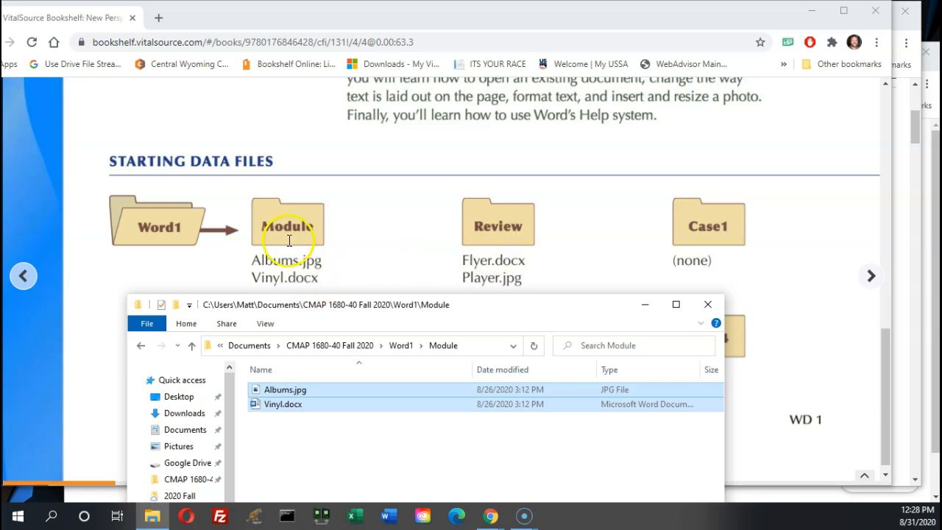
pyautogui.press('ctrl')
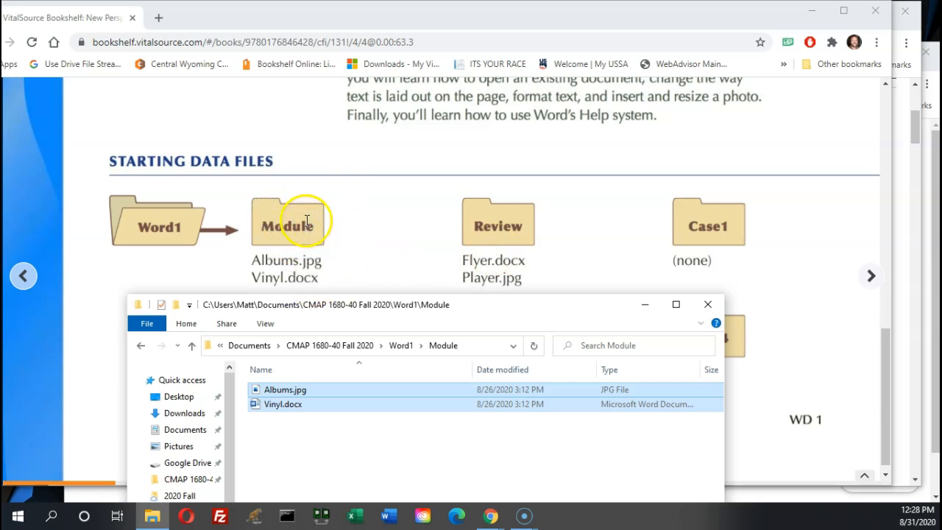
pyautogui.click(383, 310)
pyautogui.moveTo(383, 310); pyautogui.dragTo(480, 50)
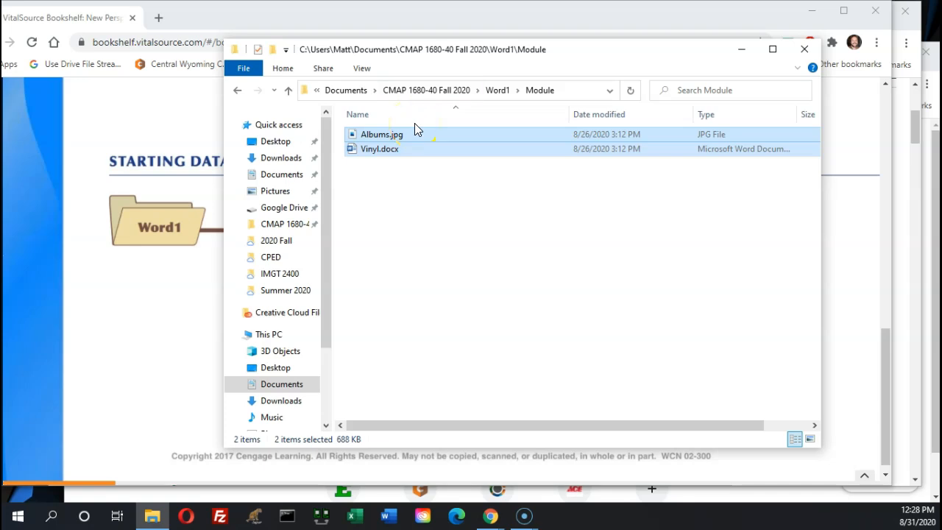
pyautogui.click(747, 49)
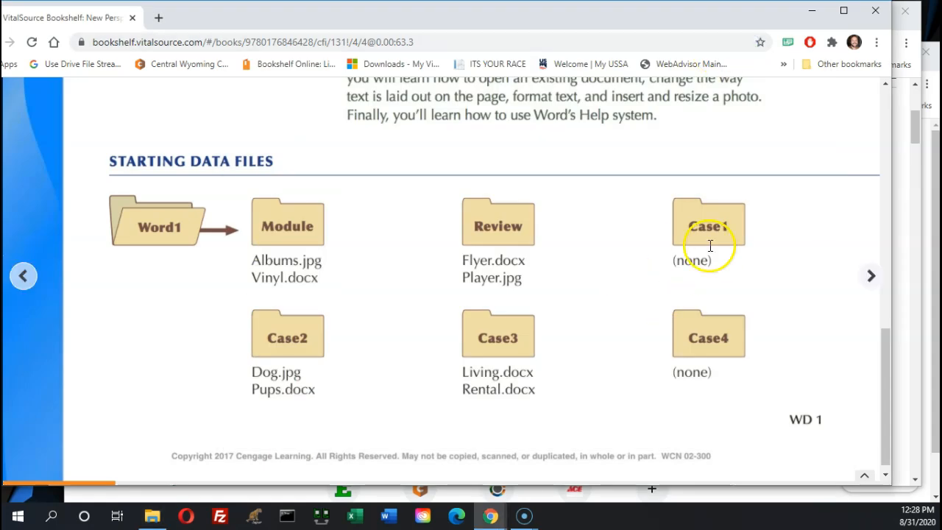
# Page from WD 2 through The Word Window spread to WD 4, Starting Word
pyautogui.click(869, 275)
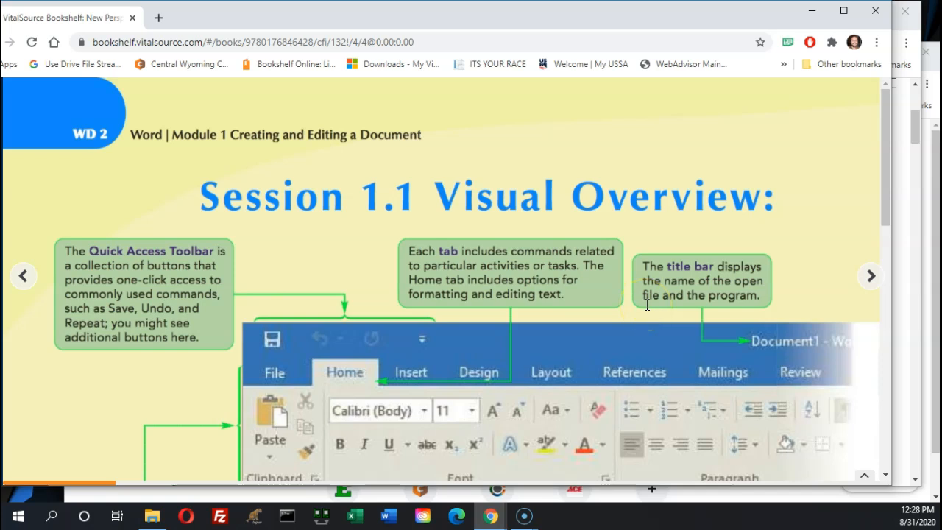
pyautogui.scroll(-5, 647, 305)
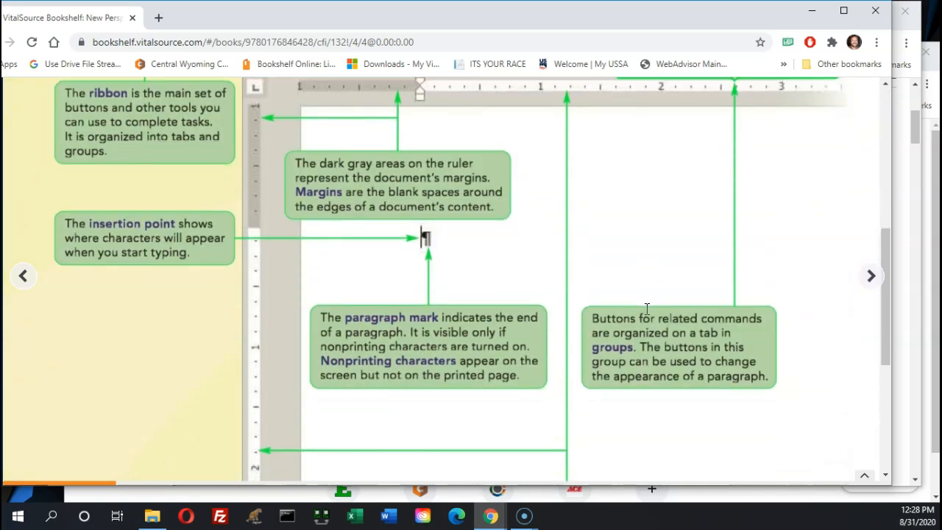
pyautogui.scroll(4, 647, 309)
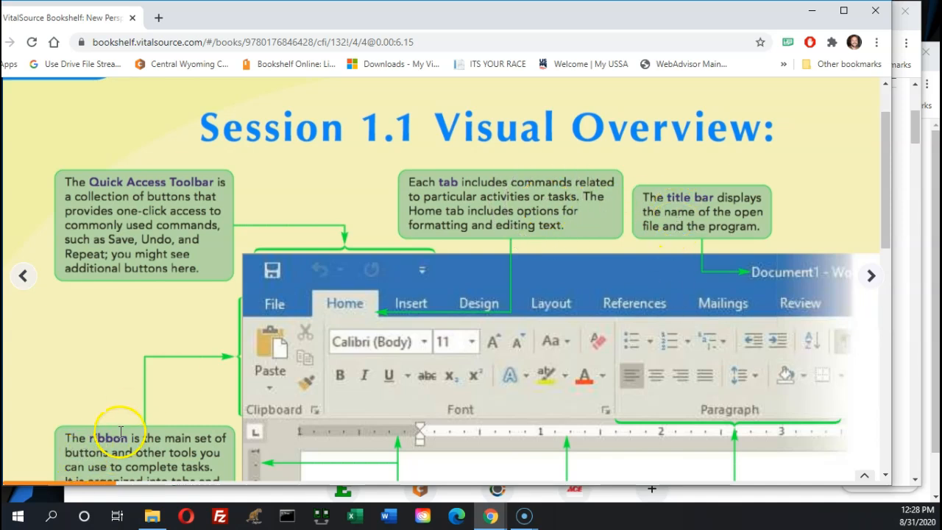
pyautogui.scroll(-1, 118, 430)
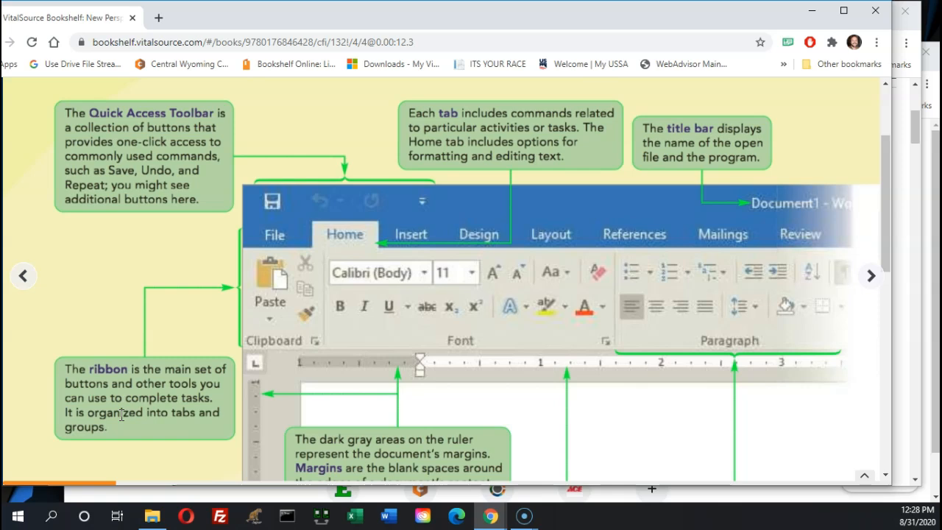
pyautogui.scroll(-4, 127, 419)
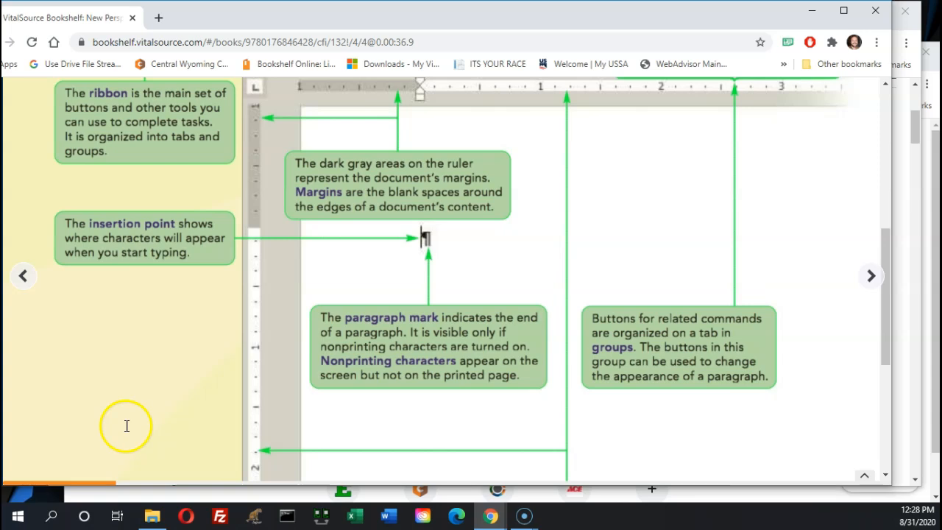
pyautogui.click(863, 277)
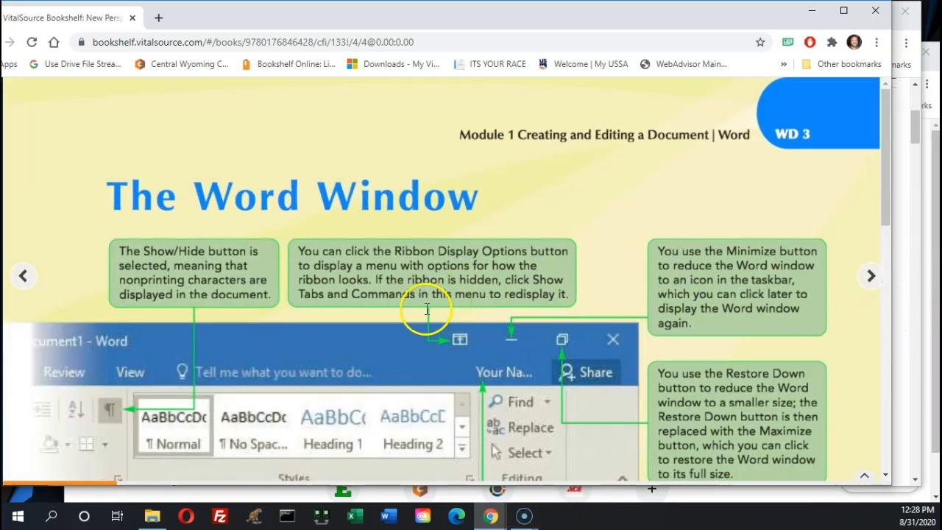
pyautogui.scroll(-2, 429, 315)
pyautogui.scroll(-5, 429, 315)
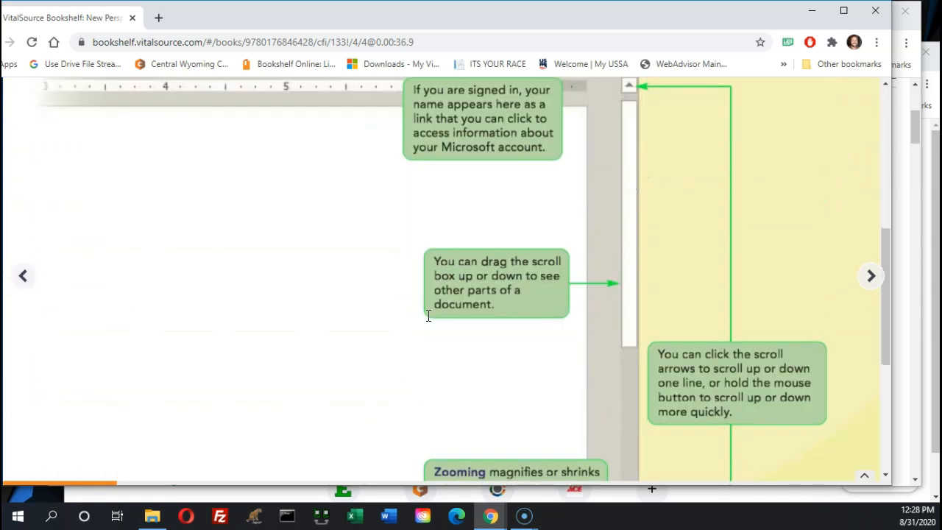
pyautogui.scroll(-2, 428, 315)
pyautogui.click(465, 344)
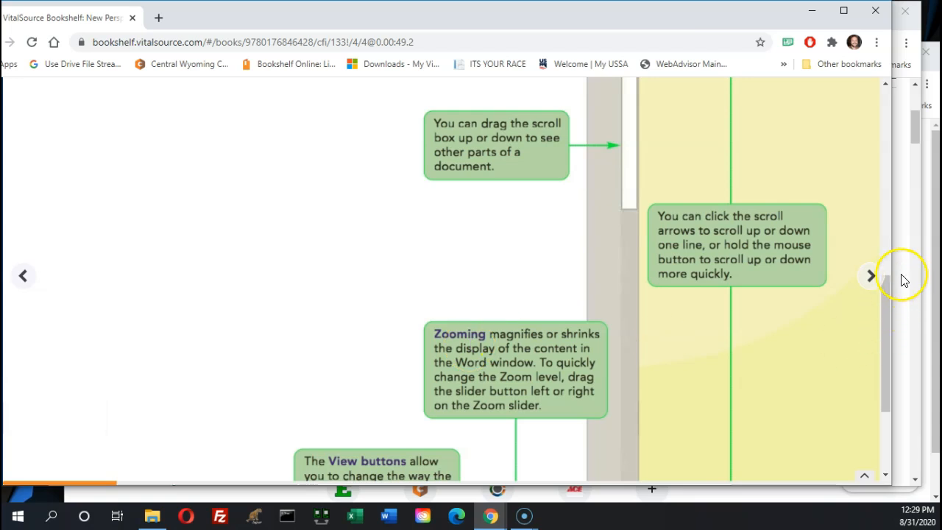
pyautogui.click(871, 276)
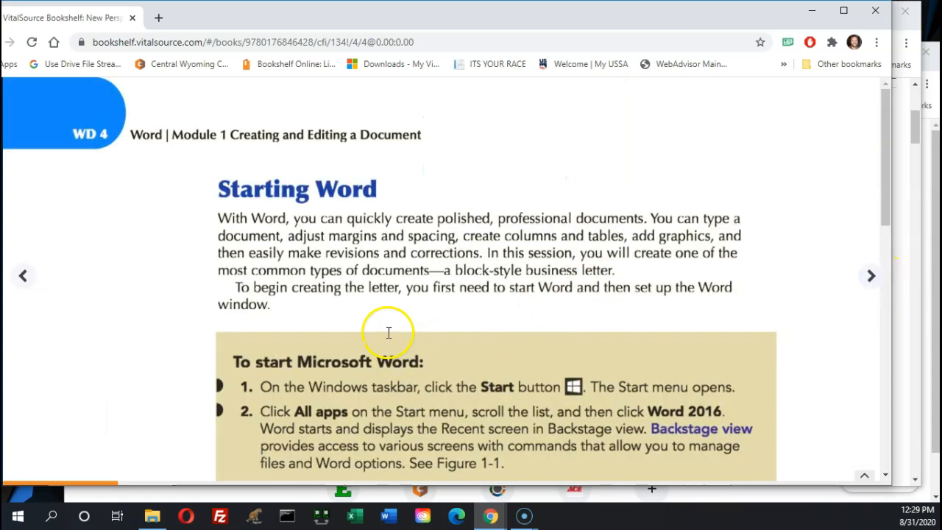
# Scroll WD 4 down to the 'To start Microsoft Word' steps and Figure 1-1
pyautogui.click(107, 127)
pyautogui.scroll(-2, 261, 279)
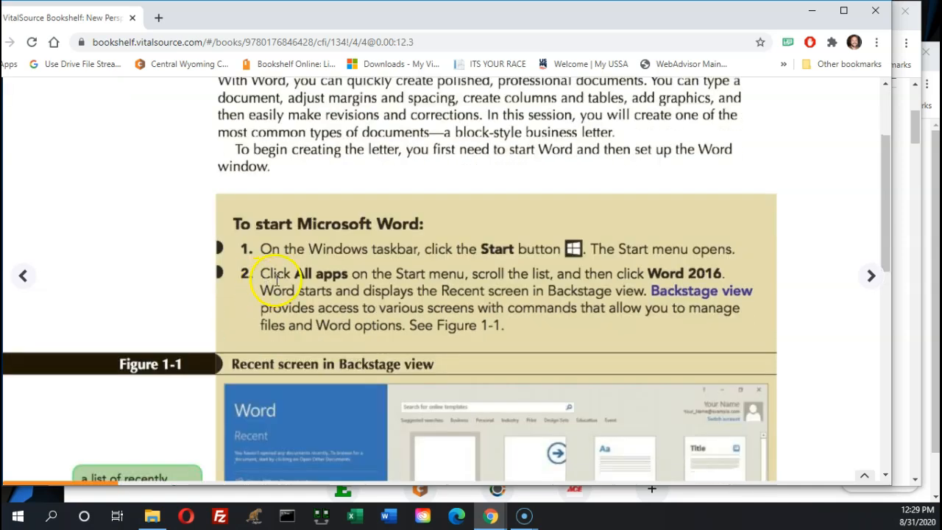
pyautogui.scroll(2, 278, 280)
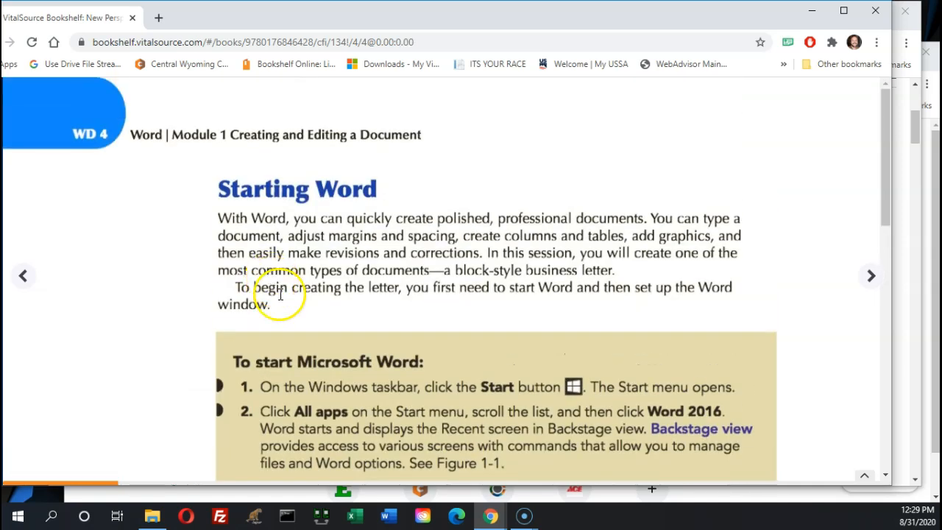
pyautogui.press('ctrl')
pyautogui.press('ctrl')
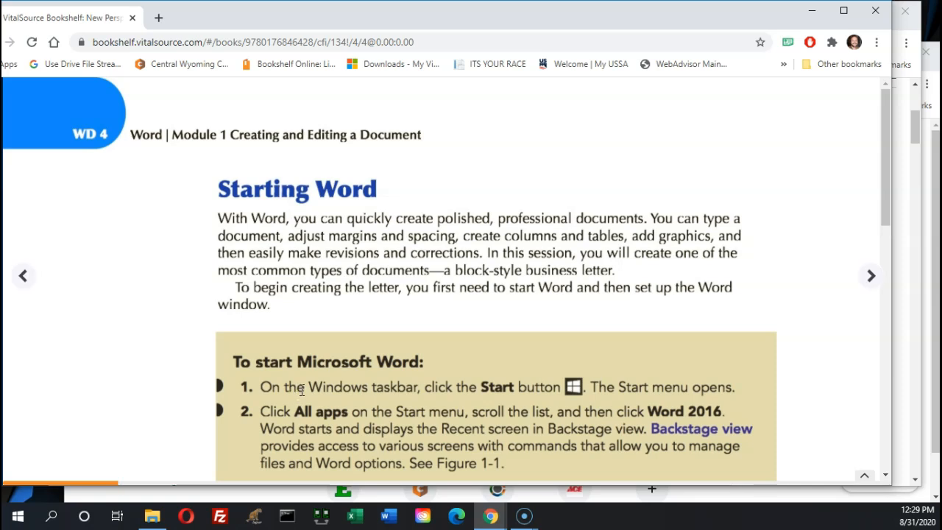
pyautogui.scroll(-1, 301, 386)
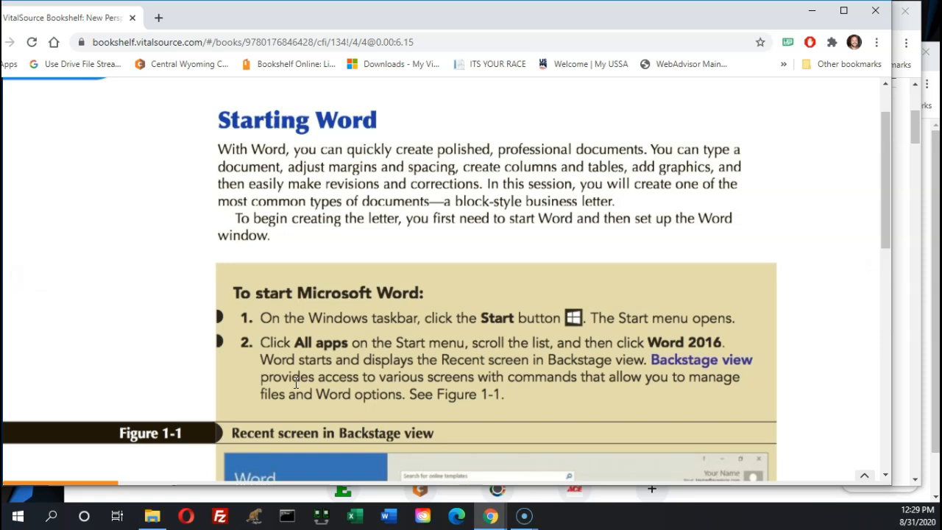
pyautogui.scroll(-1, 296, 382)
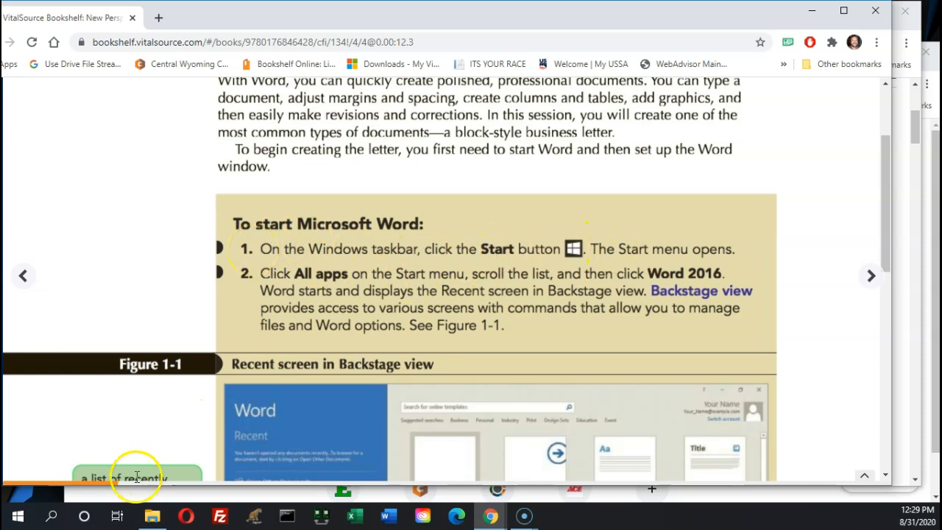
# Scroll through the Start menu's installed apps list looking for Word
pyautogui.click(16, 519)
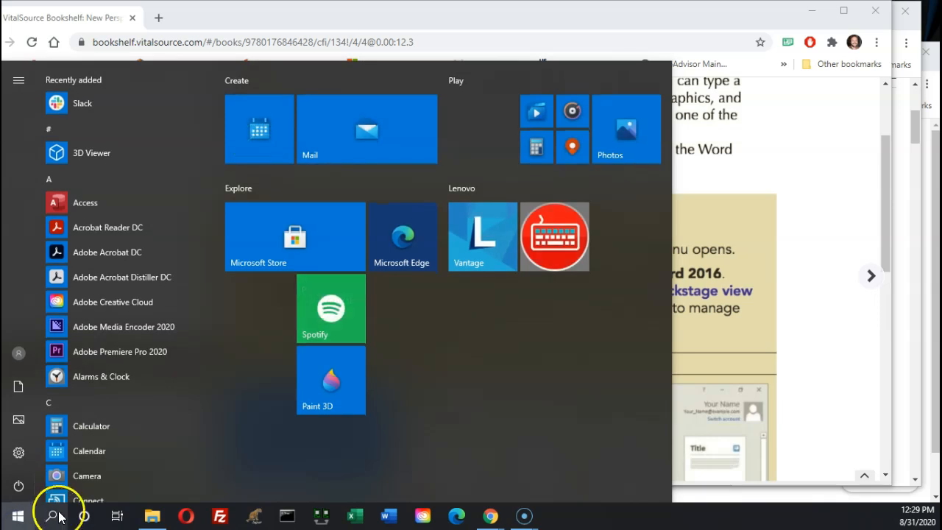
pyautogui.click(809, 324)
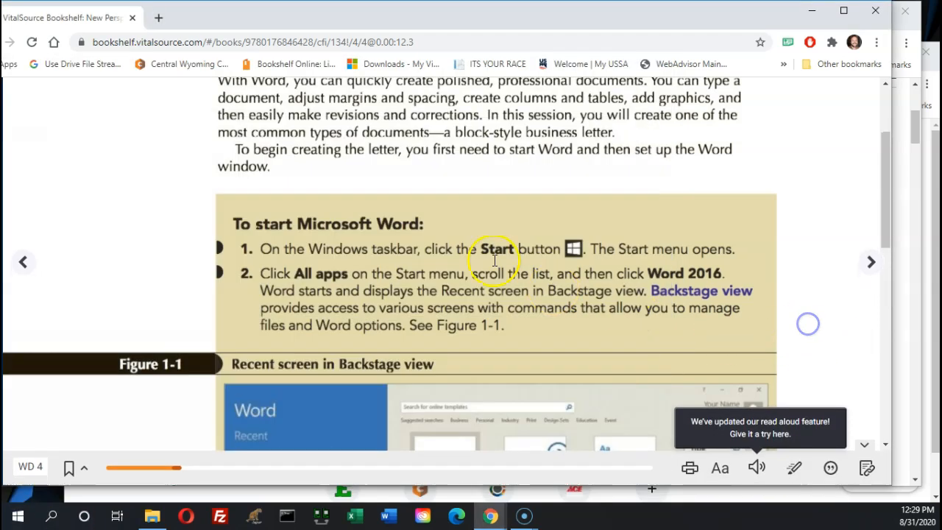
pyautogui.click(14, 522)
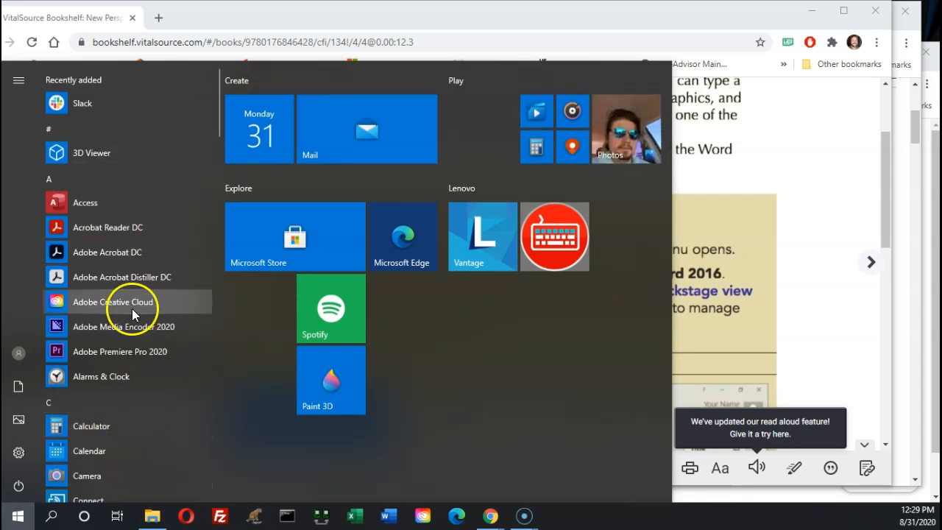
pyautogui.scroll(-5, 102, 395)
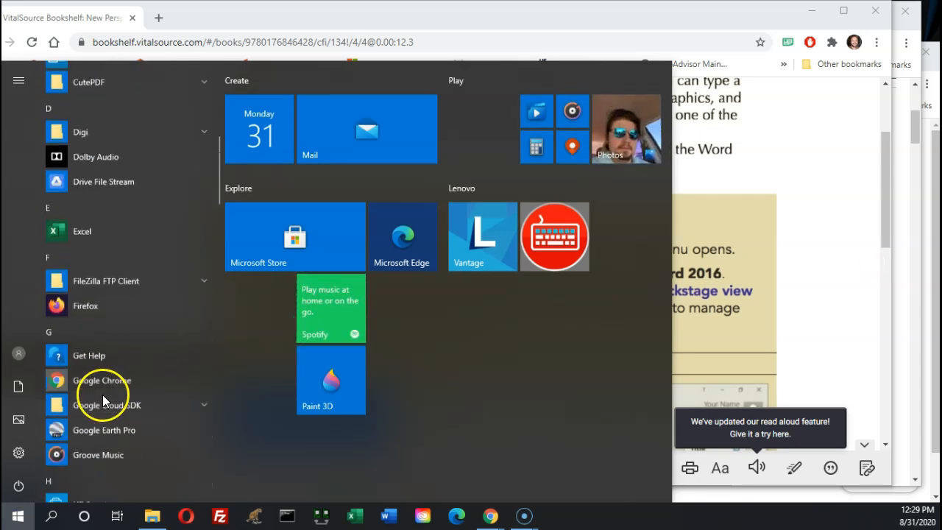
pyautogui.scroll(-5, 103, 394)
pyautogui.scroll(-3, 102, 397)
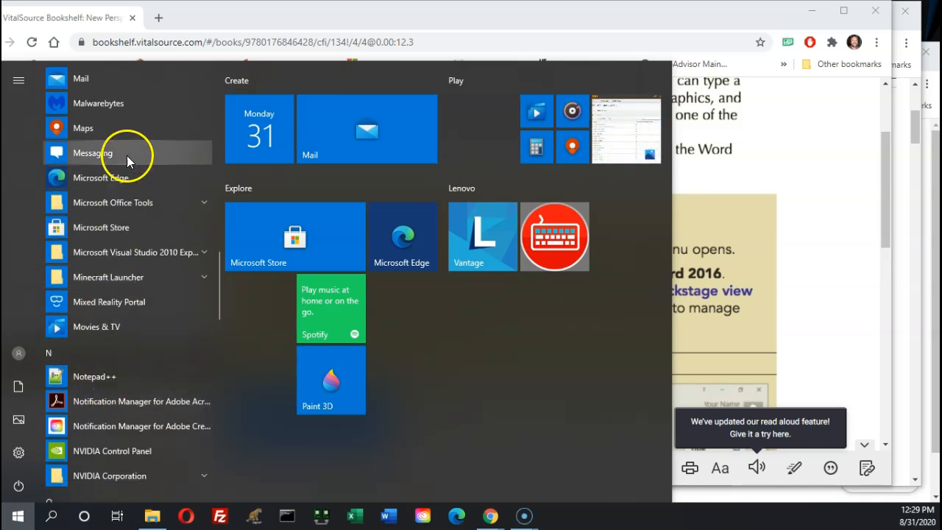
pyautogui.click(122, 232)
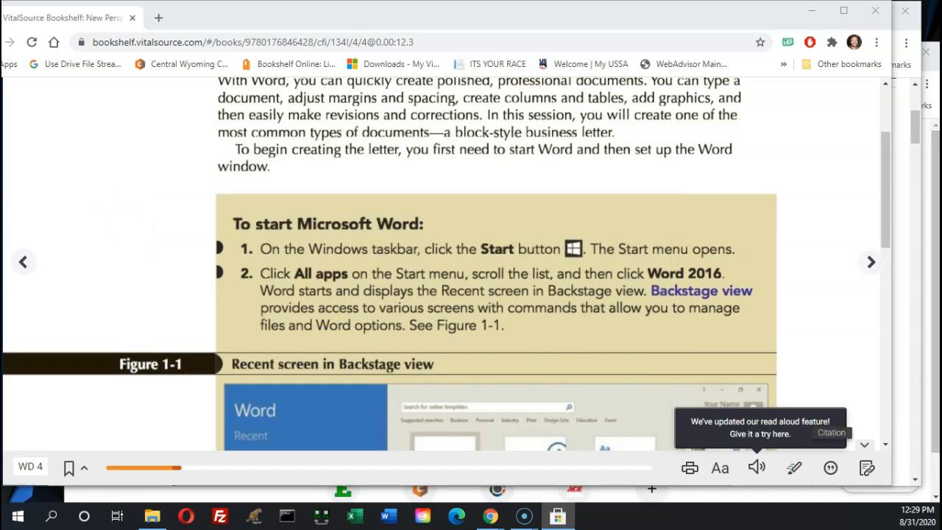
# Launch Word from the All apps list and bring its window forward
pyautogui.click(17, 513)
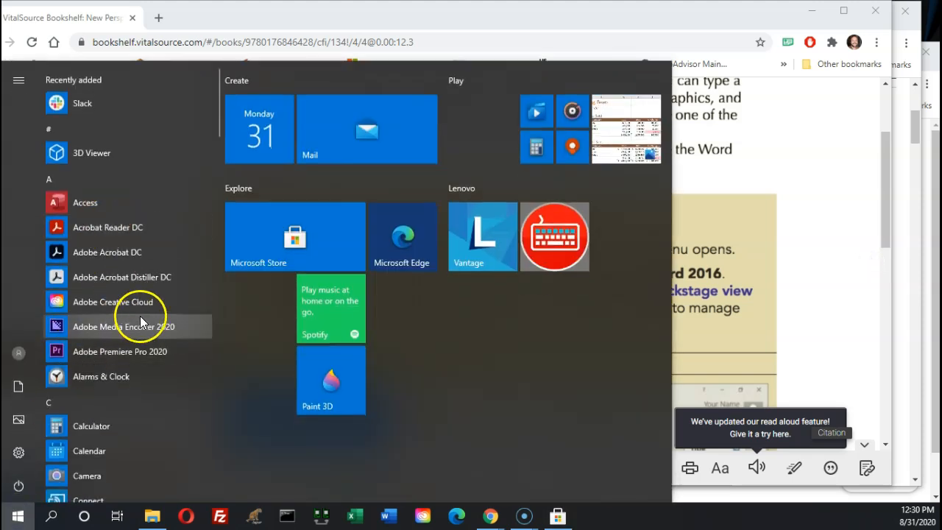
pyautogui.scroll(-10, 117, 333)
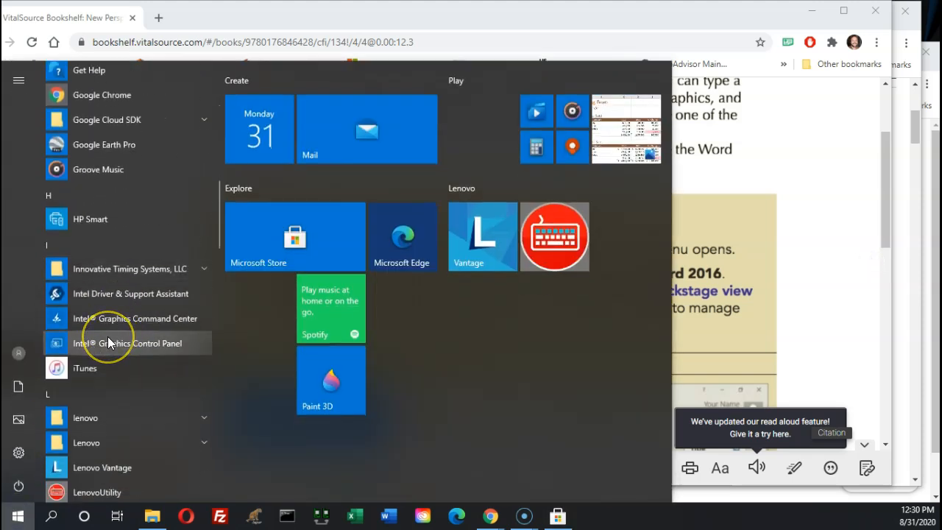
pyautogui.scroll(-20, 108, 343)
pyautogui.scroll(-5, 105, 339)
pyautogui.click(67, 316)
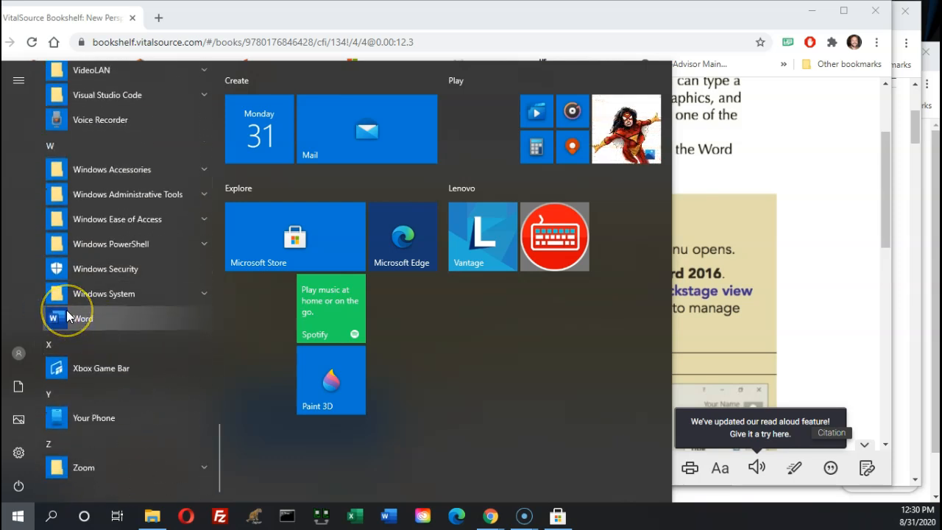
pyautogui.click(66, 316)
pyautogui.click(378, 519)
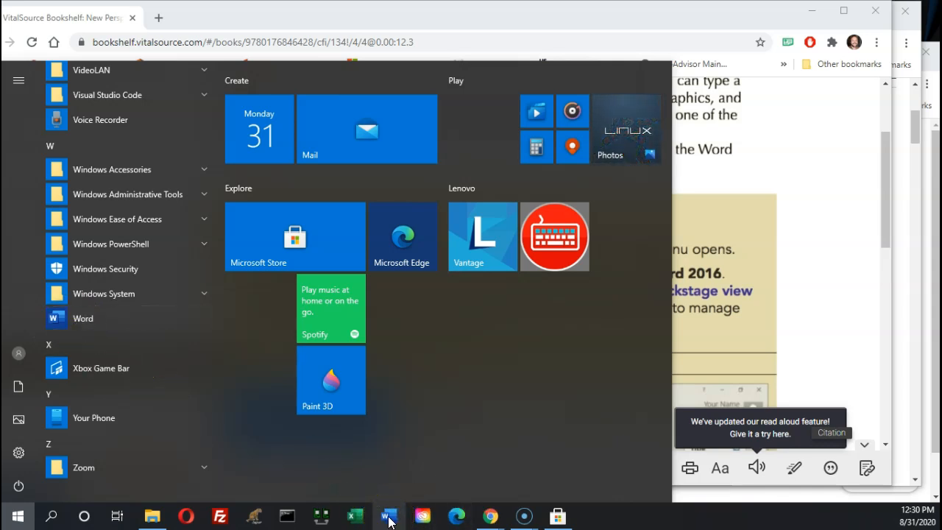
pyautogui.press('ctrl')
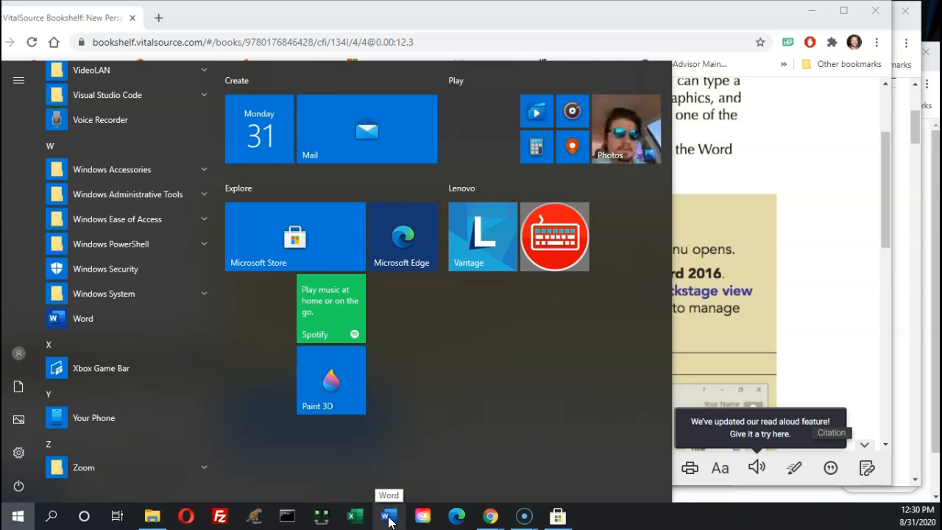
# Dismiss the app list and open Windows search
pyautogui.click(818, 365)
pyautogui.click(27, 468)
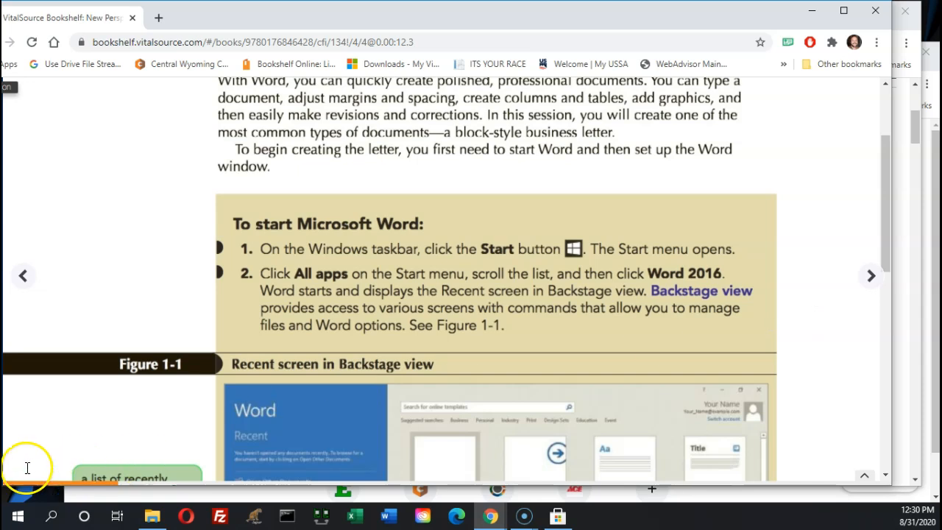
pyautogui.click(51, 517)
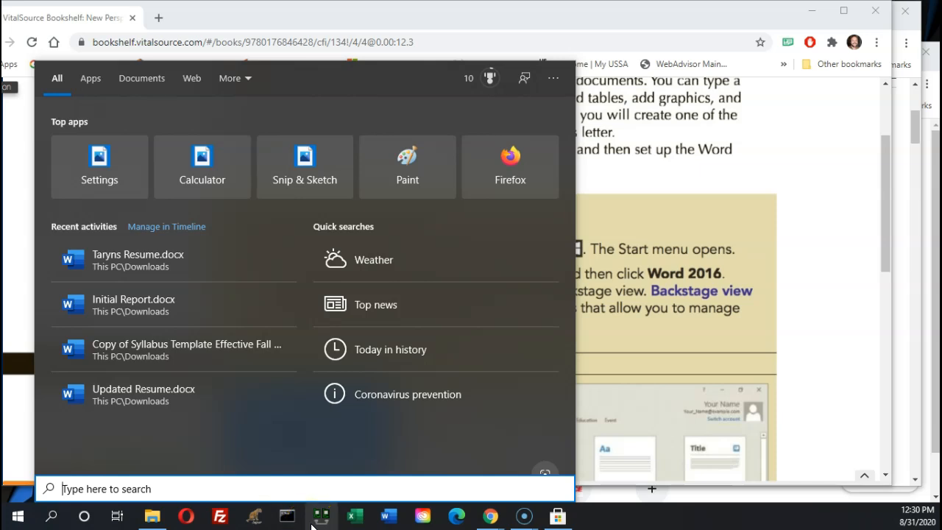
# Search for 'word', view the Word app's launch options, then bring Word's Home screen forward
pyautogui.write('word')
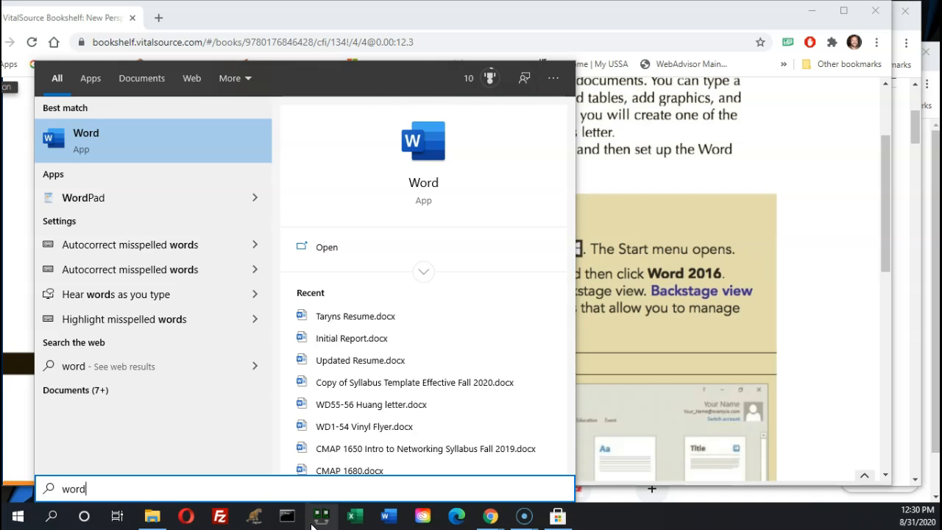
pyautogui.rightClick(70, 145)
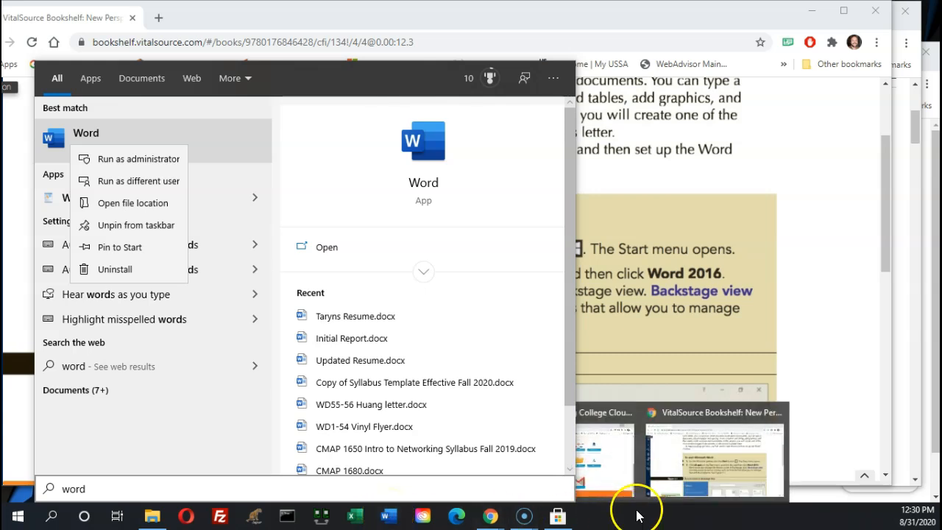
pyautogui.click(638, 518)
pyautogui.click(390, 517)
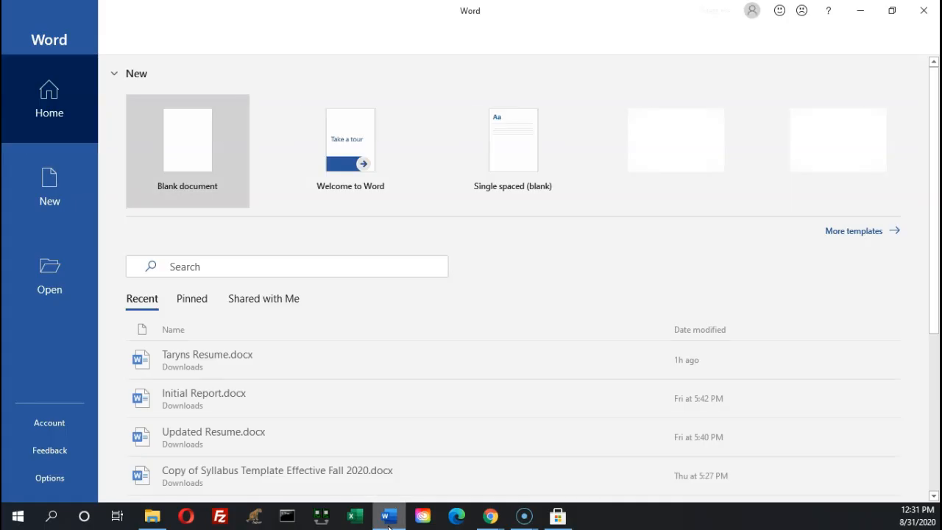
# Move the Chrome textbook window aside, maximize Word, and create a new blank document
pyautogui.click(384, 521)
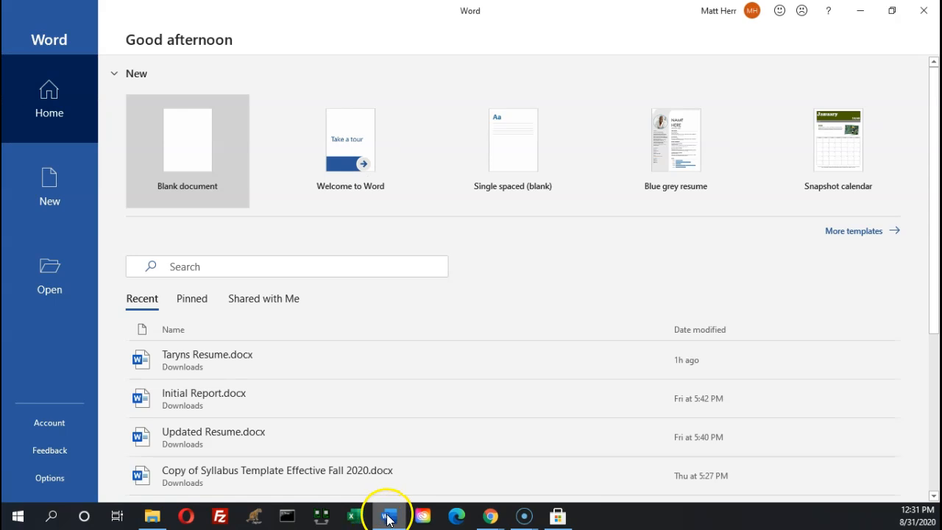
pyautogui.click(890, 11)
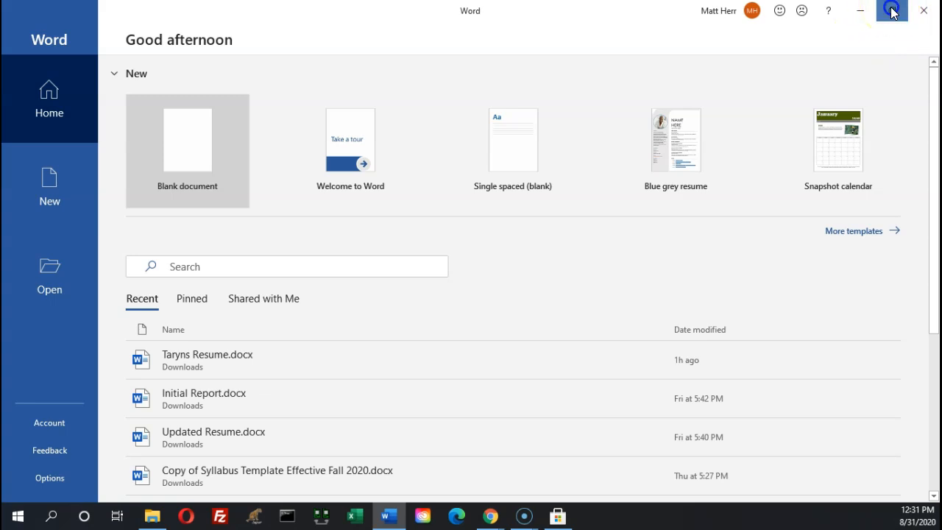
pyautogui.moveTo(768, 10); pyautogui.dragTo(0, 70)
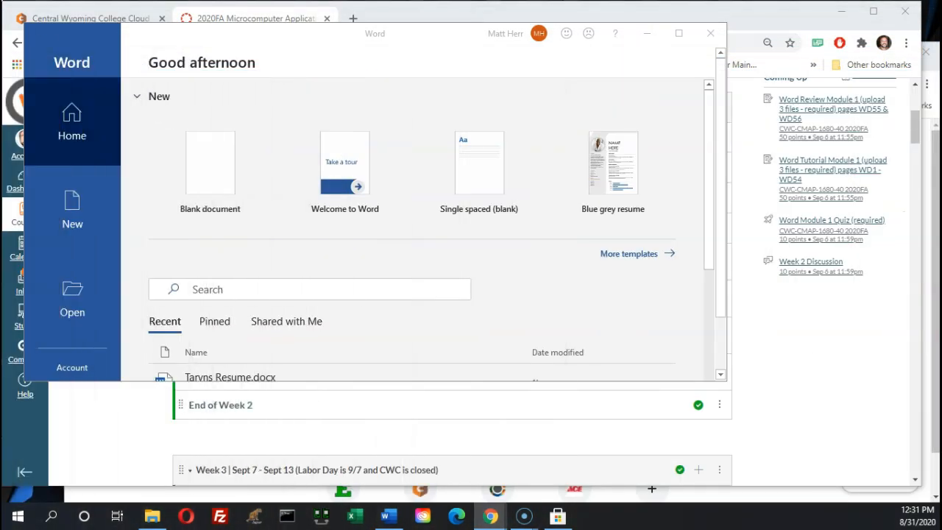
pyautogui.click(418, 39)
pyautogui.doubleClick(423, 41)
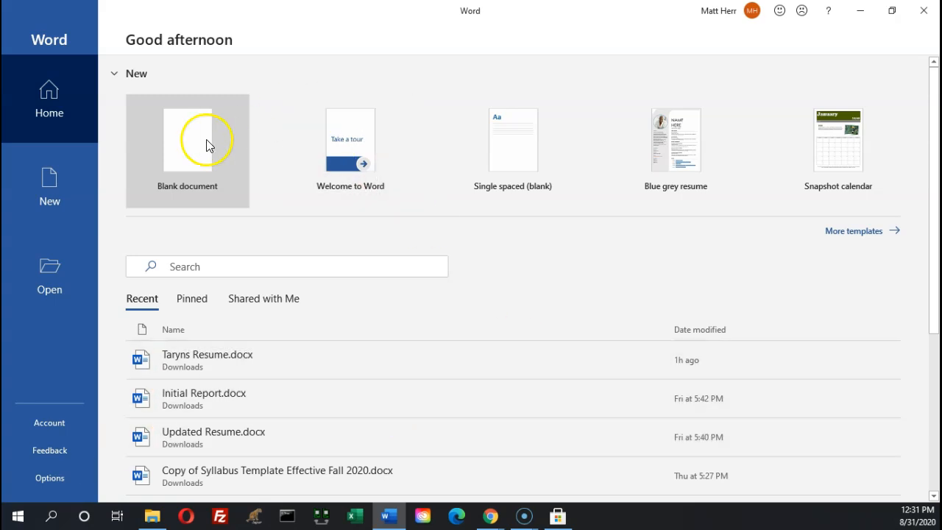
pyautogui.click(195, 154)
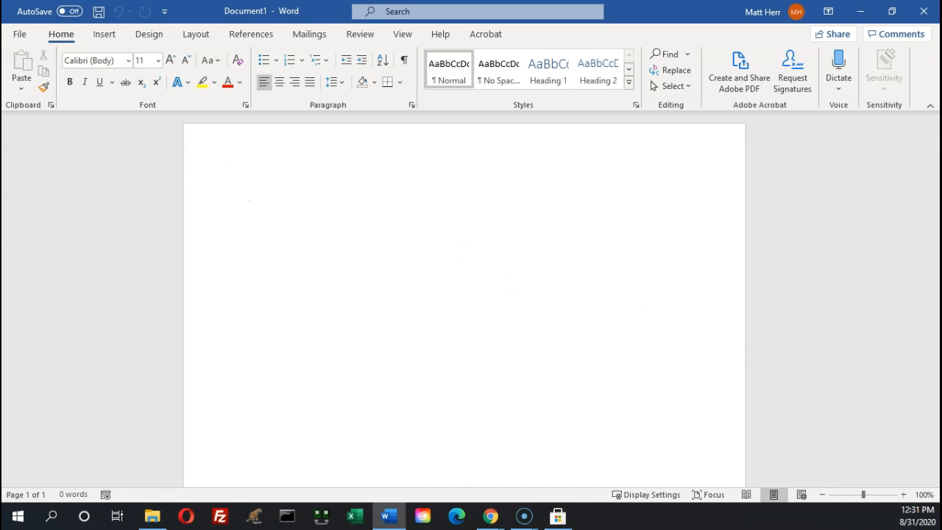
# Show the Customize Quick Access Toolbar menu for the new blank document
pyautogui.hotkey('alt', 'Tab')
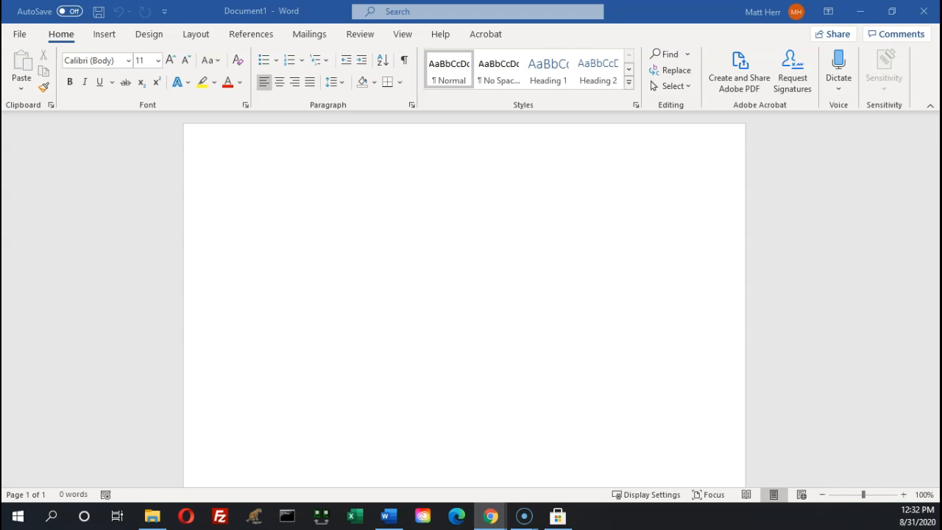
pyautogui.click(167, 12)
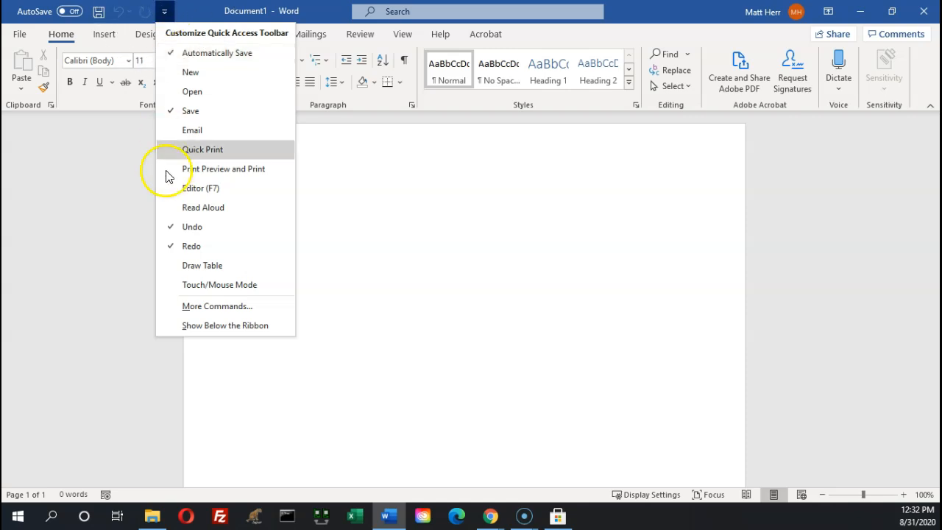
# Try Touch/Mouse Mode with Mouse spacing, then remove it from the Quick Access Toolbar
pyautogui.click(187, 286)
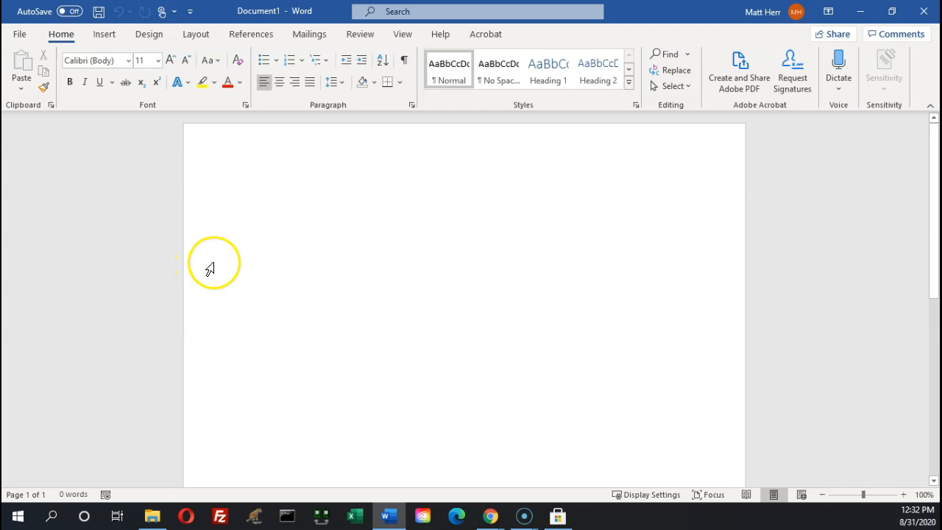
pyautogui.click(166, 14)
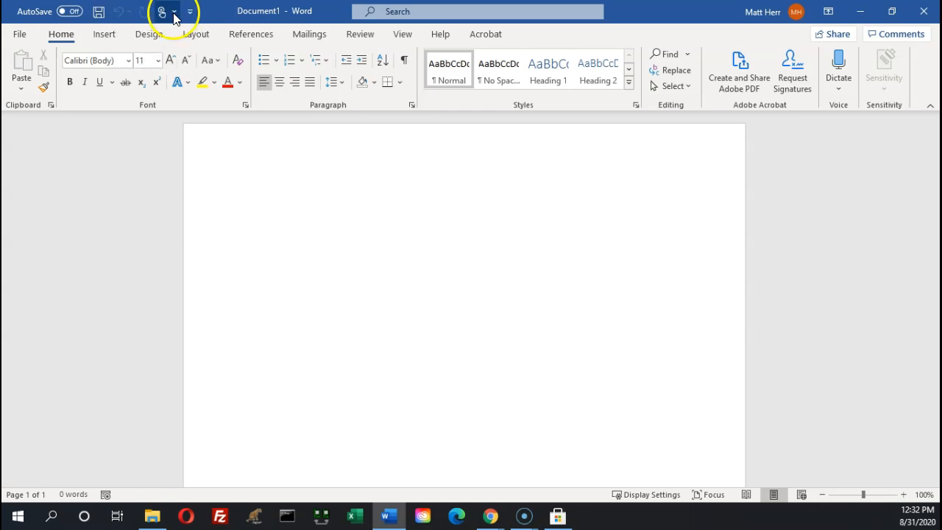
pyautogui.click(174, 15)
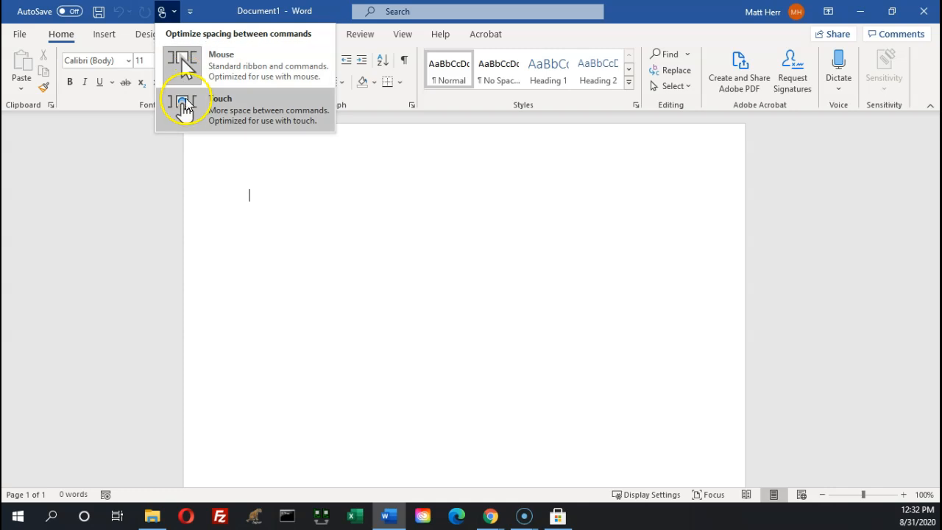
pyautogui.click(190, 65)
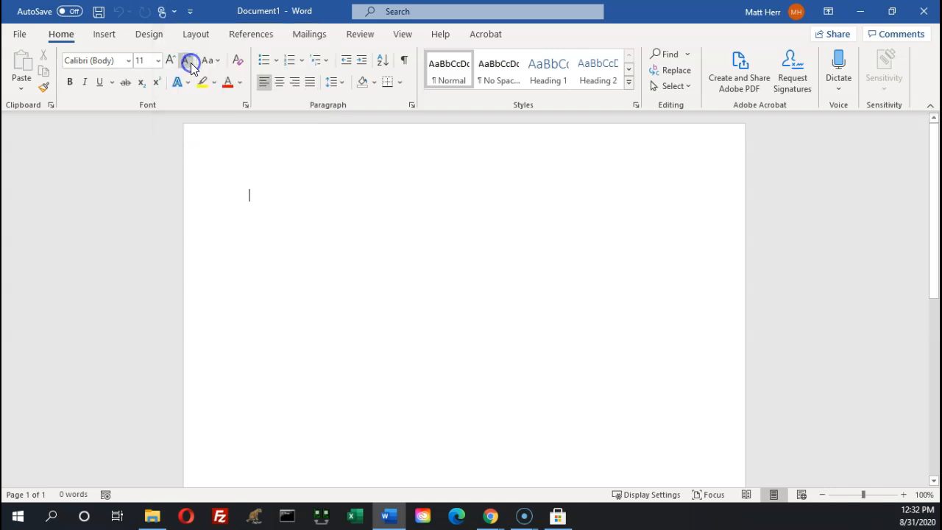
pyautogui.click(190, 11)
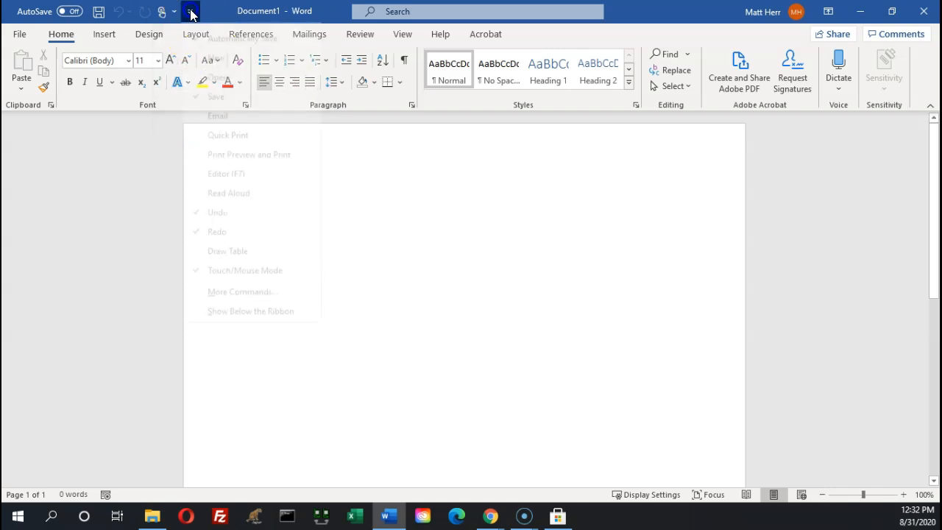
pyautogui.click(208, 284)
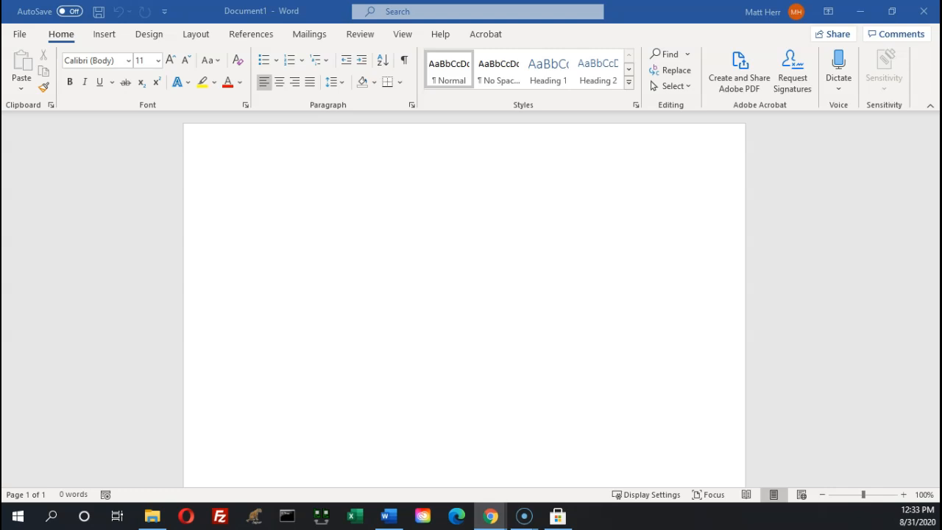
pyautogui.moveTo(1, 81); pyautogui.dragTo(2, 121)
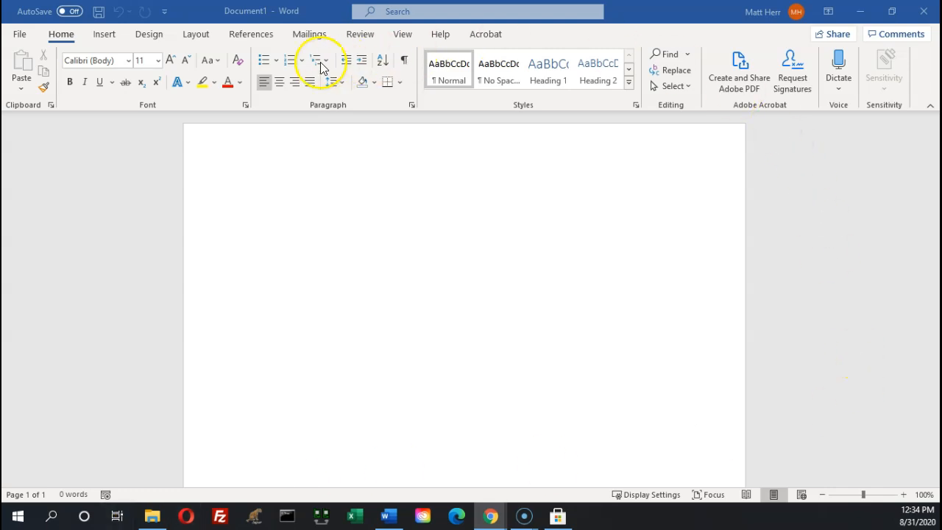
pyautogui.click(407, 37)
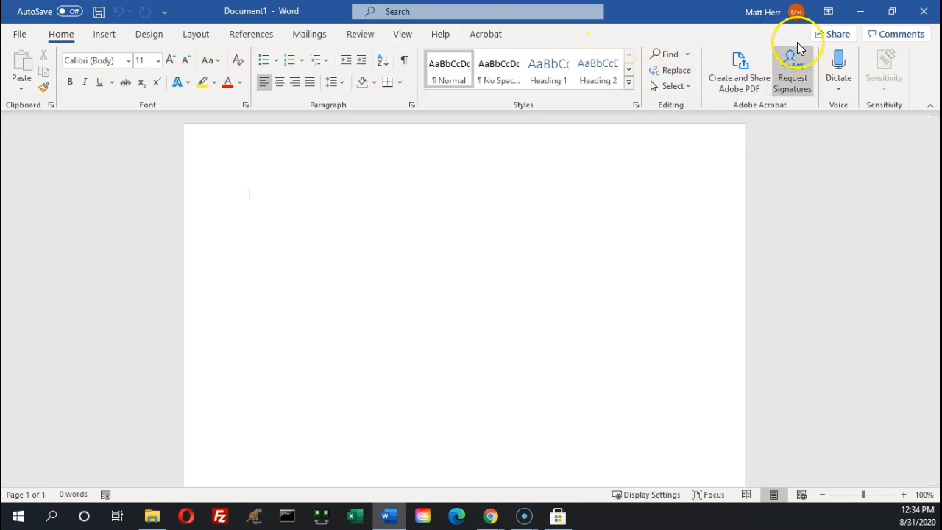
pyautogui.click(829, 13)
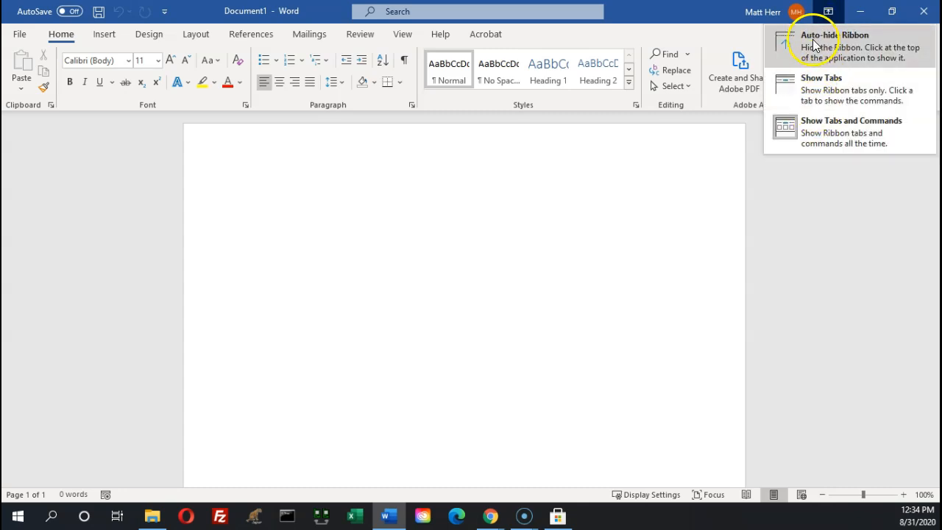
pyautogui.click(814, 46)
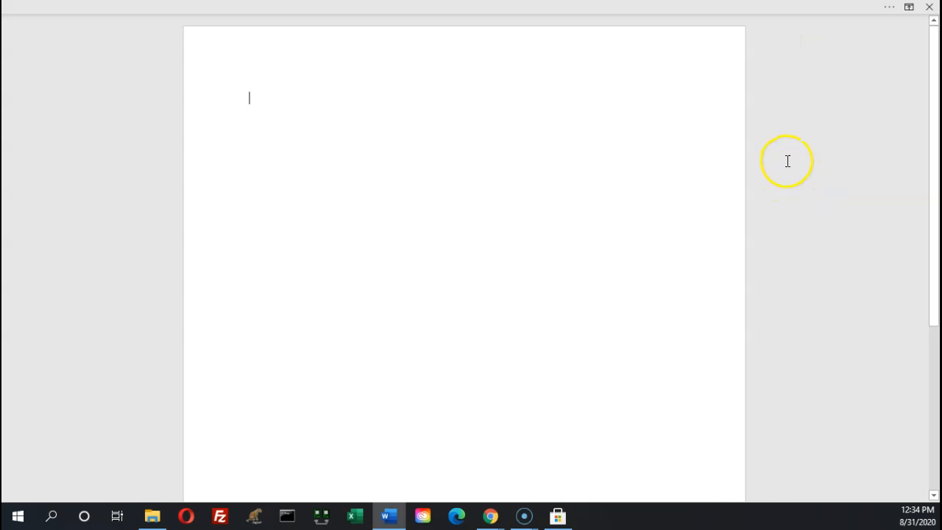
pyautogui.click(908, 9)
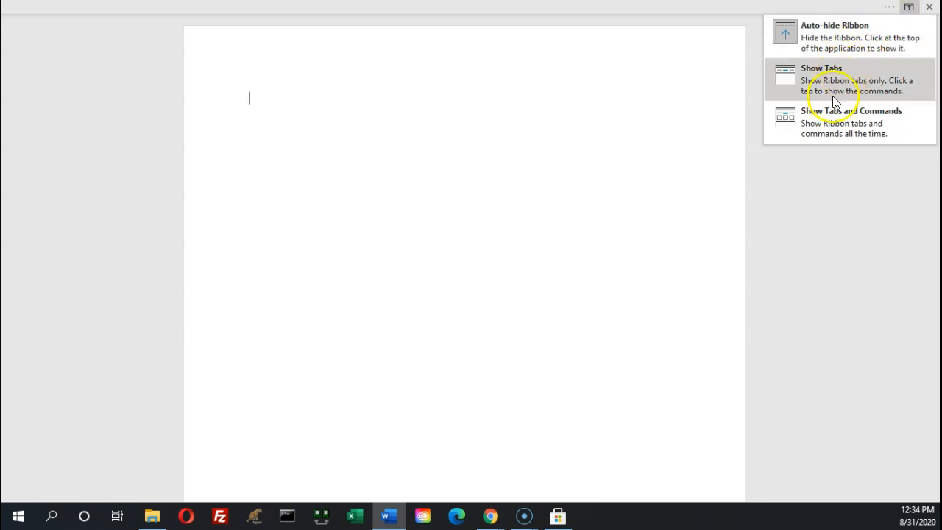
pyautogui.click(810, 115)
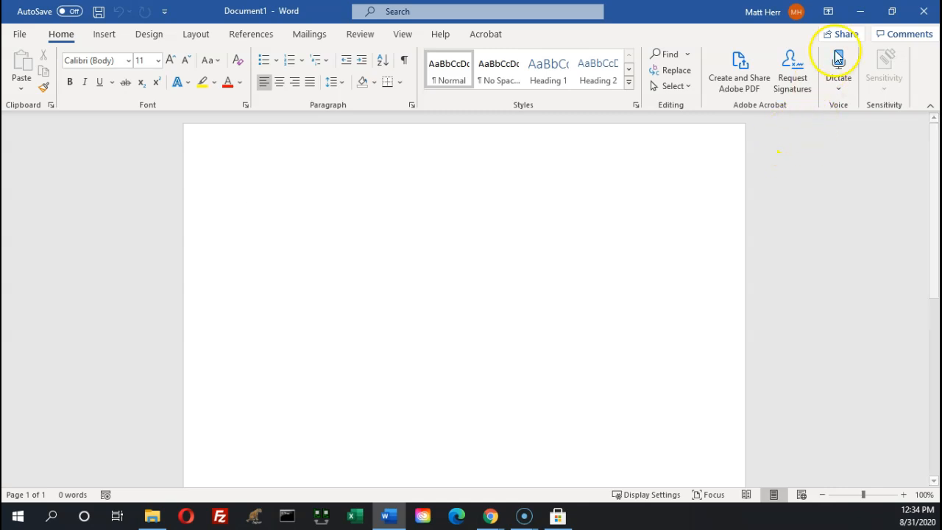
pyautogui.click(828, 11)
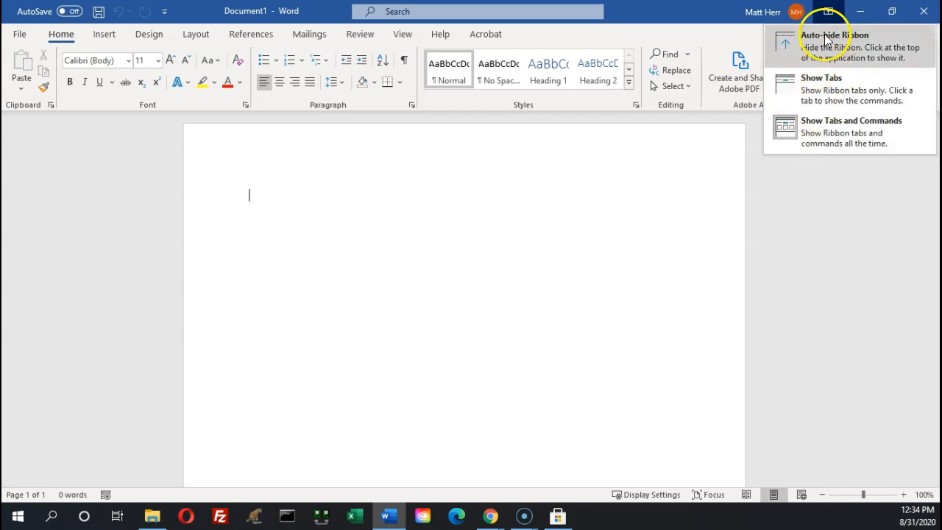
pyautogui.click(795, 92)
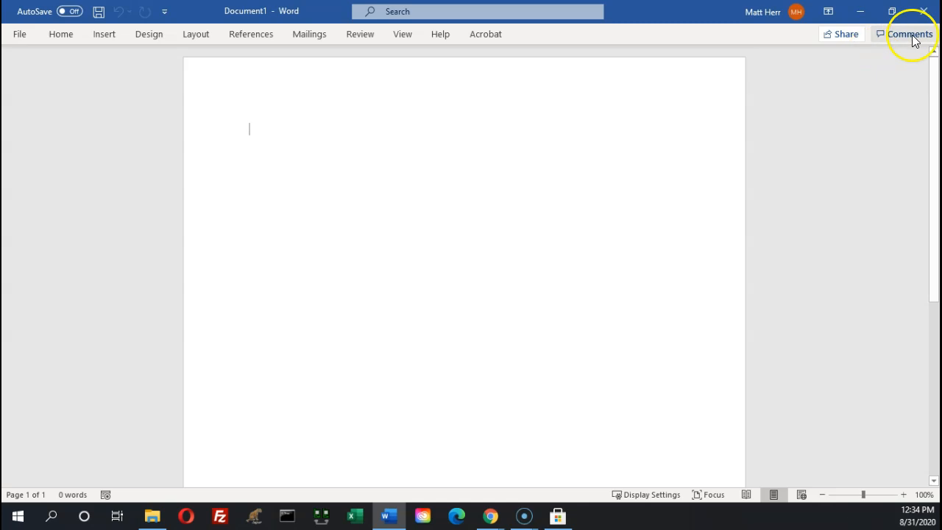
pyautogui.click(829, 13)
pyautogui.click(807, 143)
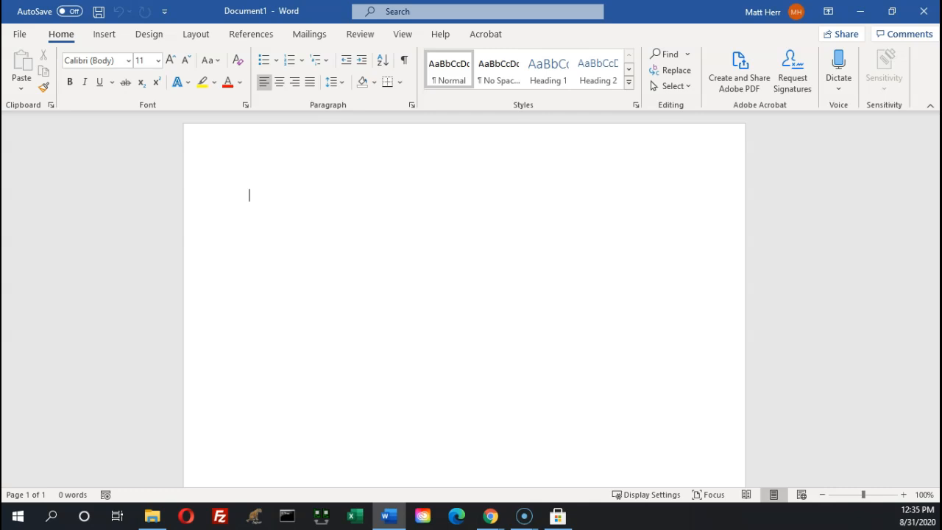
# Switch to the View tab and put the cursor back in the blank page
pyautogui.click(403, 35)
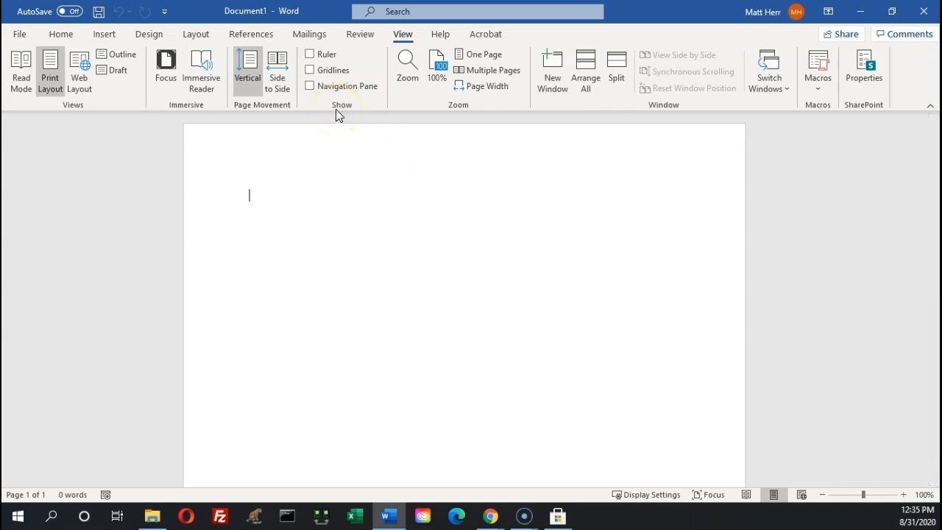
pyautogui.click(219, 452)
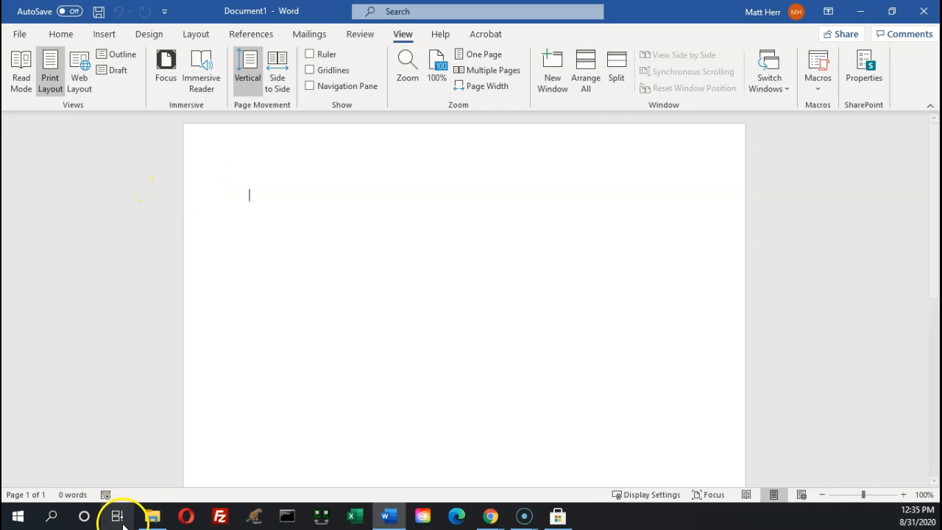
# Minimize Word and the Canvas course window to get back to the blank document
pyautogui.click(859, 11)
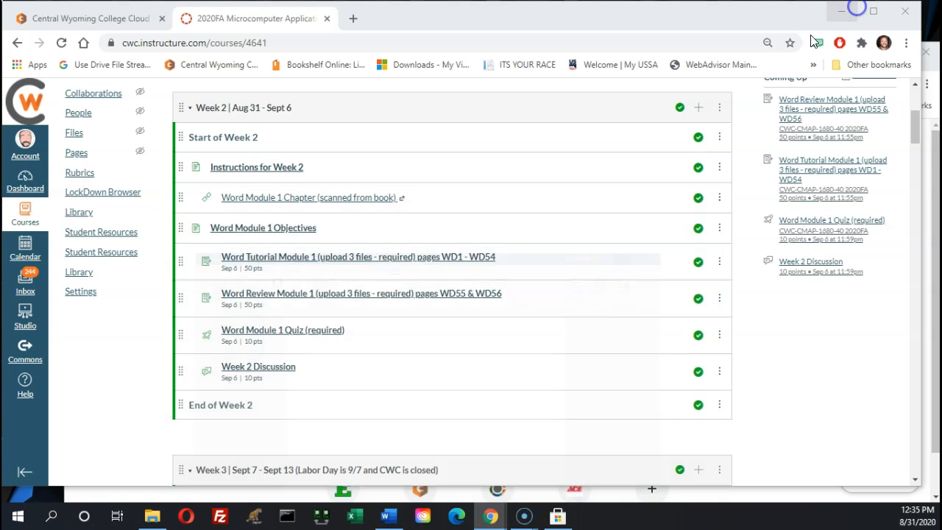
pyautogui.click(841, 11)
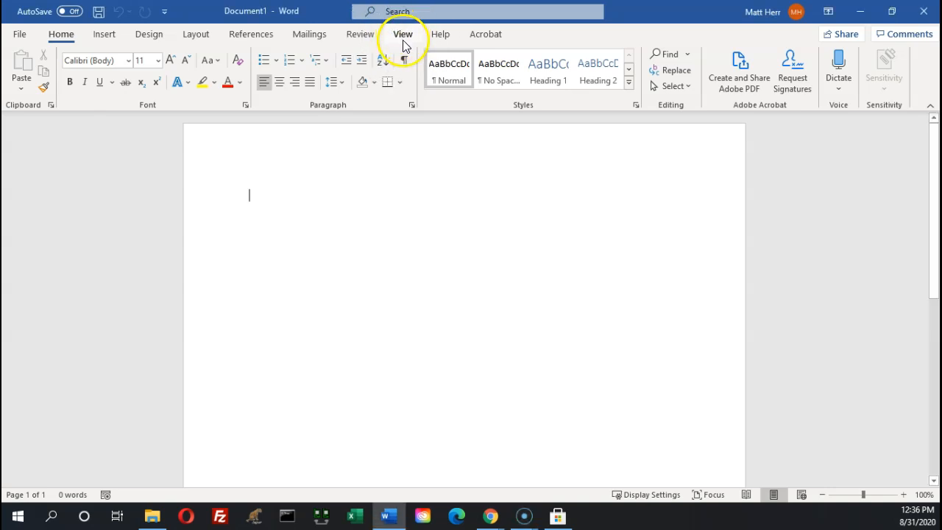
# Turn on the Ruler in the View tab's Show group
pyautogui.click(402, 38)
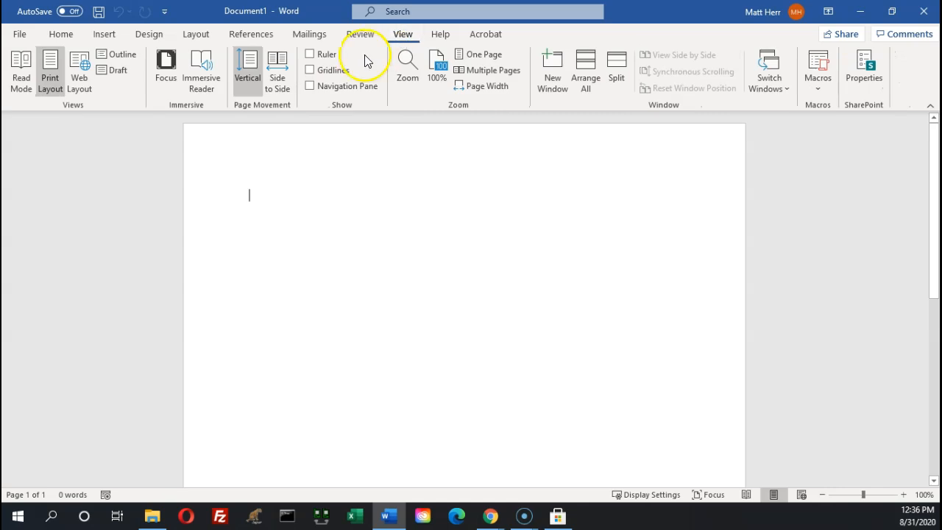
pyautogui.click(321, 60)
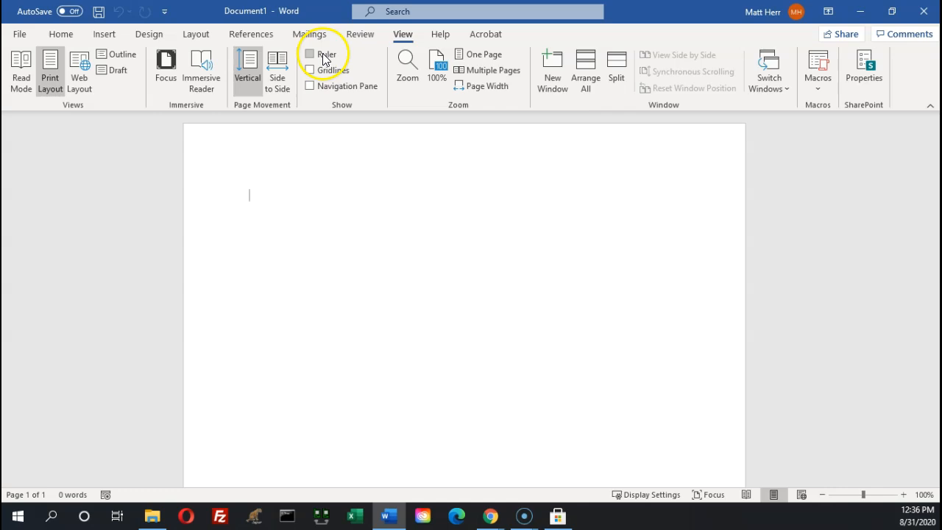
pyautogui.click(310, 53)
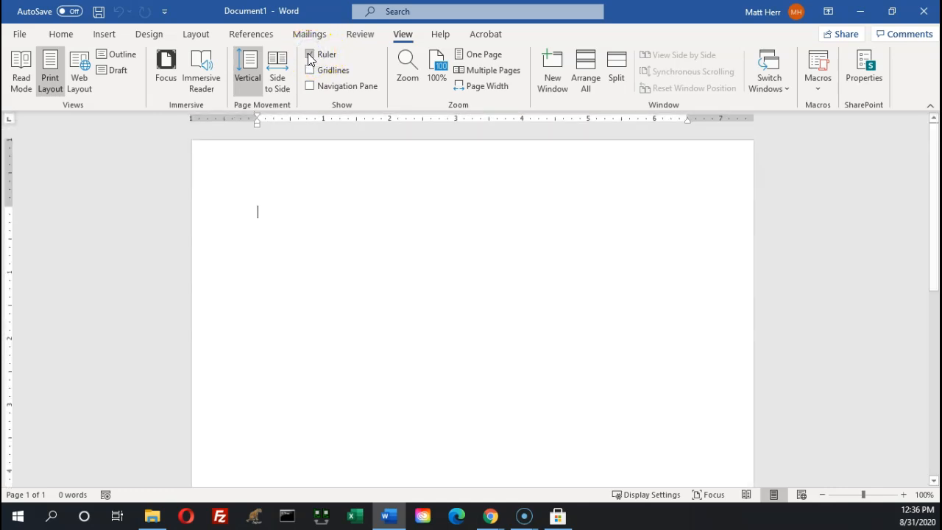
pyautogui.press('ctrl')
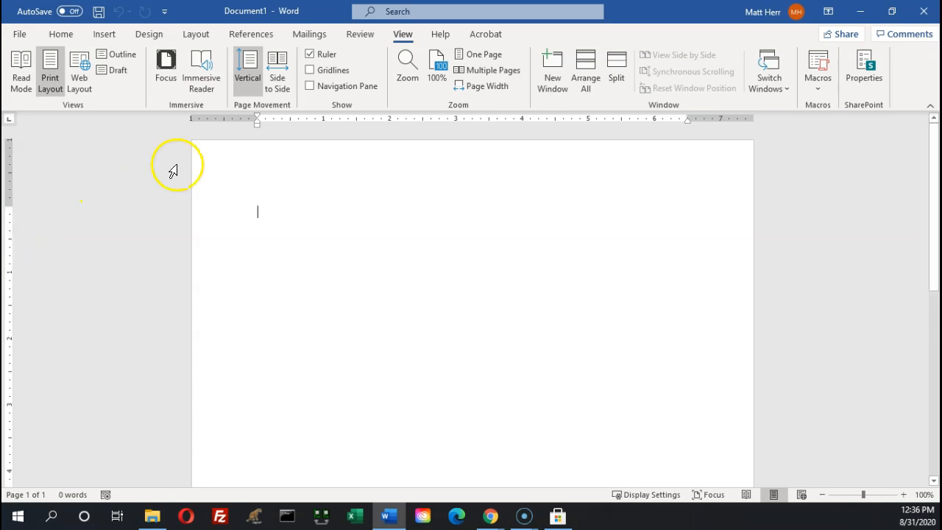
pyautogui.press('ctrl')
pyautogui.press('ctrl')
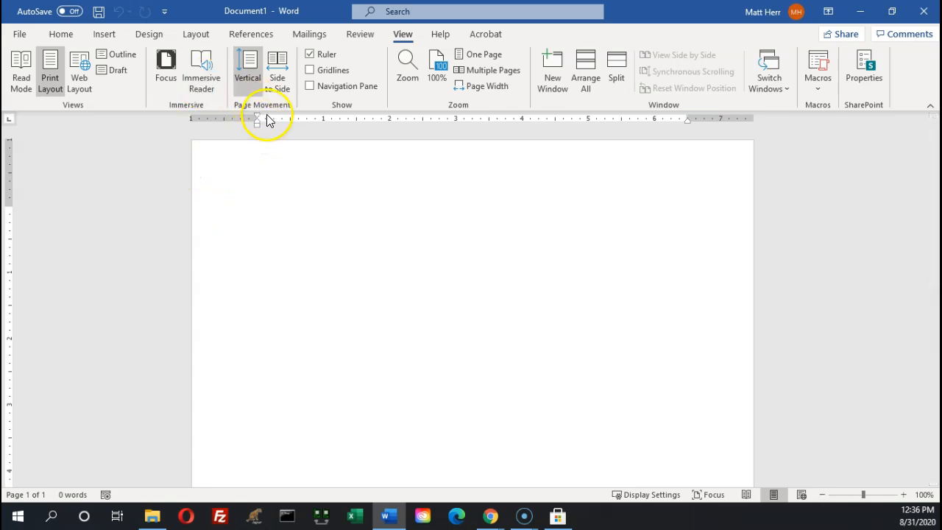
pyautogui.press('ctrl')
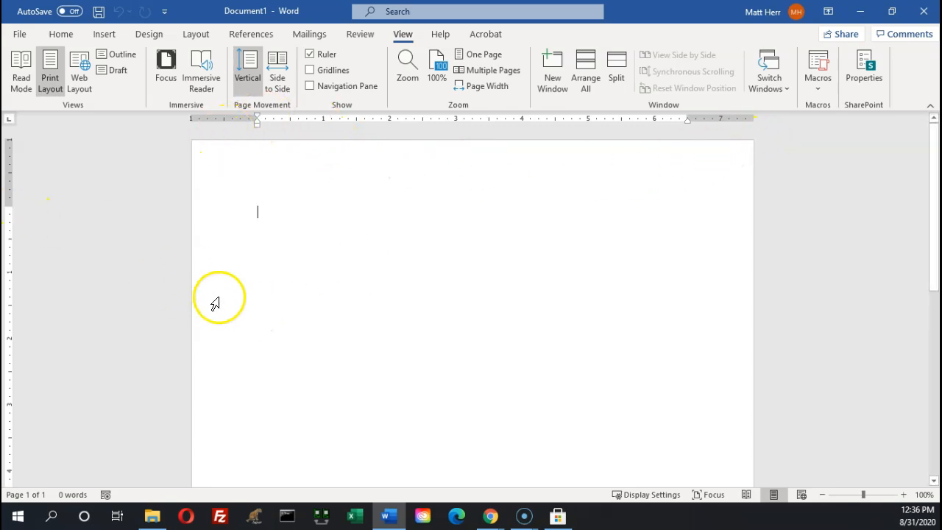
pyautogui.scroll(-5, 210, 301)
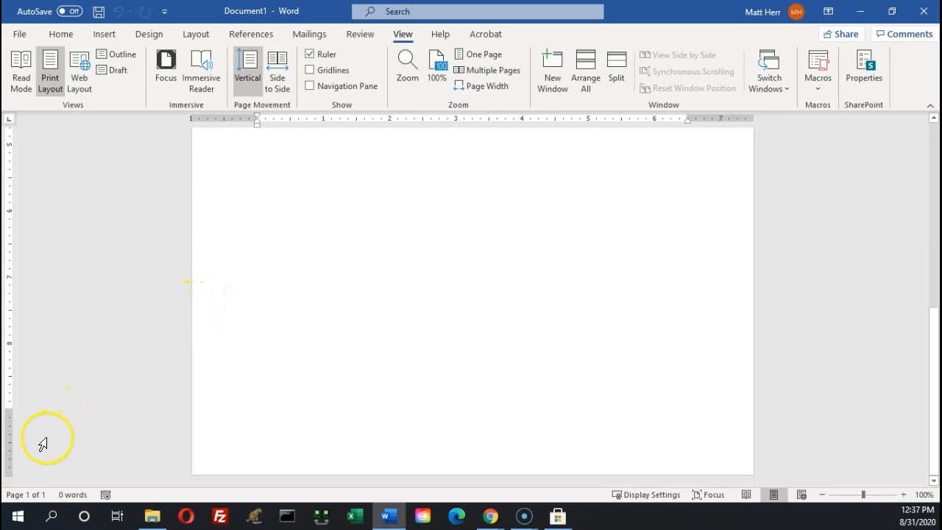
pyautogui.scroll(5, 18, 449)
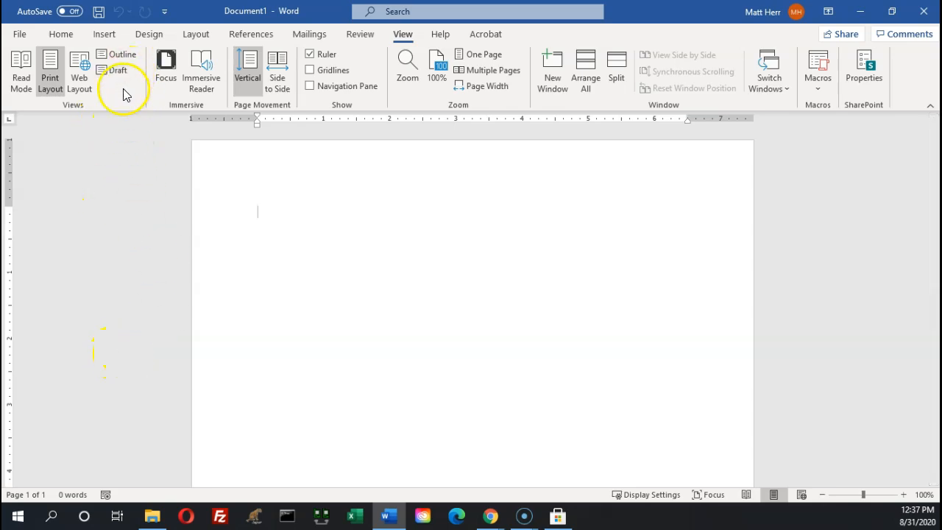
pyautogui.click(96, 13)
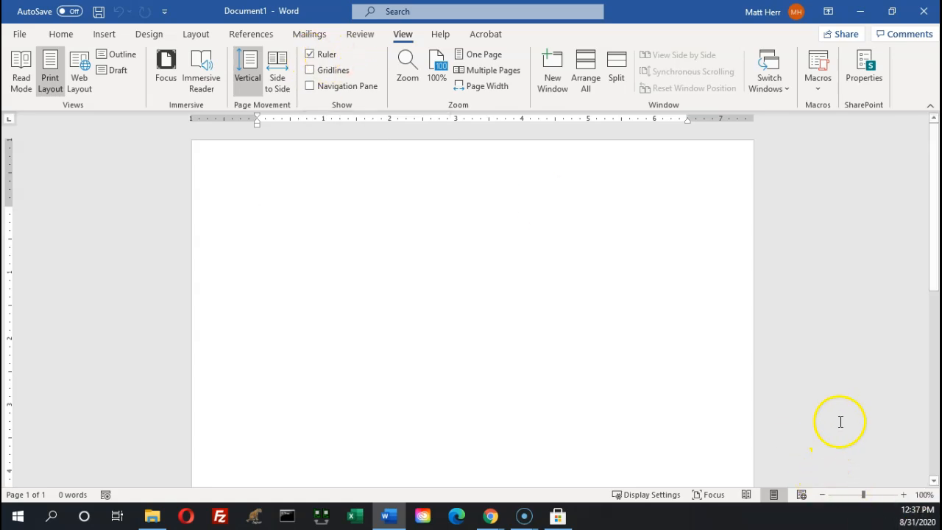
pyautogui.click(903, 495)
pyautogui.click(903, 494)
pyautogui.click(903, 495)
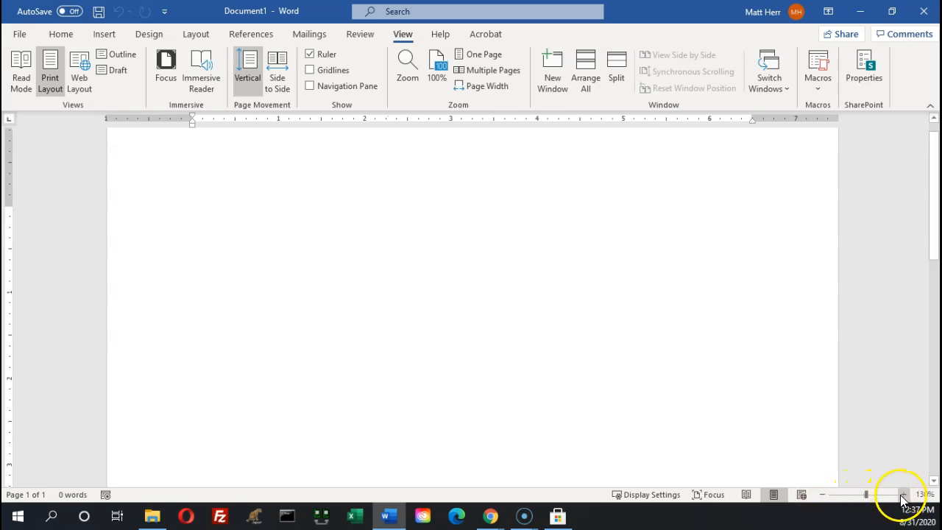
pyautogui.click(823, 495)
pyautogui.click(823, 495)
pyautogui.click(823, 495)
pyautogui.click(823, 495)
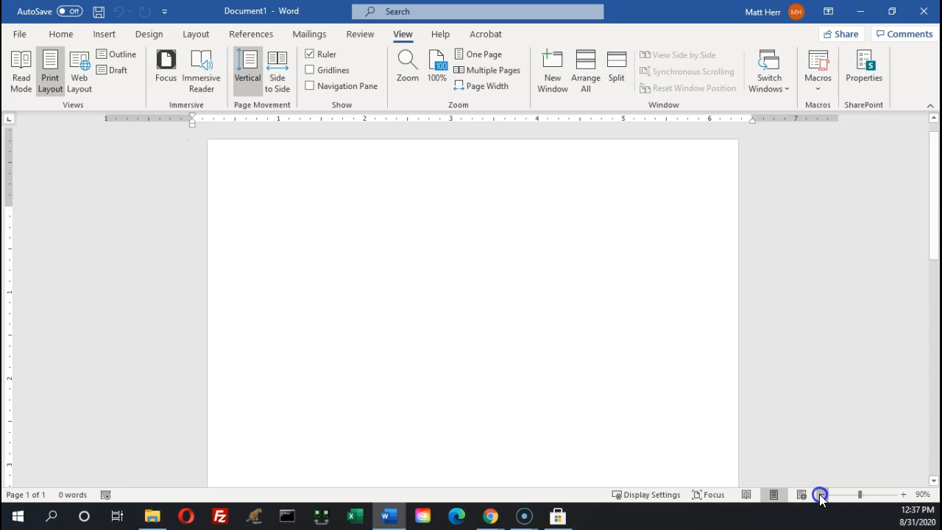
pyautogui.click(823, 495)
pyautogui.moveTo(858, 500)
pyautogui.mouseDown()
pyautogui.moveTo(833, 497)
pyautogui.moveTo(896, 498)
pyautogui.moveTo(856, 499)
pyautogui.moveTo(862, 503)
pyautogui.mouseUp()
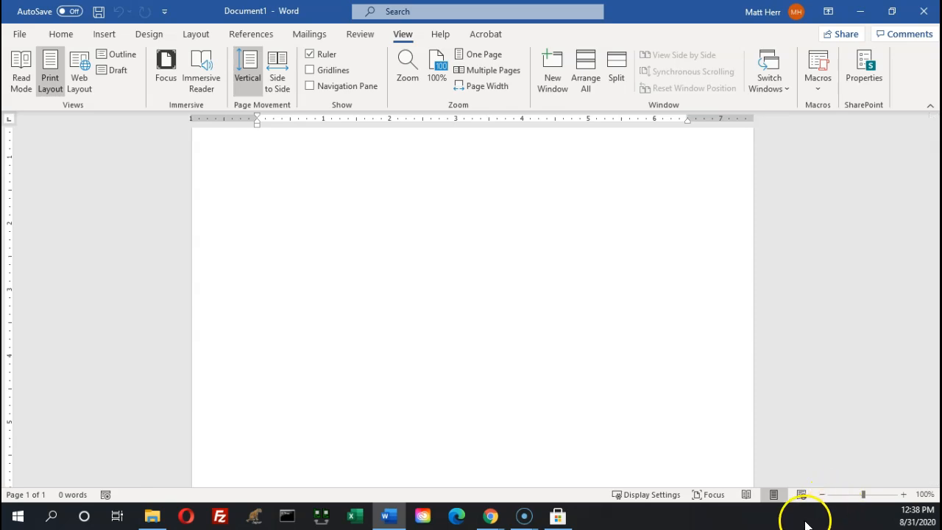
pyautogui.click(773, 497)
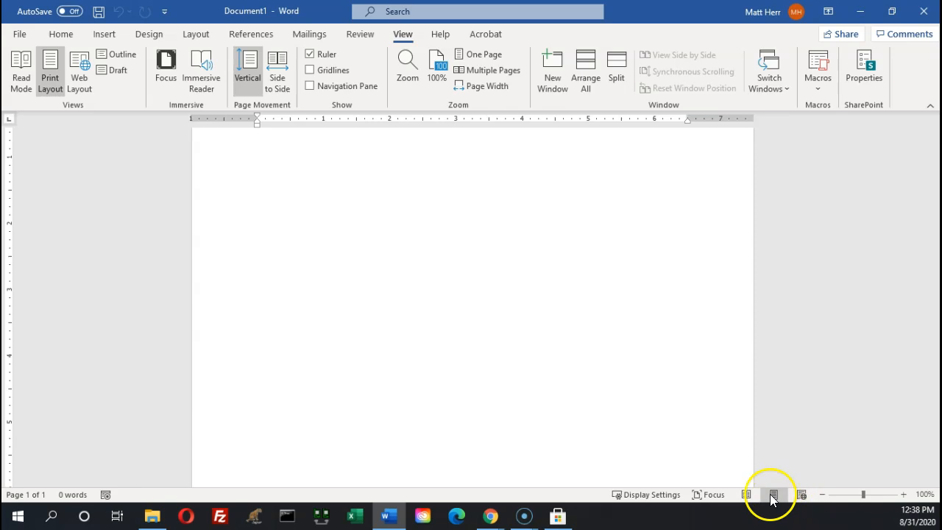
pyautogui.click(773, 494)
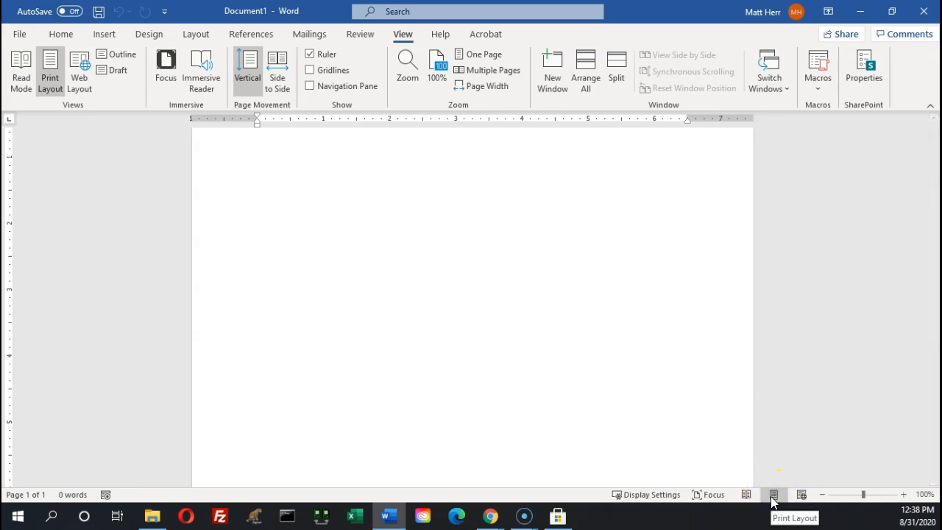
pyautogui.click(772, 500)
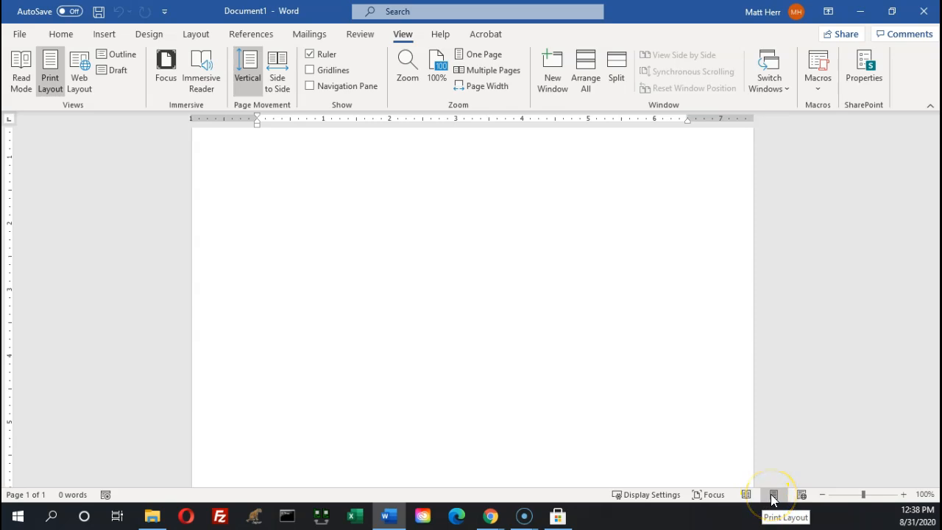
pyautogui.click(803, 396)
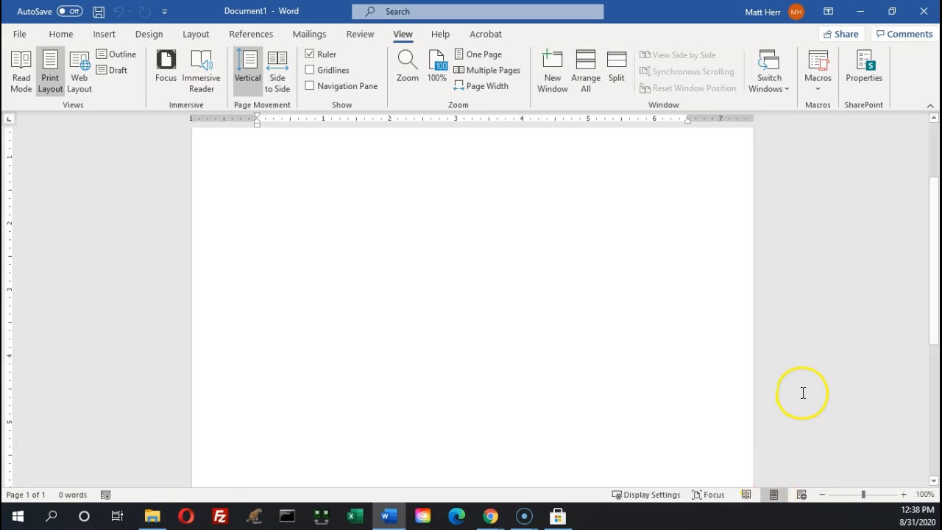
pyautogui.click(774, 449)
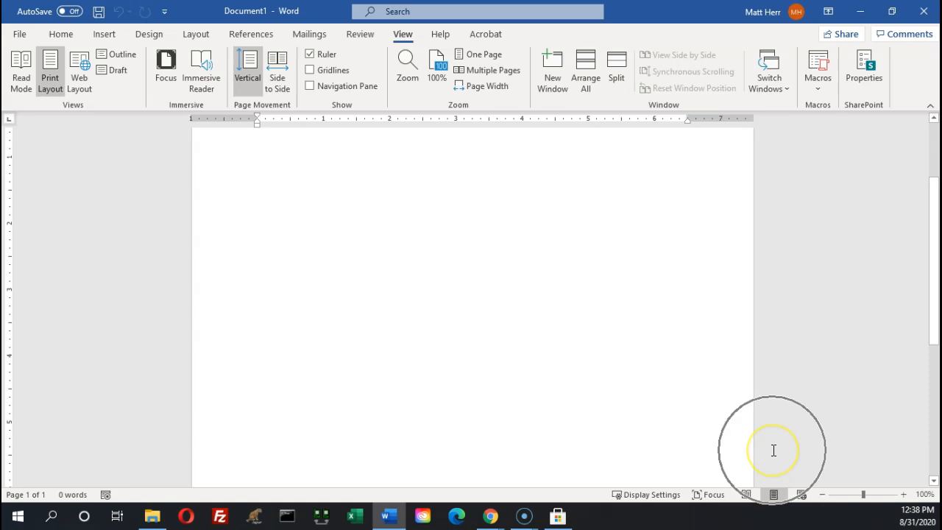
pyautogui.click(772, 494)
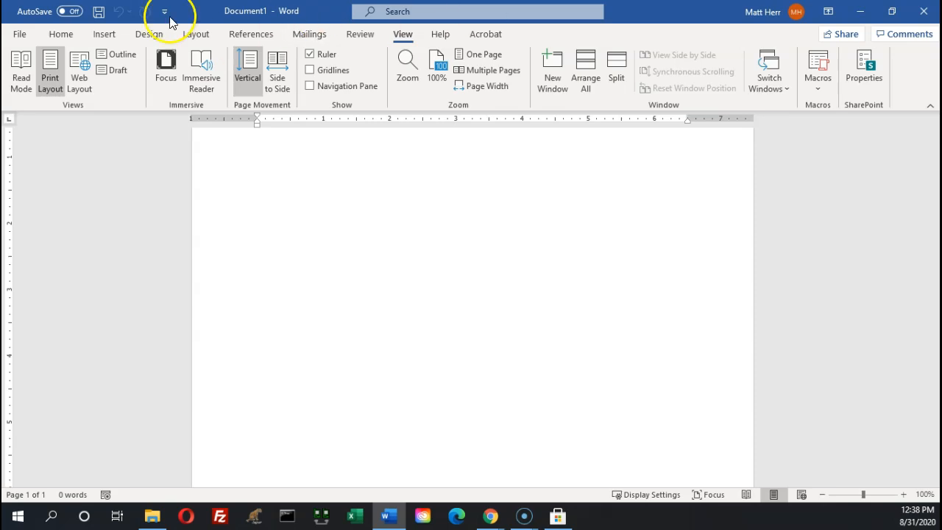
# Turn on Show/Hide ¶ formatting marks from the Home tab and drag the textbook window over Word
pyautogui.click(57, 36)
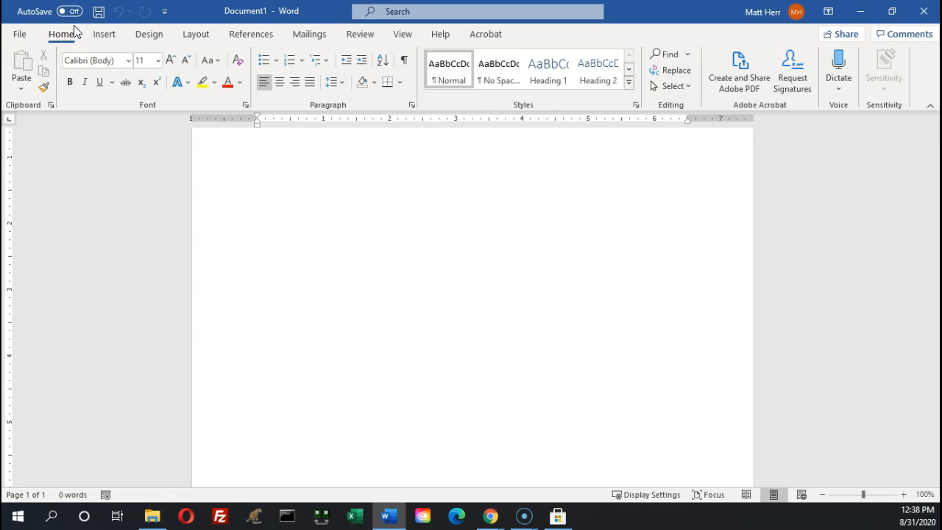
pyautogui.click(402, 65)
pyautogui.click(403, 65)
pyautogui.click(403, 64)
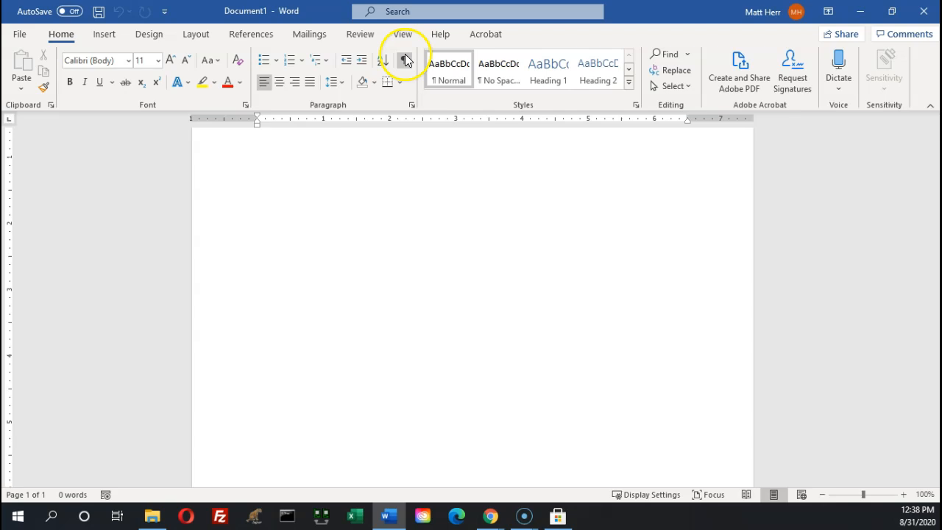
pyautogui.click(401, 63)
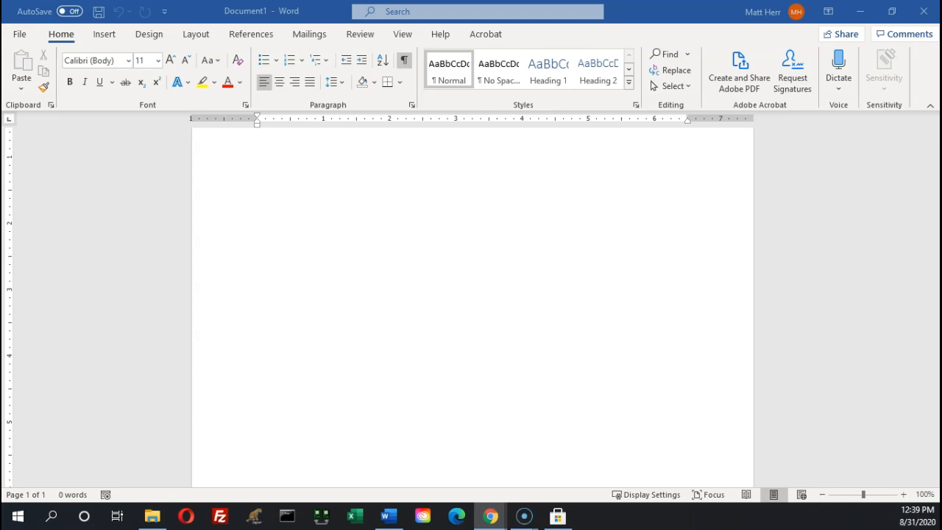
pyautogui.moveTo(0, 20); pyautogui.dragTo(434, 27)
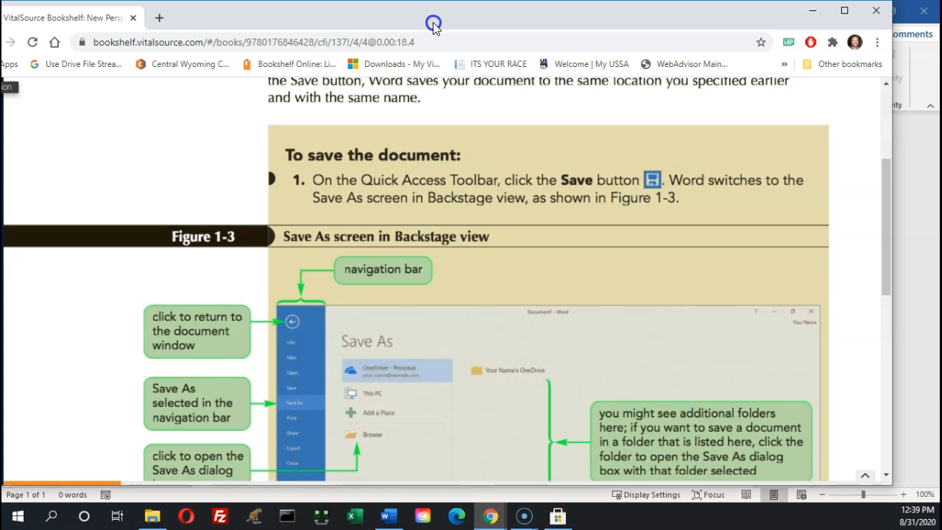
# Drag the textbook window aside to reveal the blank Word document again
pyautogui.press('ctrl')
pyautogui.press('ctrl')
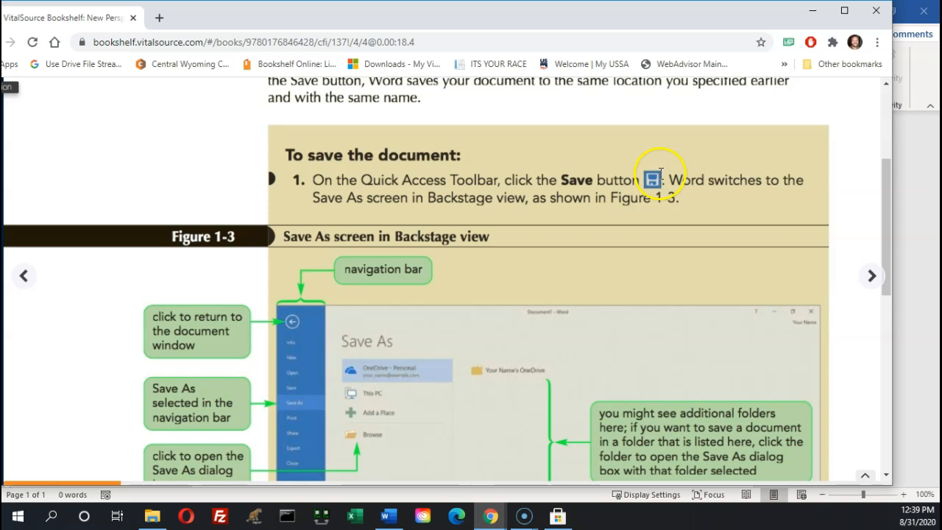
pyautogui.moveTo(649, 17); pyautogui.dragTo(2, 159)
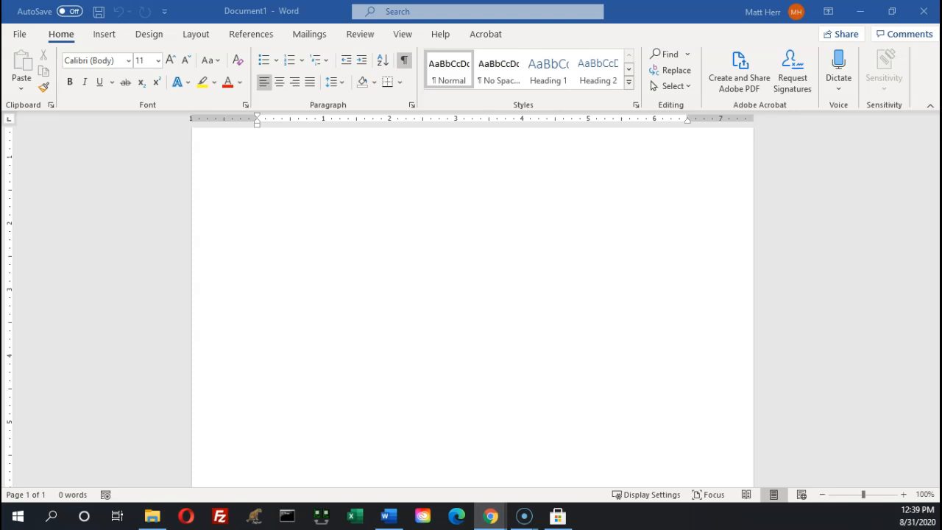
pyautogui.click(100, 14)
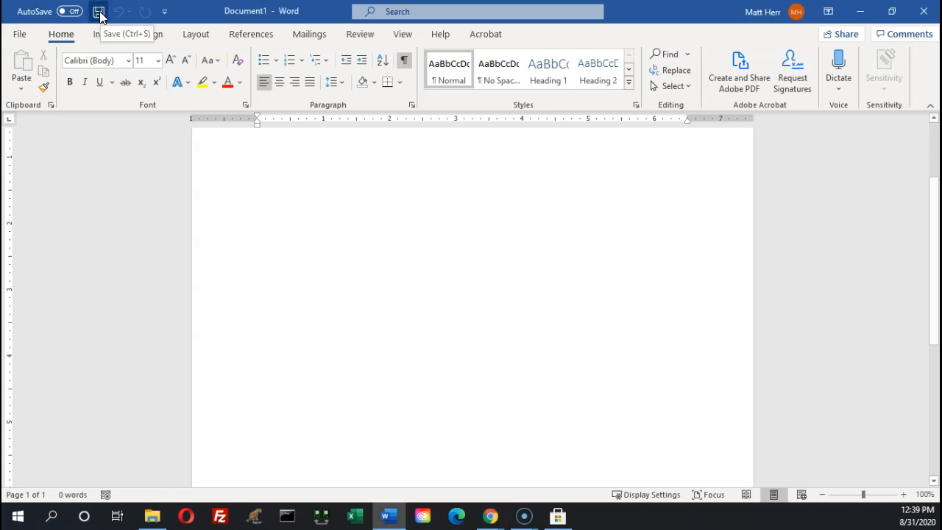
pyautogui.click(100, 13)
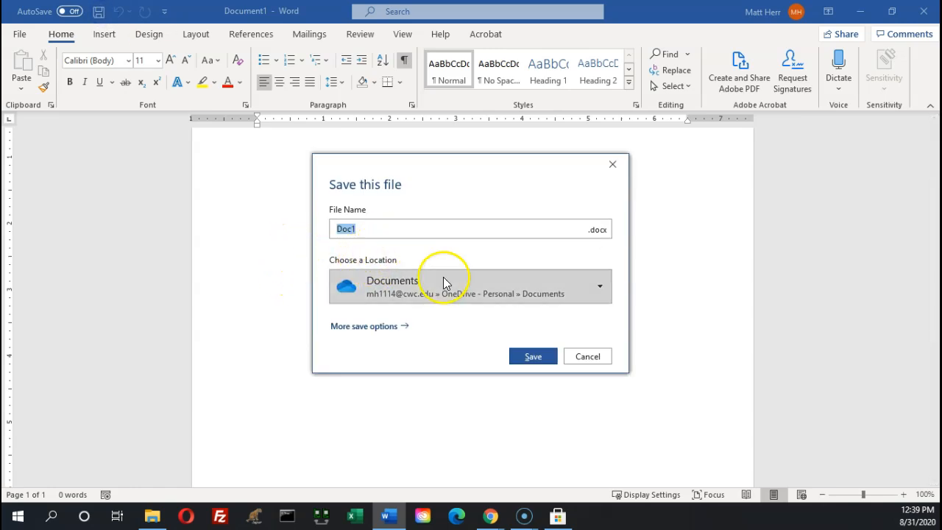
pyautogui.click(596, 356)
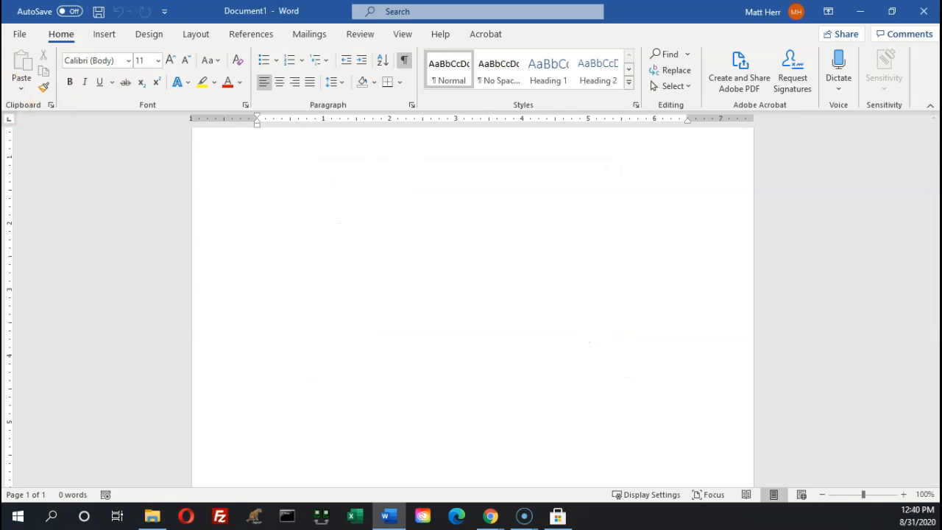
pyautogui.click(19, 36)
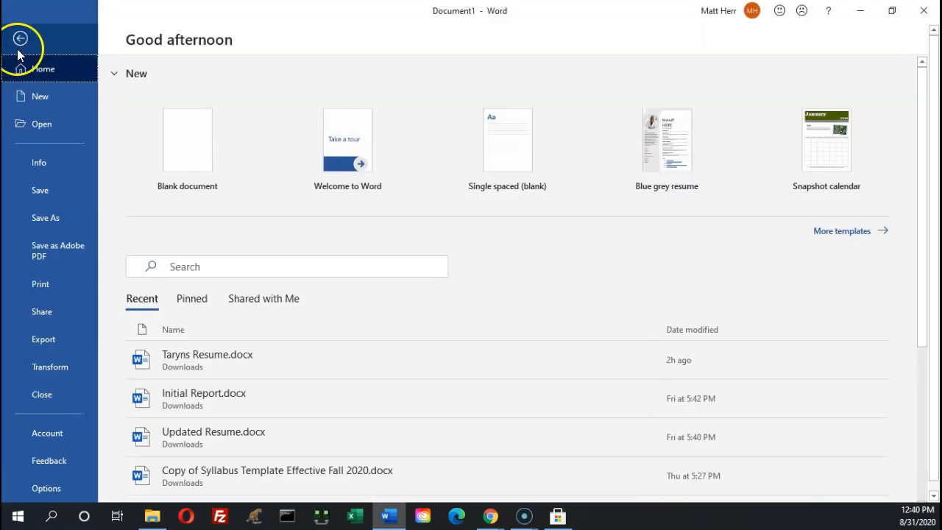
pyautogui.click(44, 190)
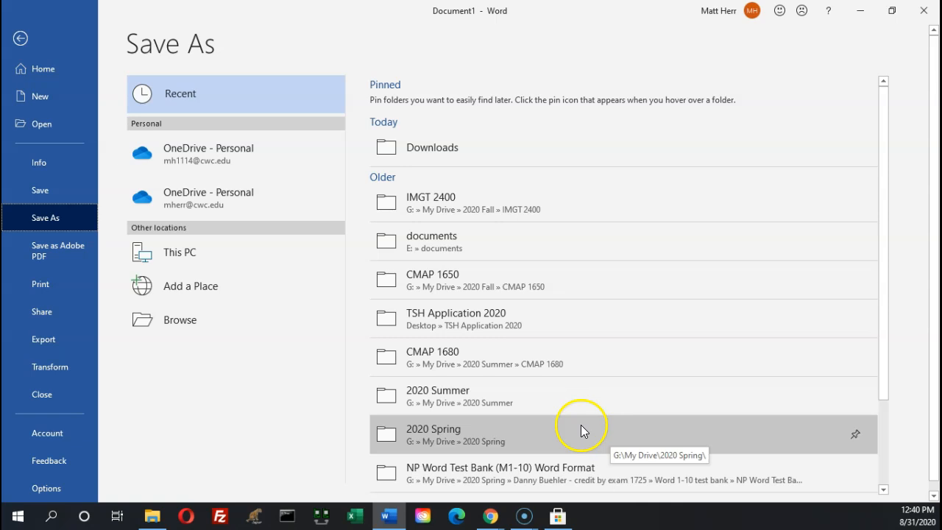
pyautogui.click(20, 38)
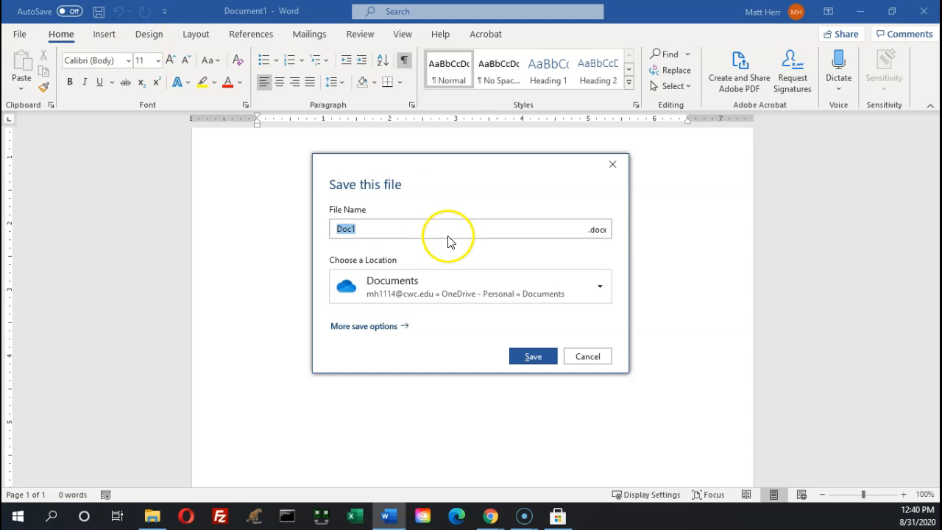
pyautogui.click(601, 289)
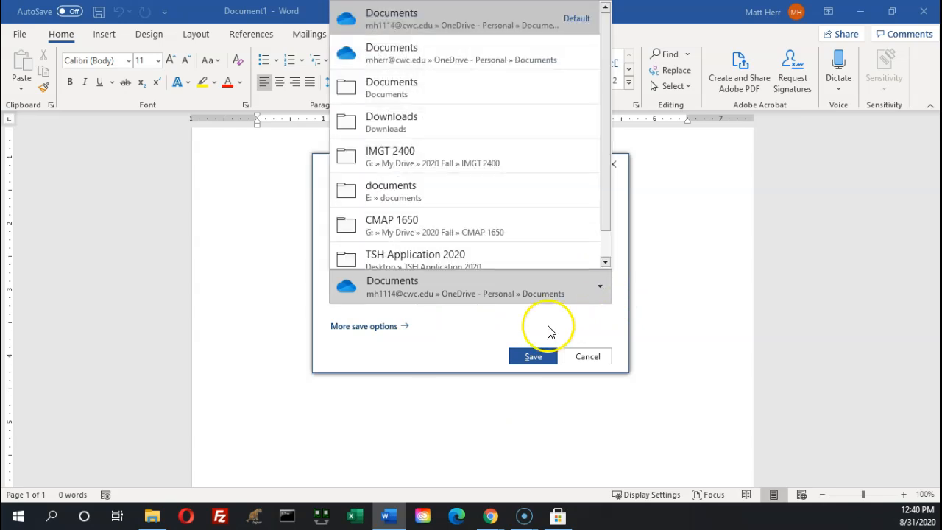
pyautogui.click(429, 361)
pyautogui.click(588, 355)
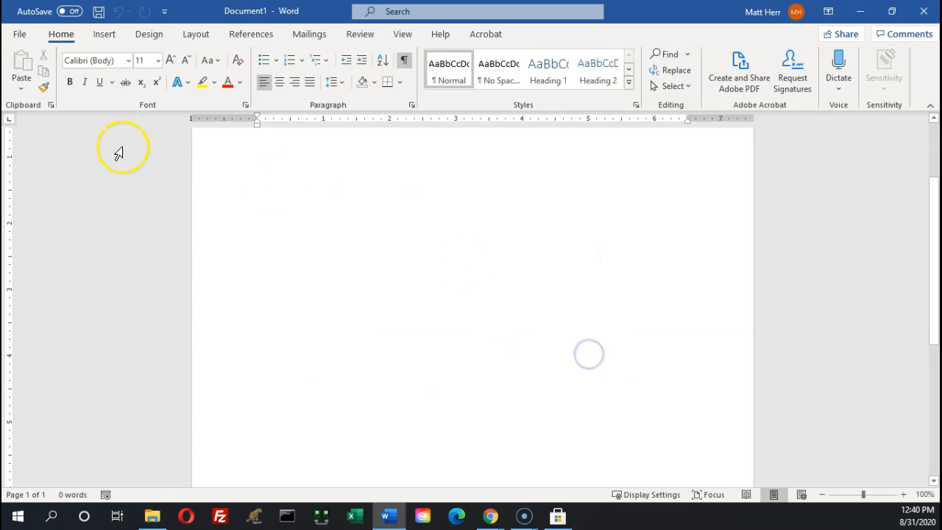
# Open the Save As dialog through File, Save As and Browse, starting in Documents
pyautogui.click(20, 35)
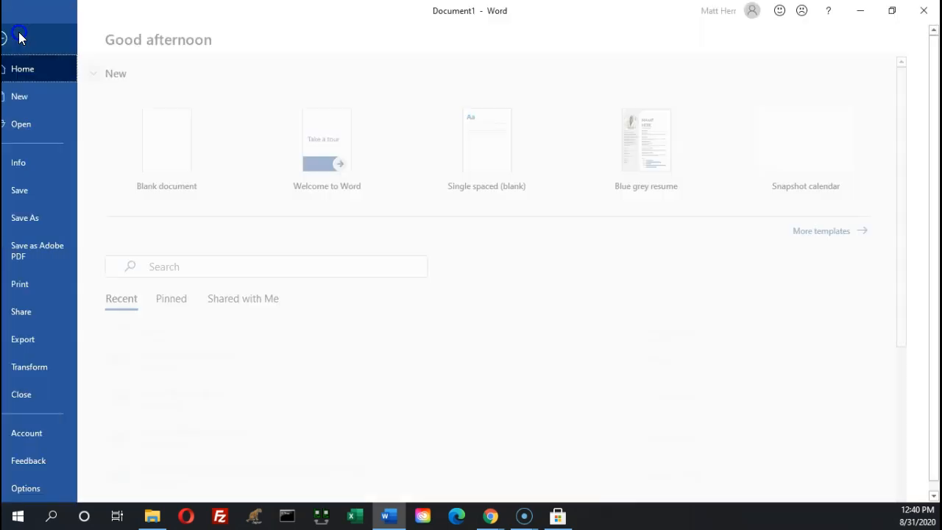
pyautogui.click(61, 219)
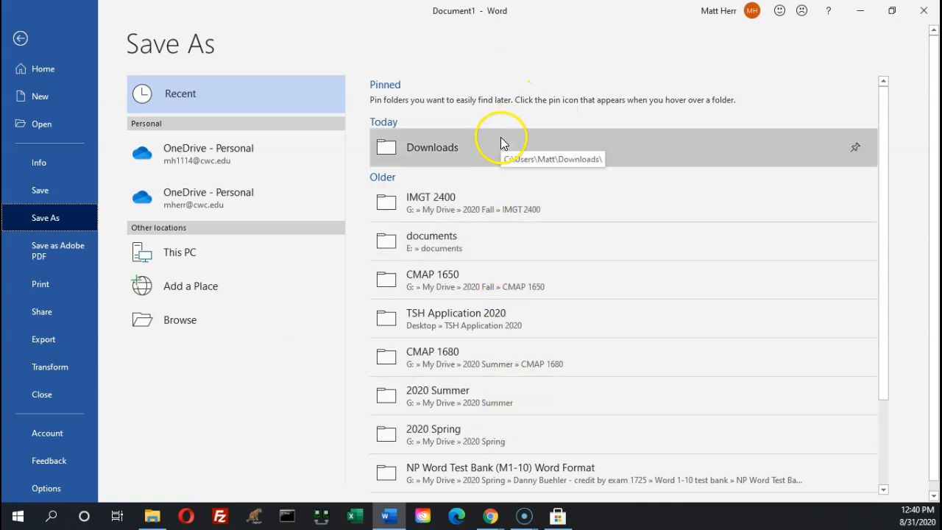
pyautogui.click(168, 320)
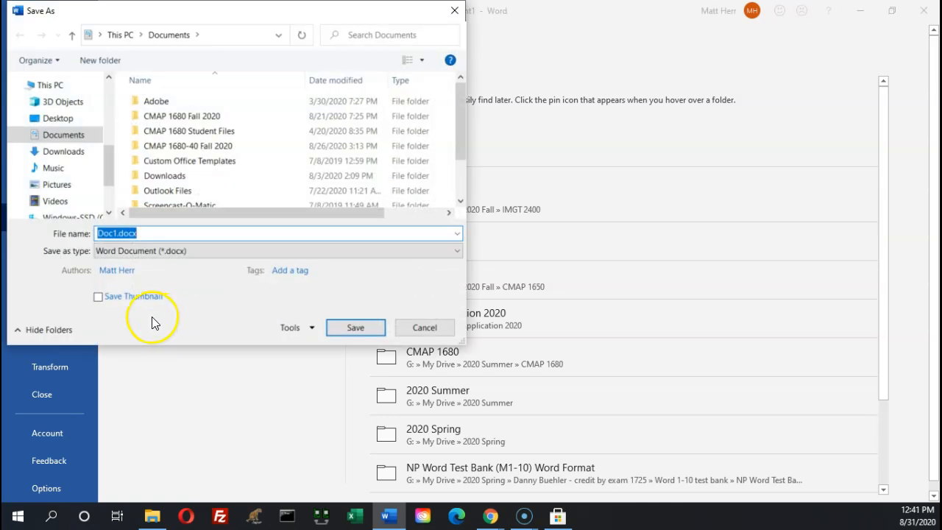
# Navigate the Save As dialog to CMAP 1680-40 Fall 2020\Word1\Module
pyautogui.click(109, 84)
pyautogui.click(109, 88)
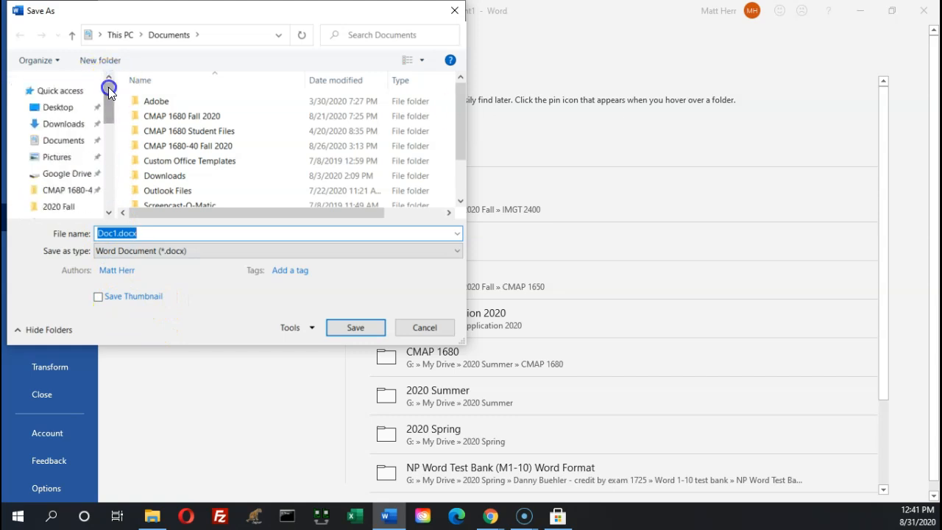
pyautogui.click(67, 195)
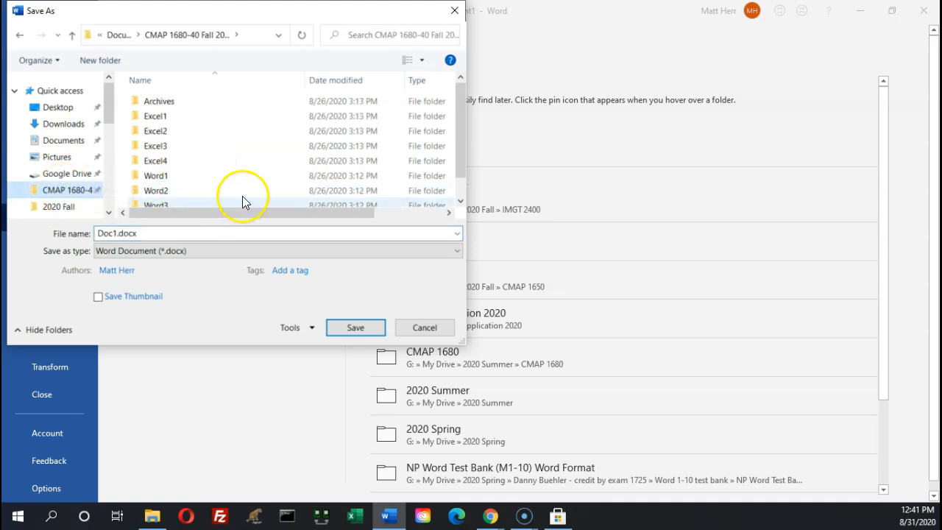
pyautogui.doubleClick(160, 177)
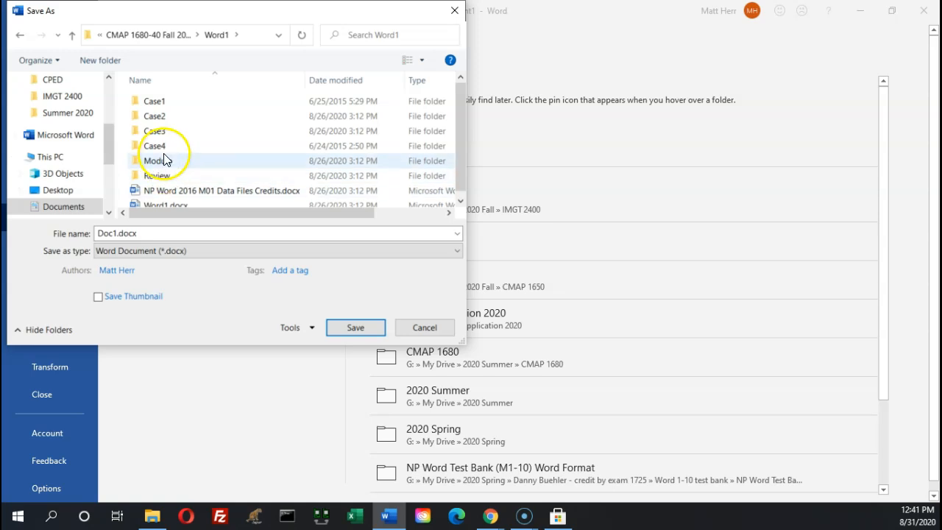
pyautogui.doubleClick(161, 161)
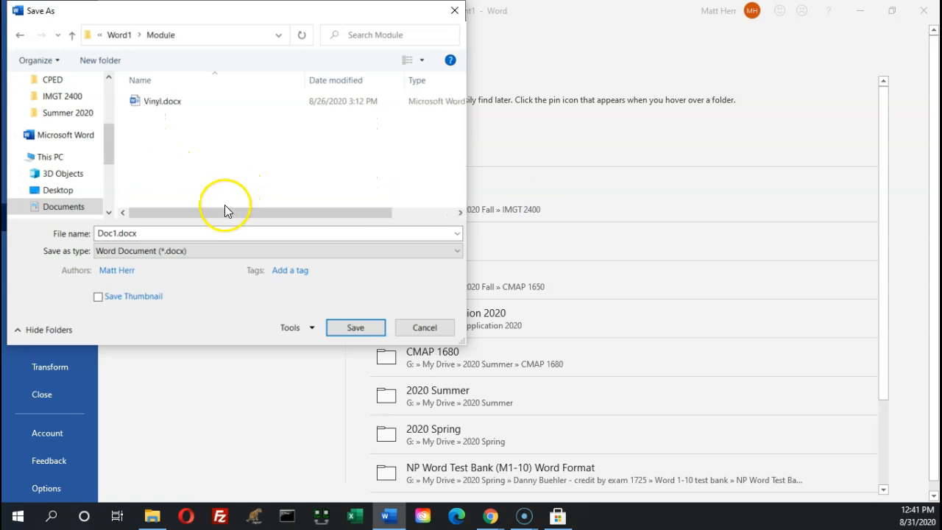
# Select the proposed file name Doc1.docx so it can be replaced
pyautogui.click(101, 236)
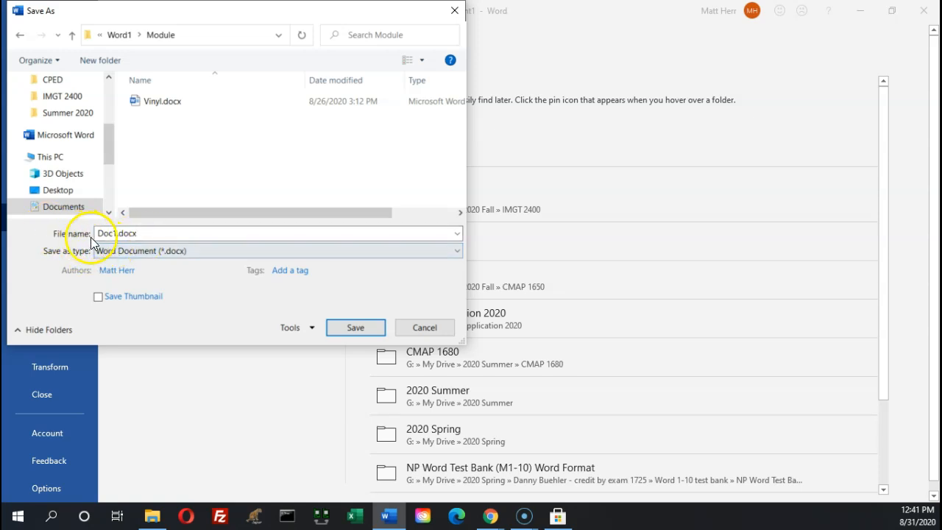
pyautogui.click(126, 233)
pyautogui.doubleClick(150, 233)
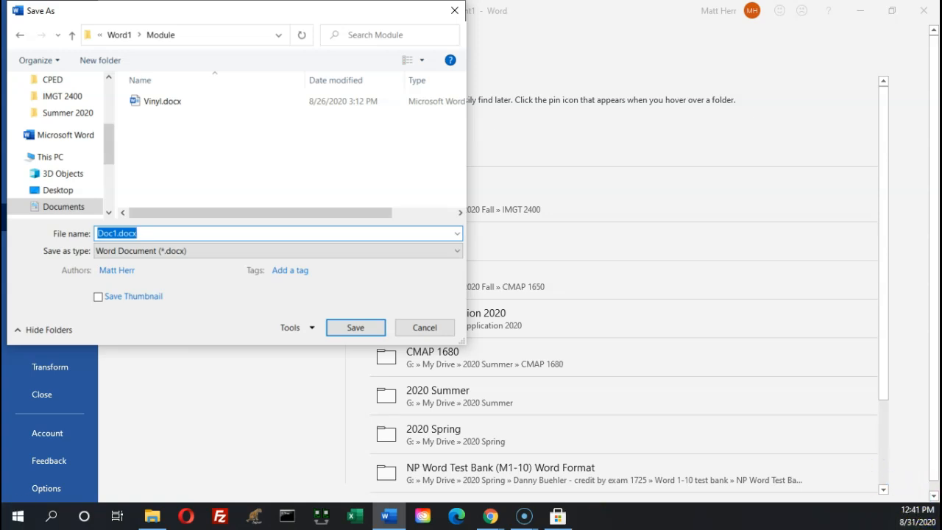
pyautogui.hotkey('alt', 'Tab')
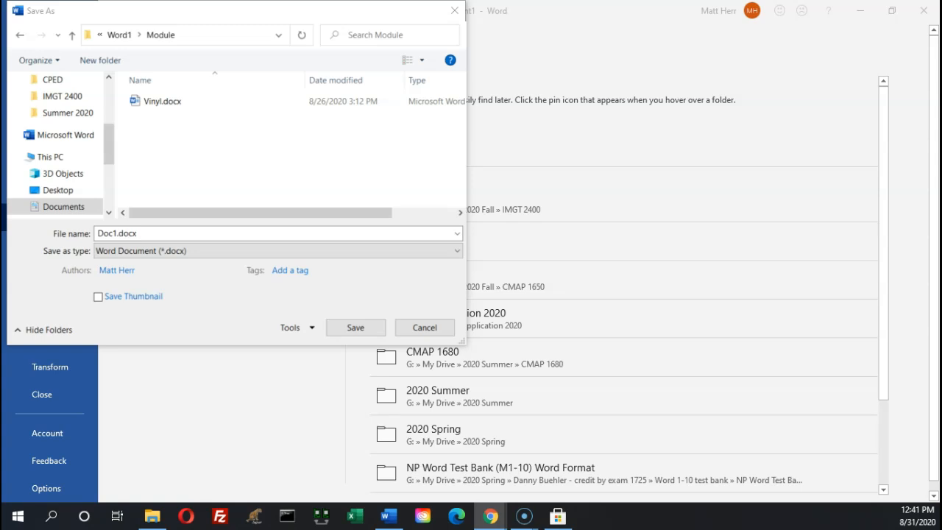
pyautogui.moveTo(158, 233); pyautogui.dragTo(9, 211)
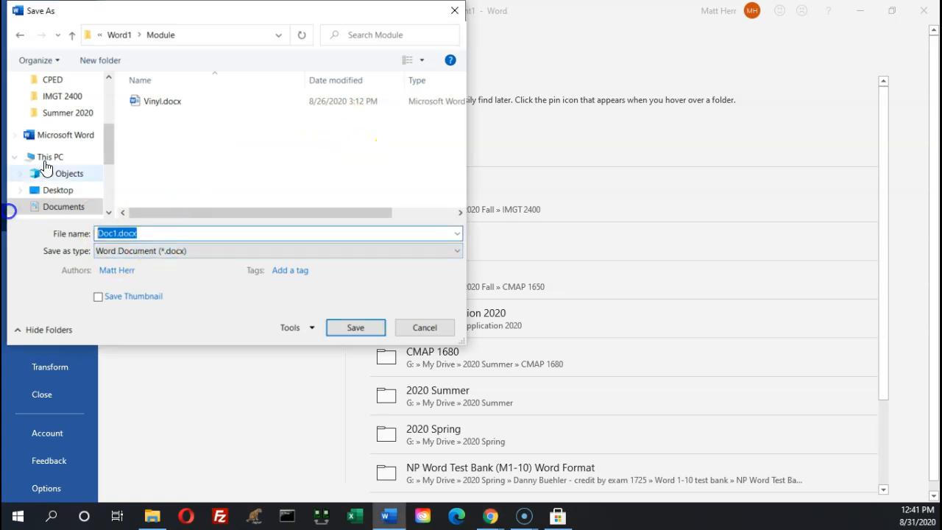
pyautogui.write('mrh')
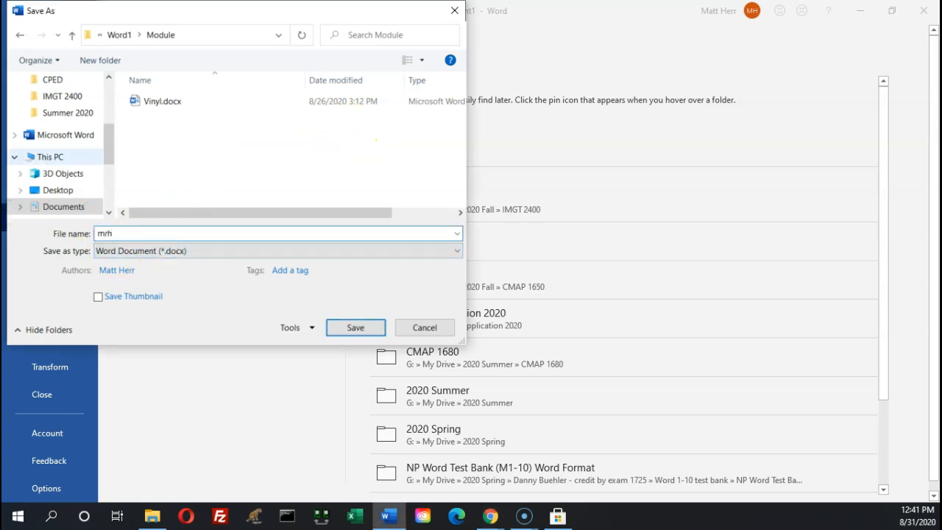
pyautogui.write(' Brooks Letter')
pyautogui.hotkey('alt', 'Tab')
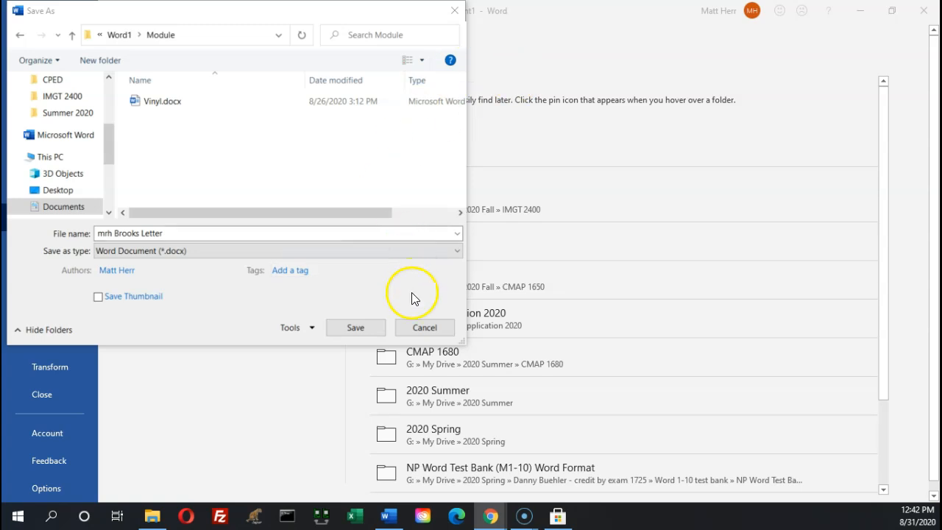
pyautogui.click(343, 330)
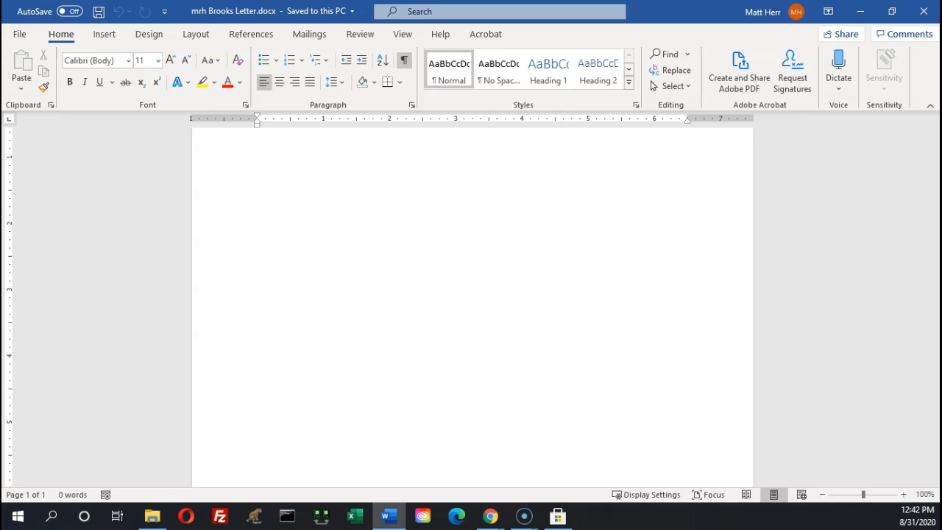
pyautogui.hotkey('alt', 'Tab')
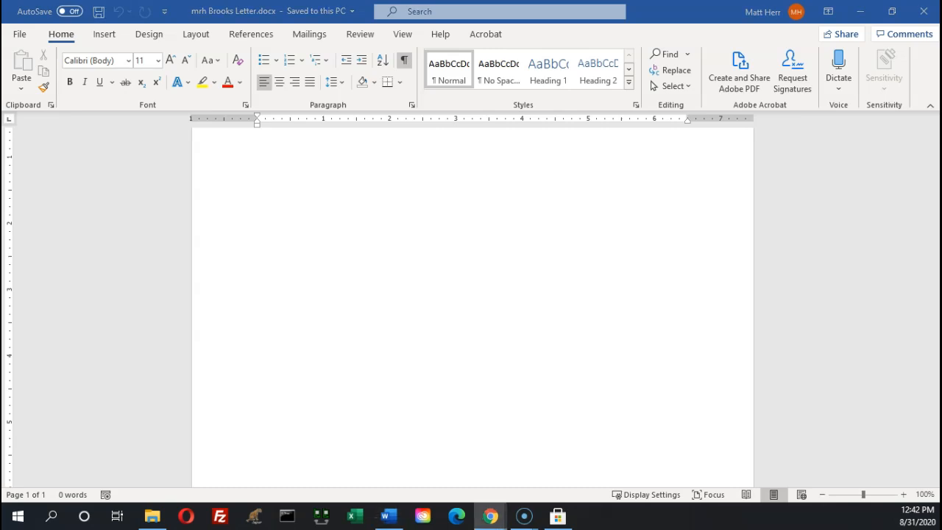
# Bring the textbook window over the letter, maximize it, and scroll through Figure 1-5
pyautogui.moveTo(2, 88); pyautogui.dragTo(675, 18)
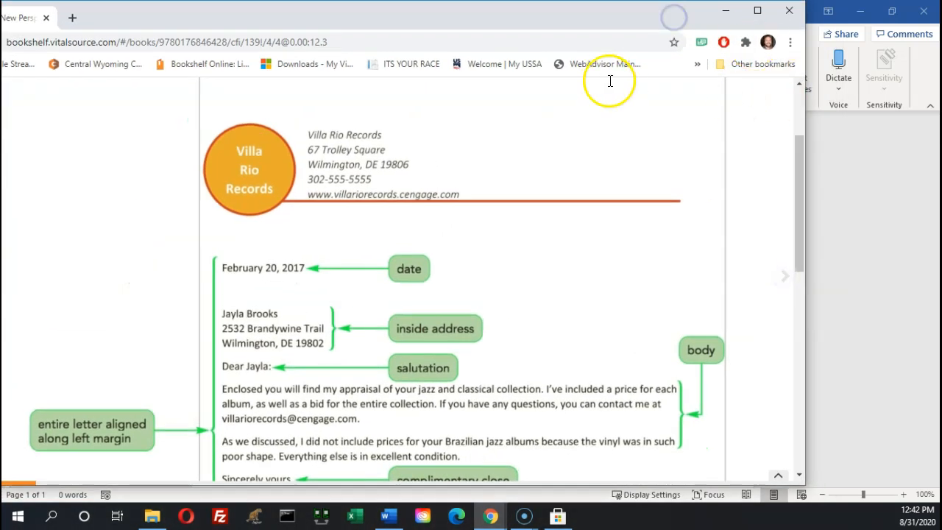
pyautogui.click(758, 12)
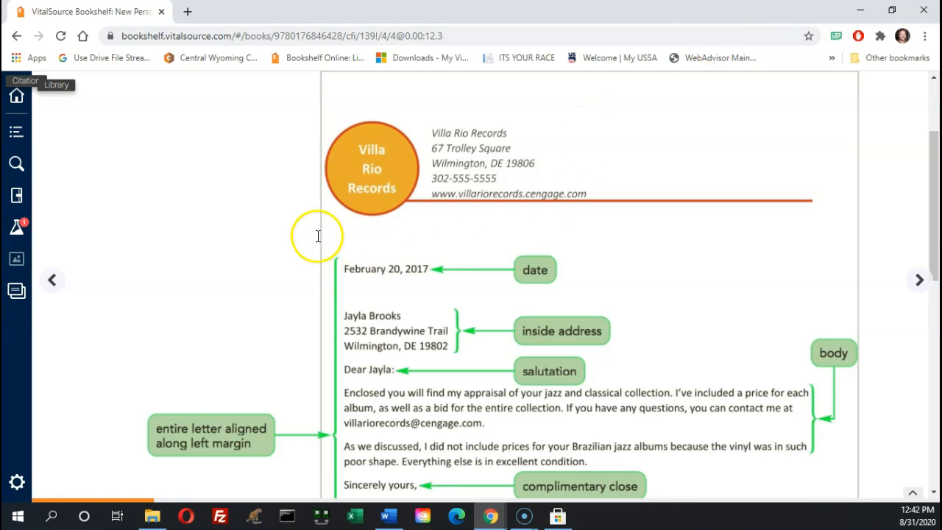
pyautogui.scroll(2, 327, 276)
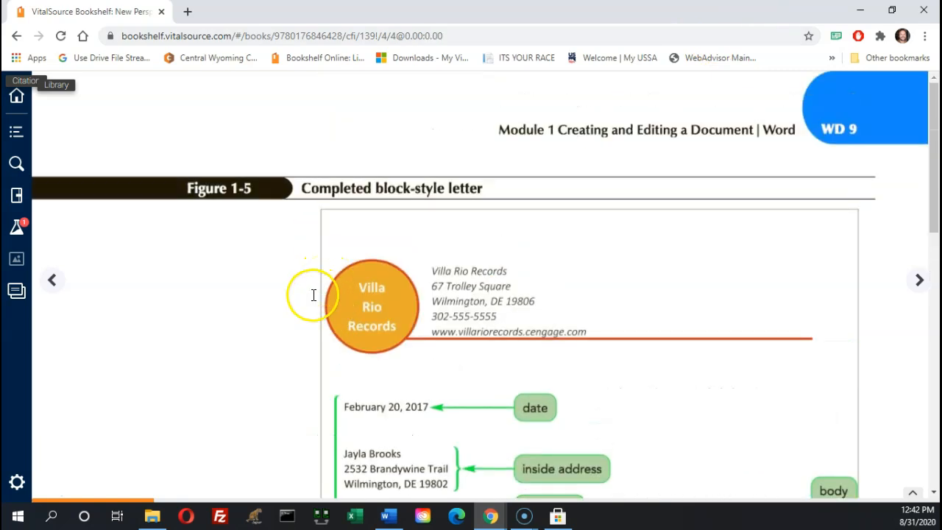
pyautogui.scroll(-3, 314, 294)
pyautogui.scroll(-2, 312, 290)
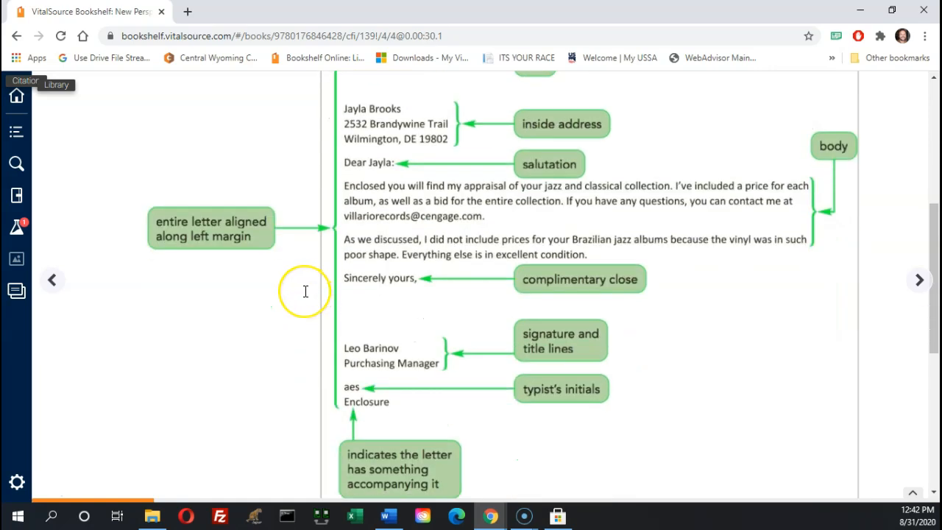
pyautogui.scroll(3, 306, 292)
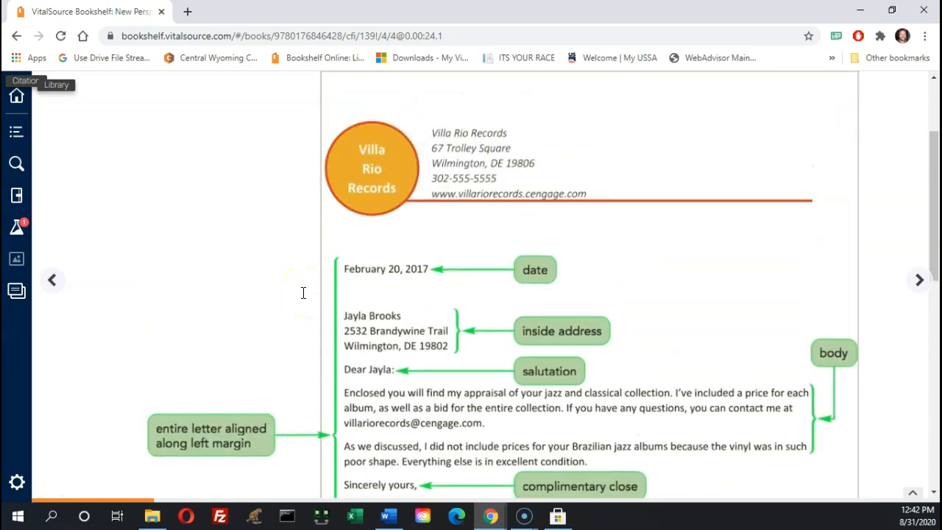
# Finish reviewing the block-style letter figure and advance to the Entering Text page
pyautogui.click(366, 177)
pyautogui.click(626, 172)
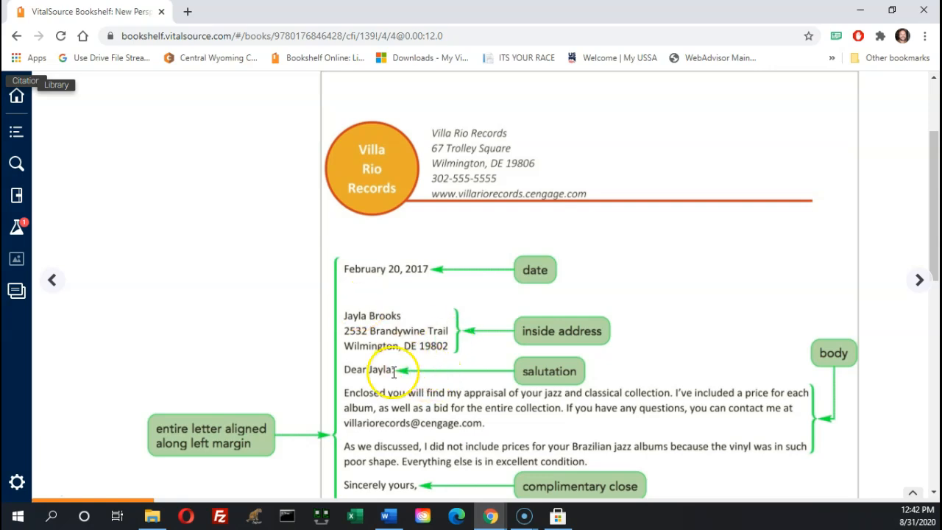
pyautogui.scroll(-1, 390, 372)
pyautogui.scroll(-2, 394, 371)
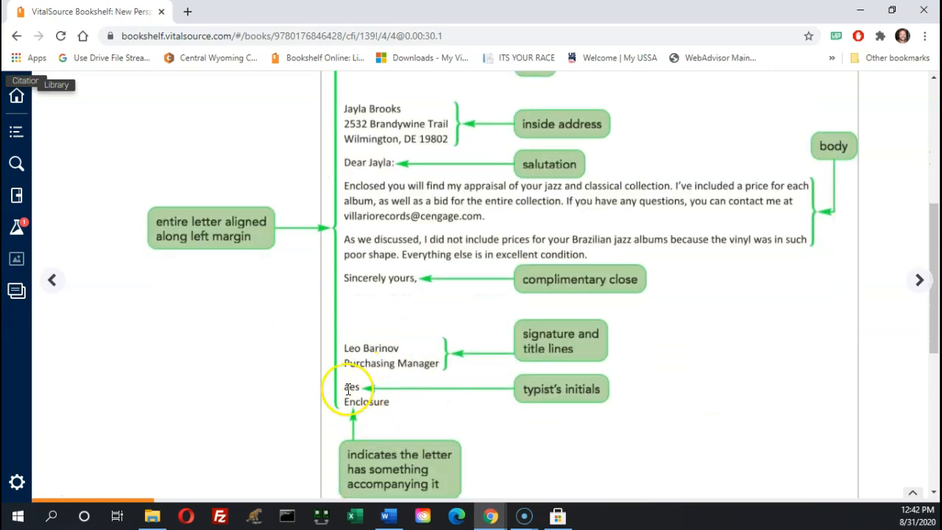
pyautogui.click(354, 392)
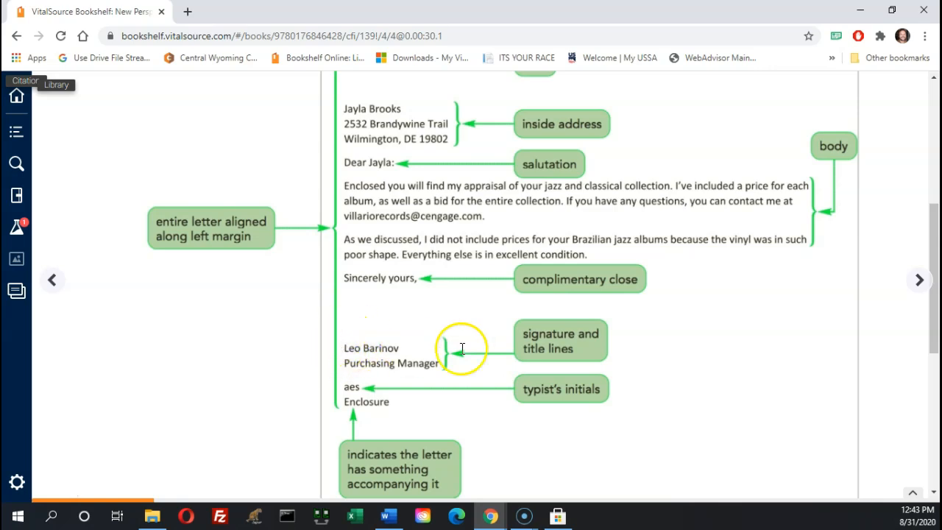
pyautogui.scroll(2, 540, 421)
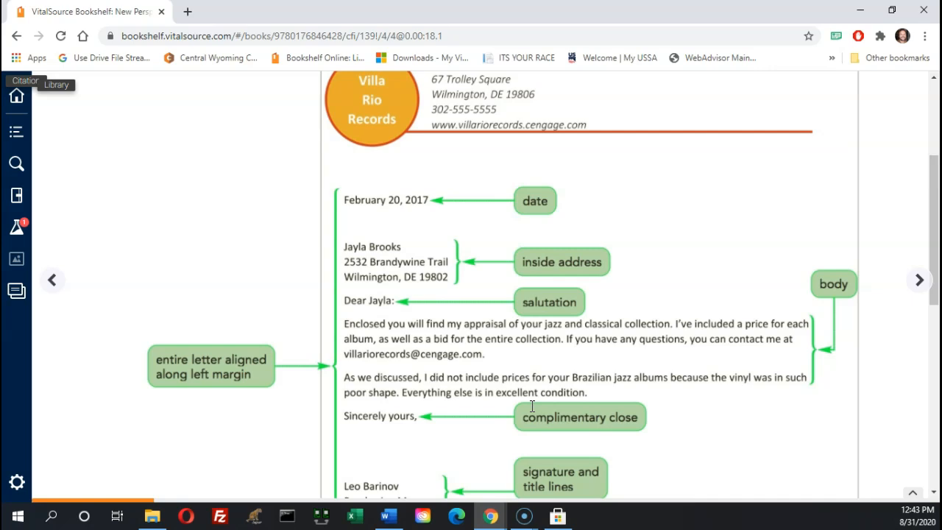
pyautogui.scroll(-5, 532, 407)
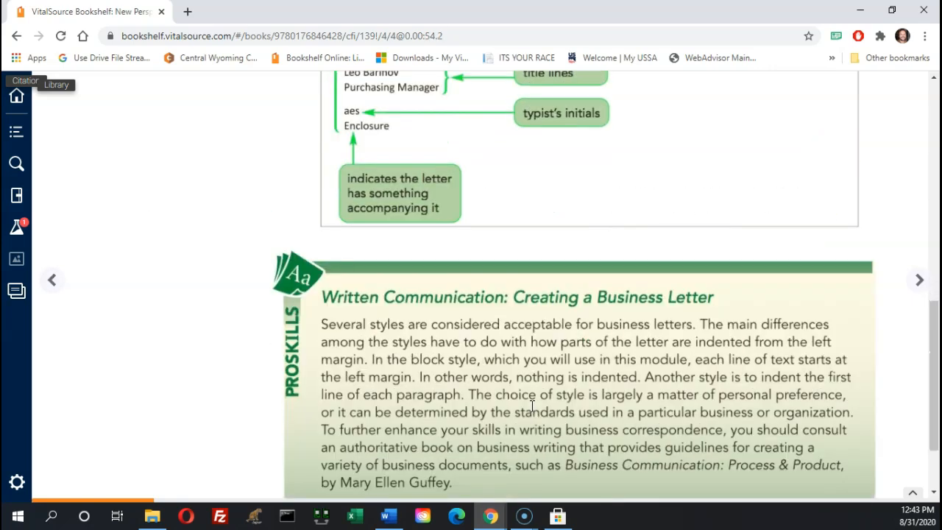
pyautogui.scroll(-1, 532, 407)
pyautogui.scroll(5, 532, 407)
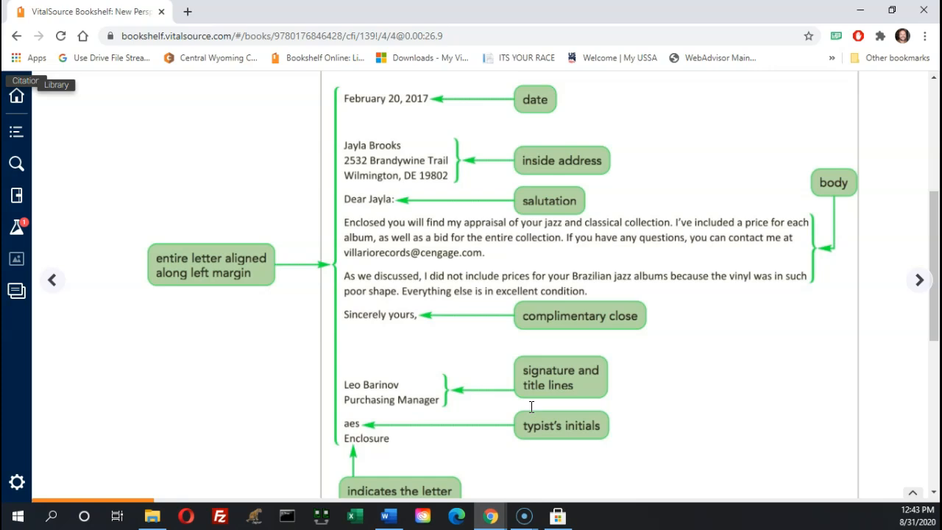
pyautogui.click(920, 280)
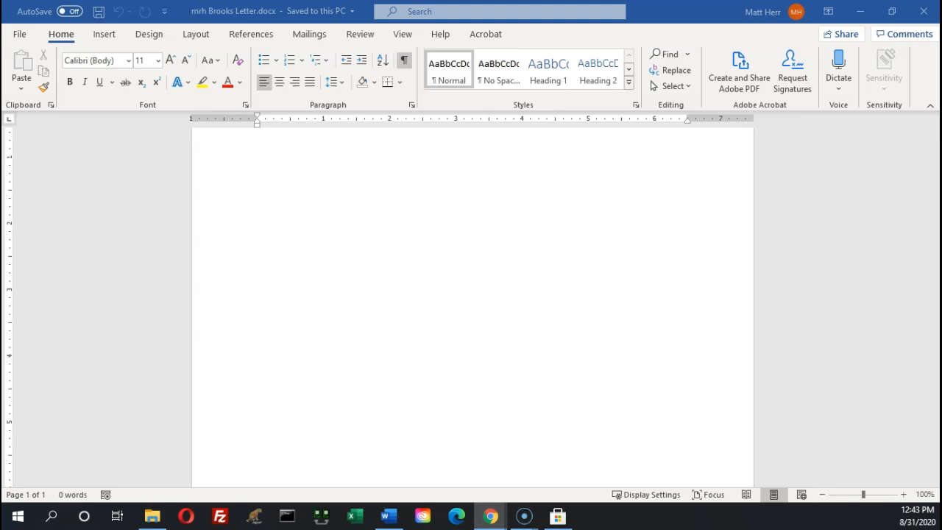
# Type the date February 20, 2017 at the top of the letter using AutoComplete, followed by blank lines
pyautogui.click(305, 223)
pyautogui.click(370, 284)
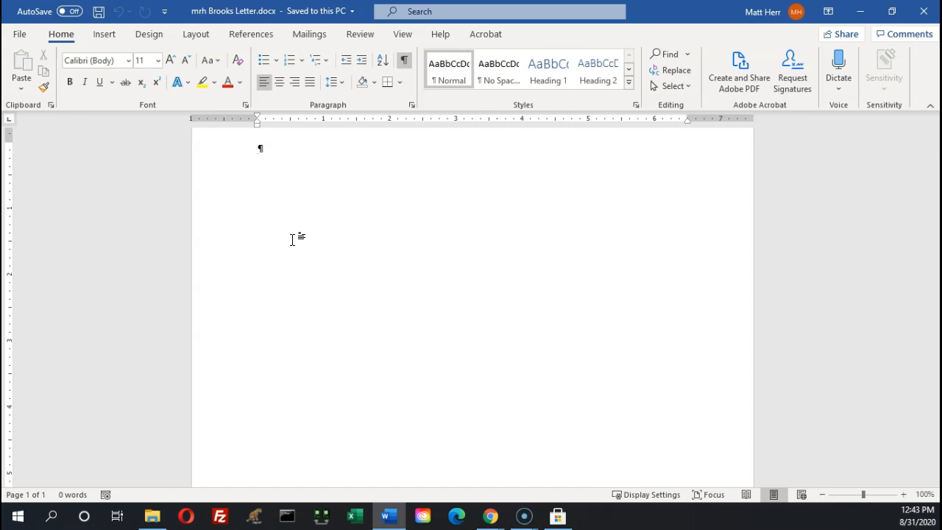
pyautogui.write('Feb')
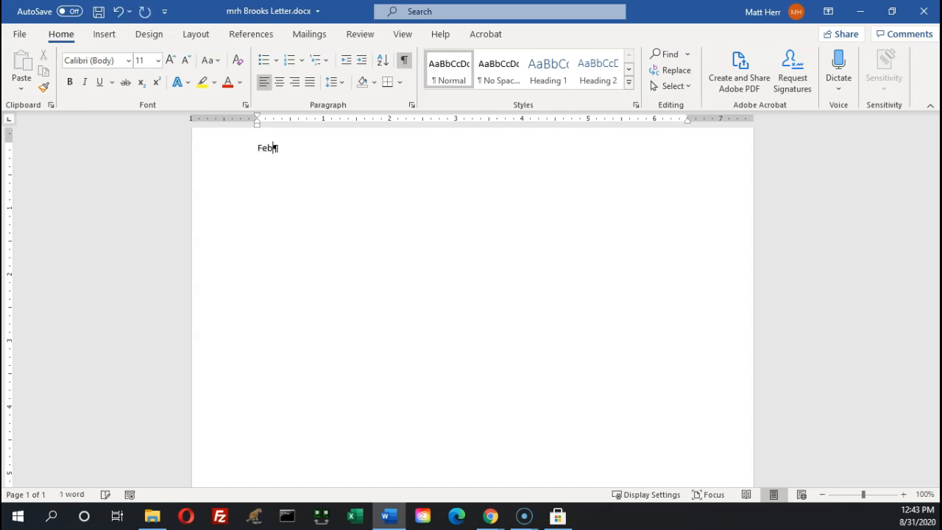
pyautogui.write('r')
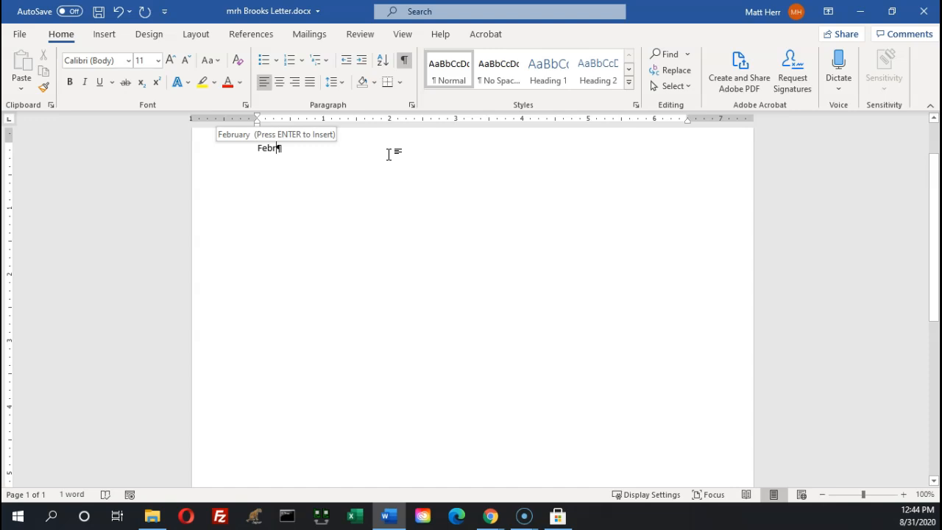
pyautogui.press('Return')
pyautogui.click(929, 311)
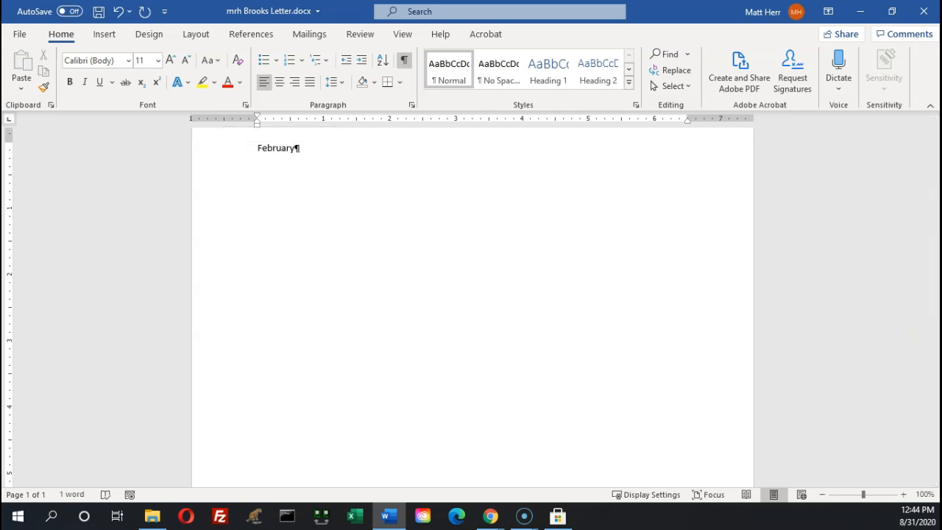
pyautogui.hotkey('alt', 'Tab')
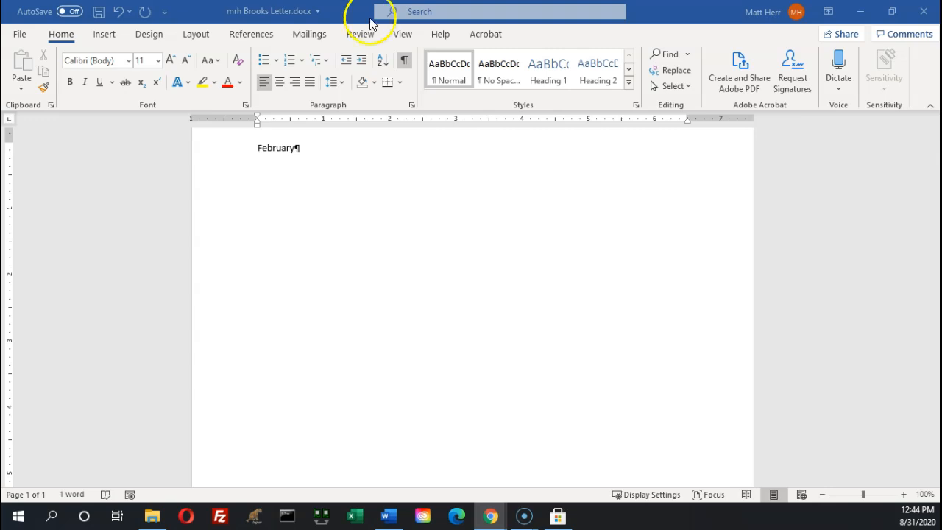
pyautogui.click(347, 152)
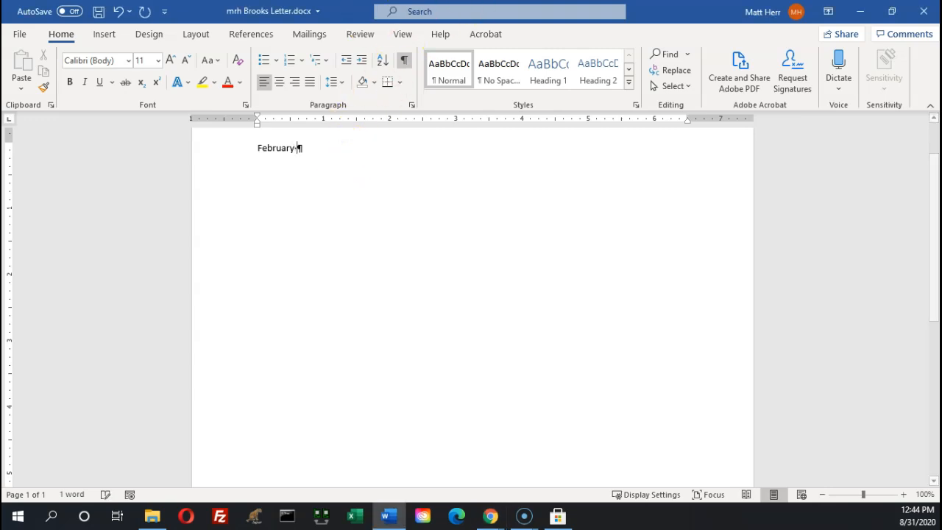
pyautogui.write('2')
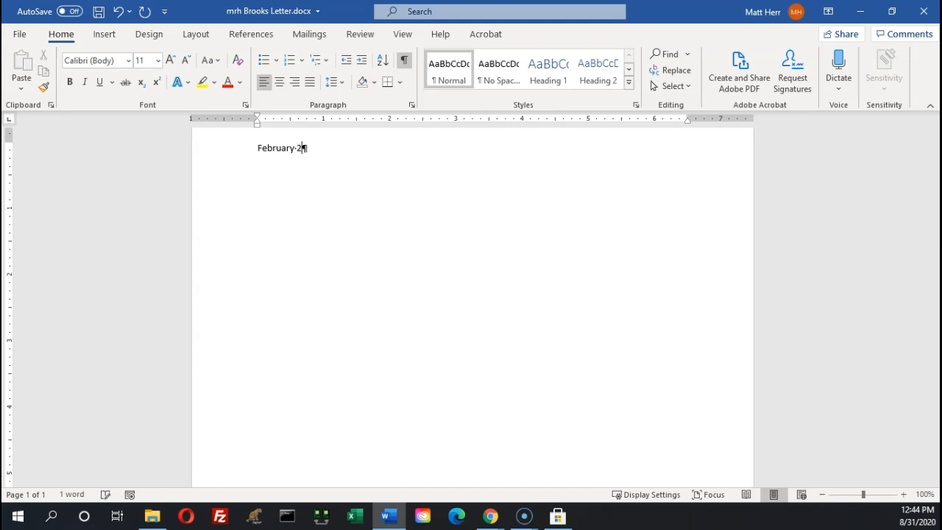
pyautogui.write('0, 2017')
pyautogui.press('Return')
pyautogui.press('Return')
pyautogui.hotkey('alt', 'Tab')
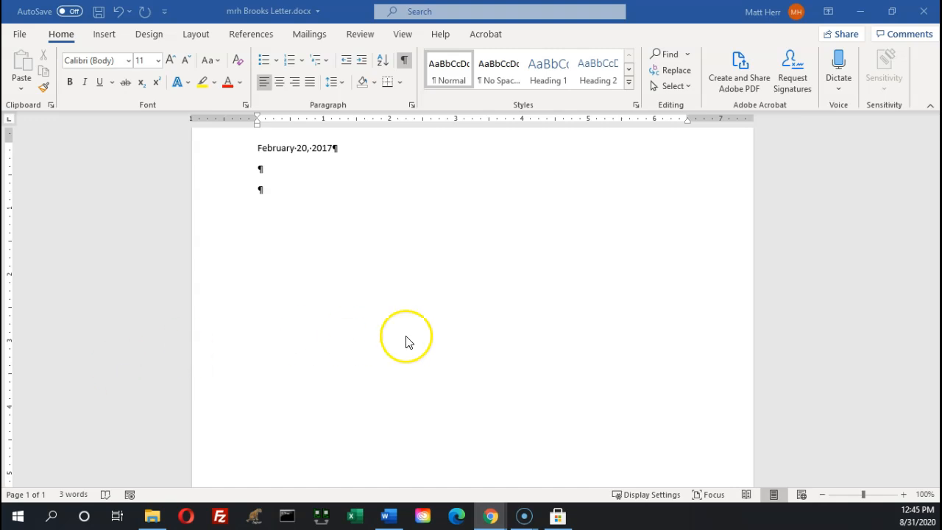
# Type the recipient's name, street address, and city/state/ZIP on three lines below the date, ending with a blank line
pyautogui.click(287, 195)
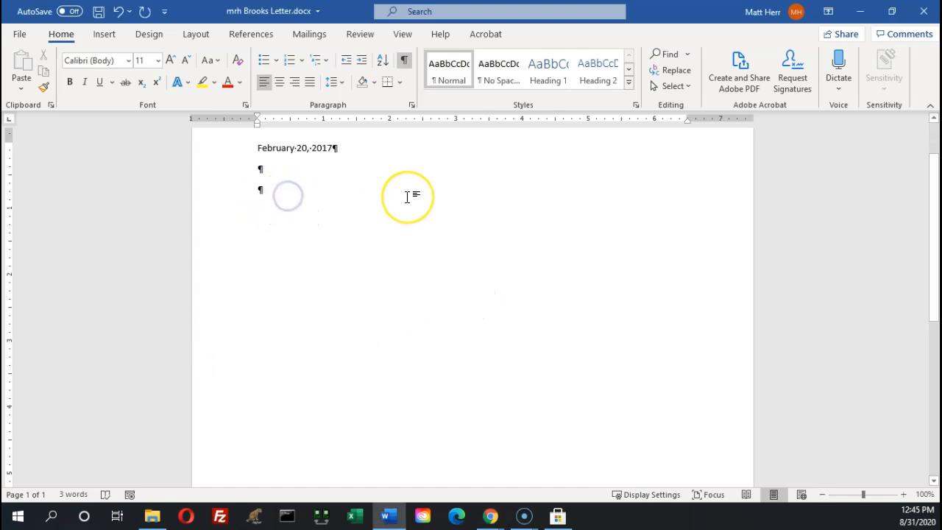
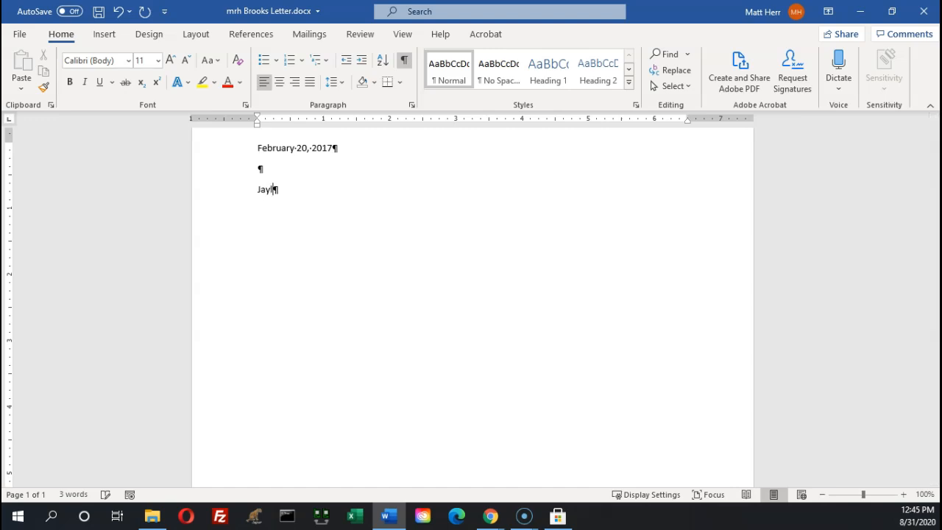
pyautogui.press('Return')
pyautogui.press('Return')
pyautogui.write('Wilmington, ')
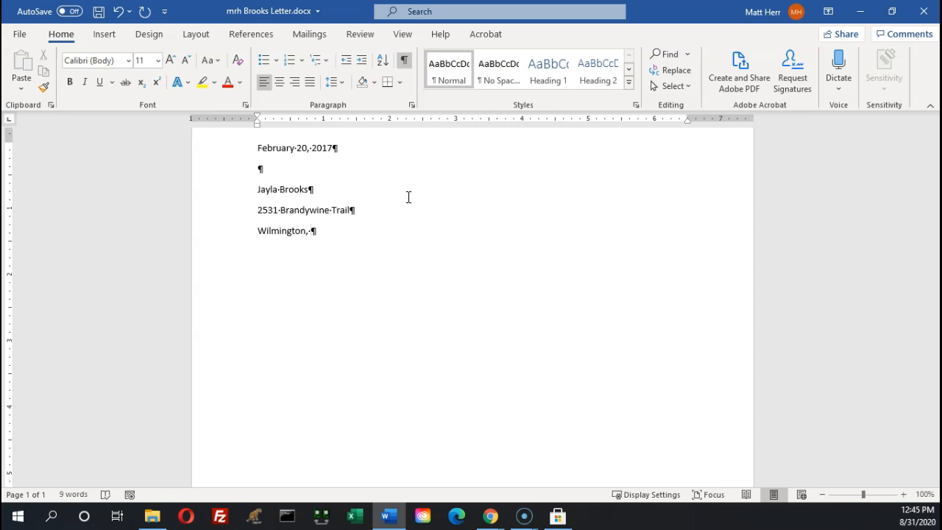
pyautogui.write('DE 19')
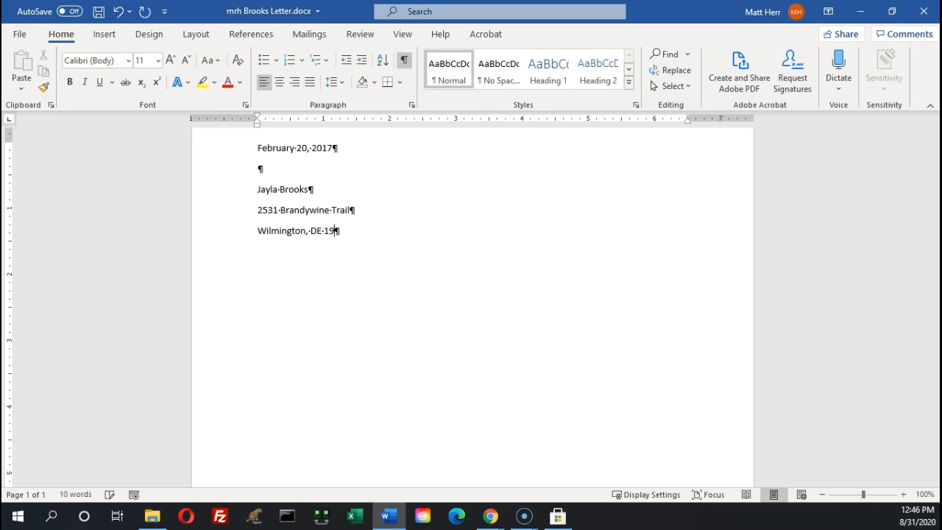
pyautogui.write('802')
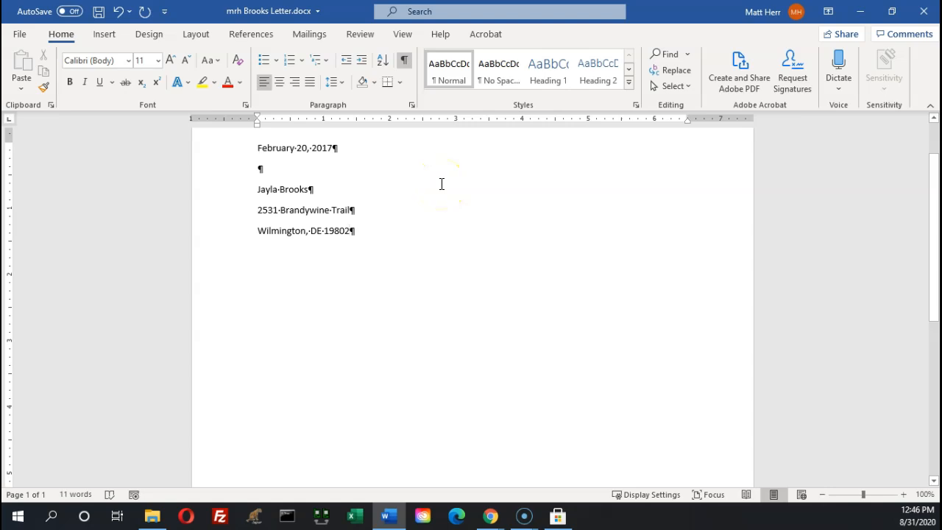
pyautogui.press('Return')
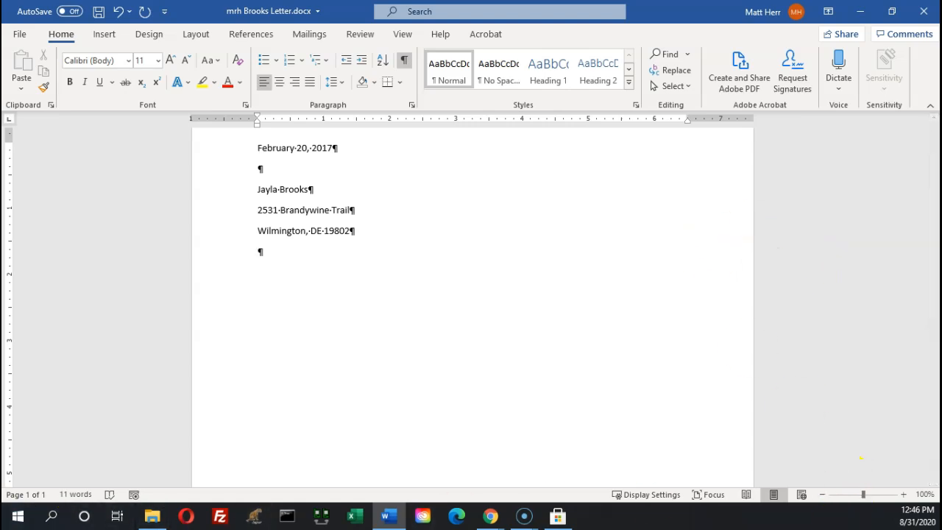
# Check the textbook, then move its window aside to reveal the Brooks letter
pyautogui.moveTo(0, 37); pyautogui.dragTo(582, 58)
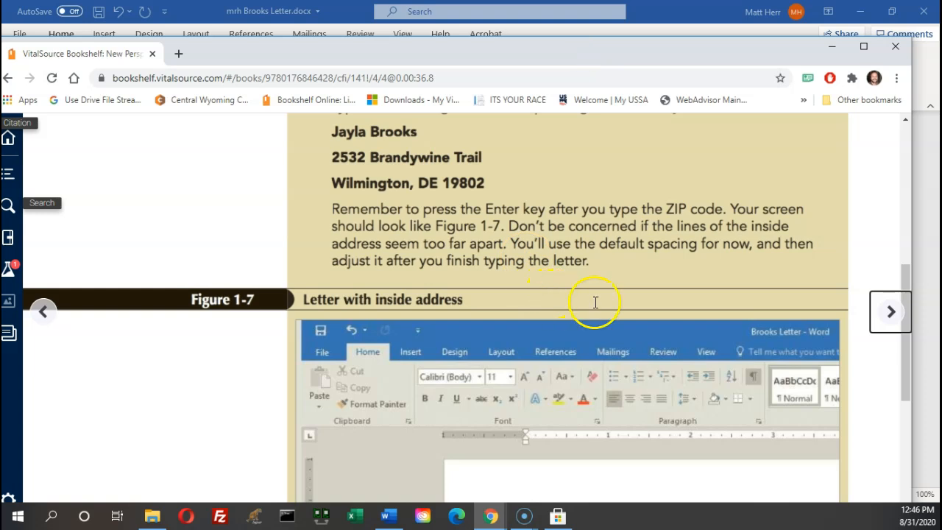
pyautogui.scroll(-5, 600, 297)
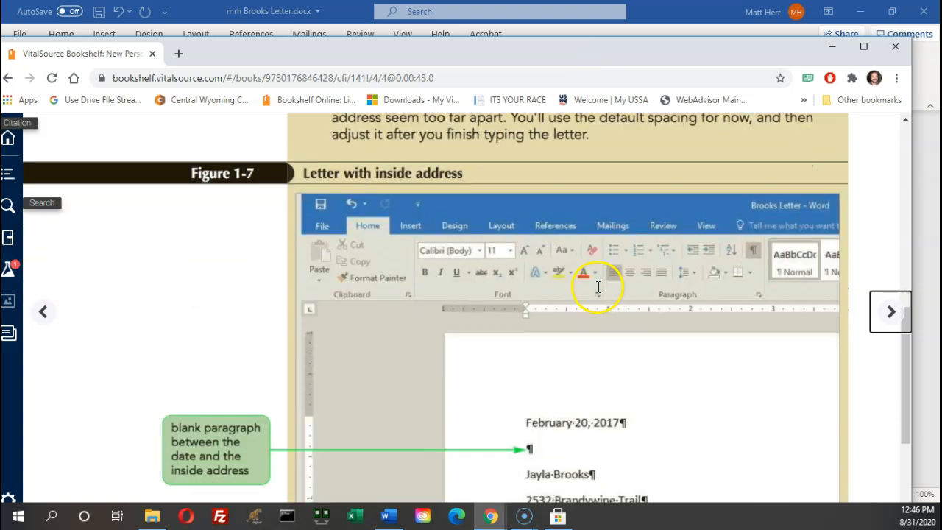
pyautogui.scroll(-5, 598, 287)
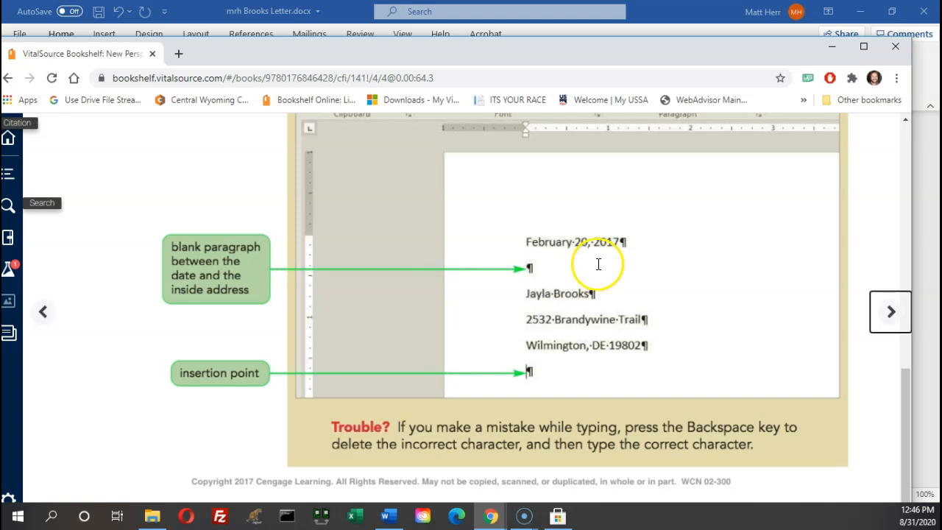
pyautogui.moveTo(637, 54); pyautogui.dragTo(0, 69)
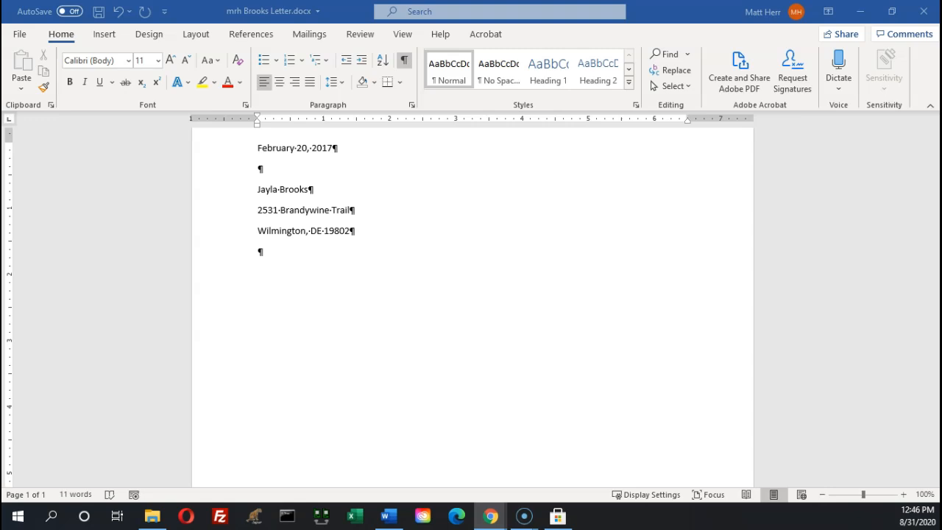
# Add the salutation 'Dear' with the recipient's first name and a colon, then start a new paragraph
pyautogui.click(294, 242)
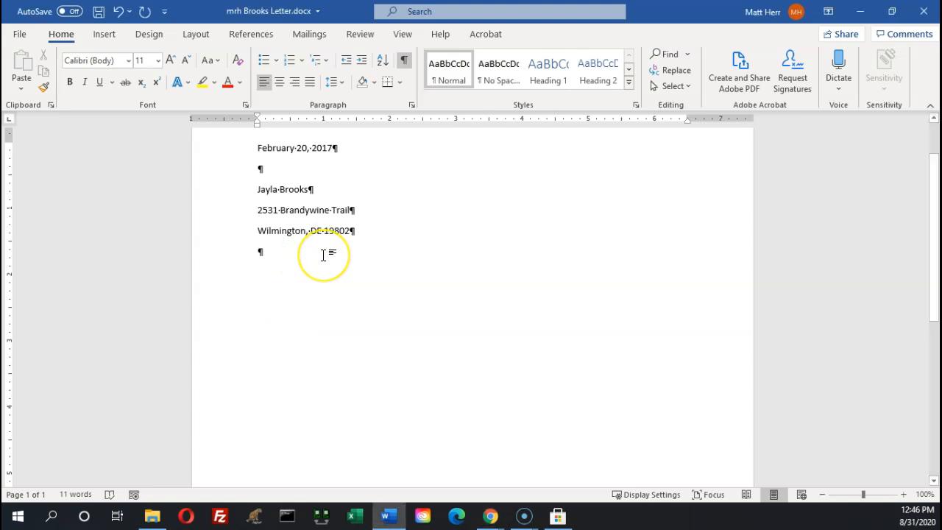
pyautogui.write('Dear Jayla')
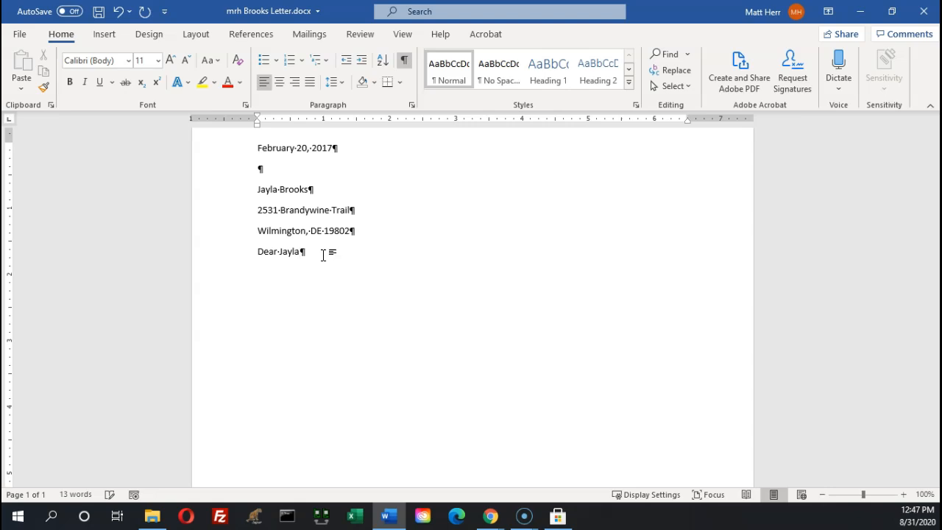
pyautogui.write(':')
pyautogui.press('Return')
# Type 'Enclosed you will find my appraisal of your jazz and classical collection.'
pyautogui.write('E')
pyautogui.press('BackSpace')
pyautogui.write('Ecnlos')
pyautogui.press('BackSpace')
pyautogui.press('BackSpace')
pyautogui.press('BackSpace')
pyautogui.press('BackSpace')
pyautogui.press('BackSpace')
pyautogui.write('nclosed you will')
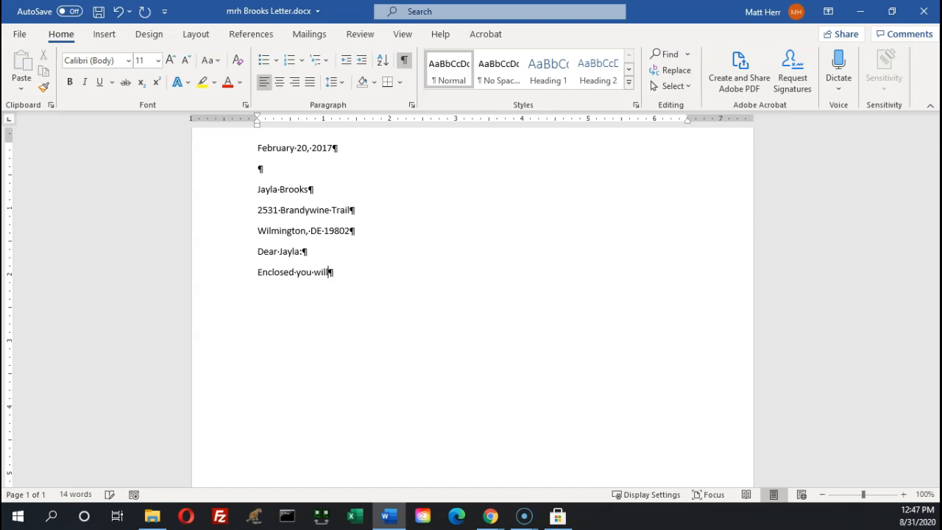
pyautogui.write(' find my apprai')
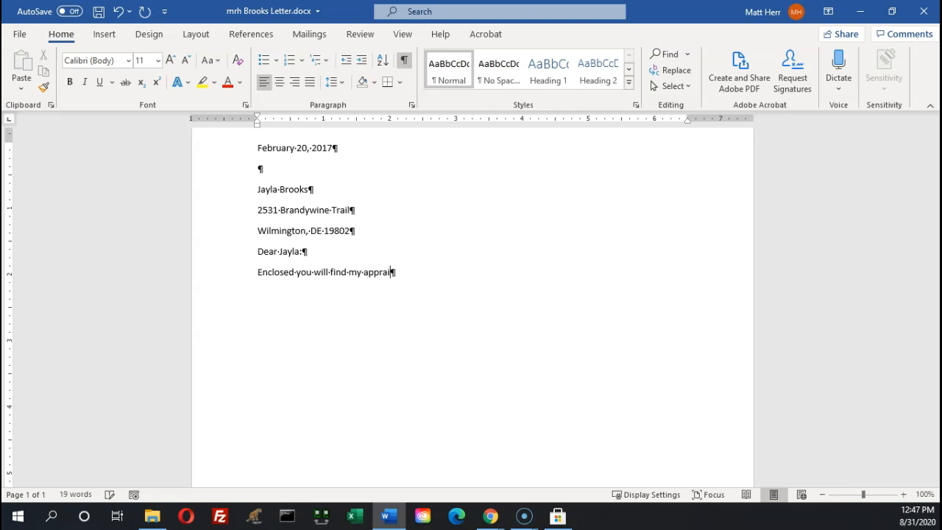
pyautogui.write('sal of your jazz and cla')
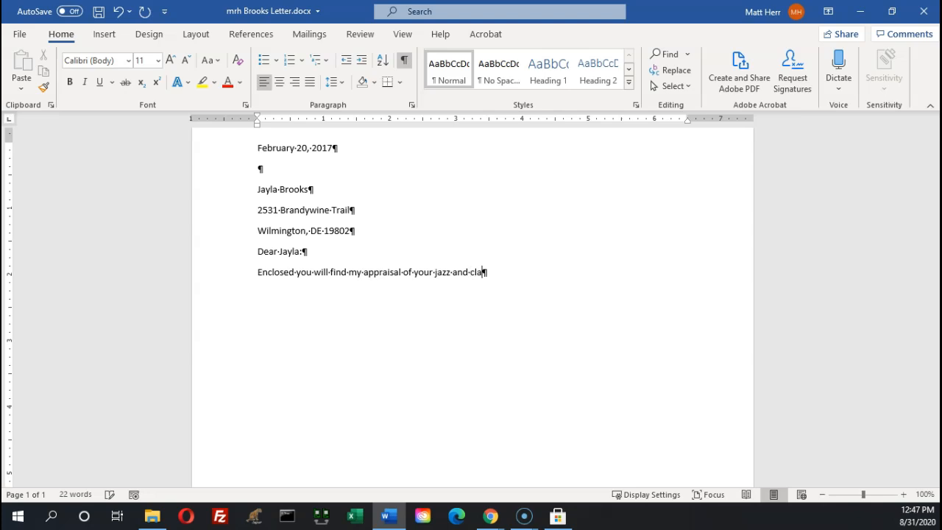
pyautogui.write('ssical ')
pyautogui.write('collection')
pyautogui.write('.')
# Add 'I've included a price for each album, as well as a bid for the complete collection.'
pyautogui.write("I've incl")
pyautogui.write('dued')
pyautogui.press('BackSpace')
pyautogui.press('BackSpace')
pyautogui.press('BackSpace')
pyautogui.press('BackSpace')
pyautogui.write('ude')
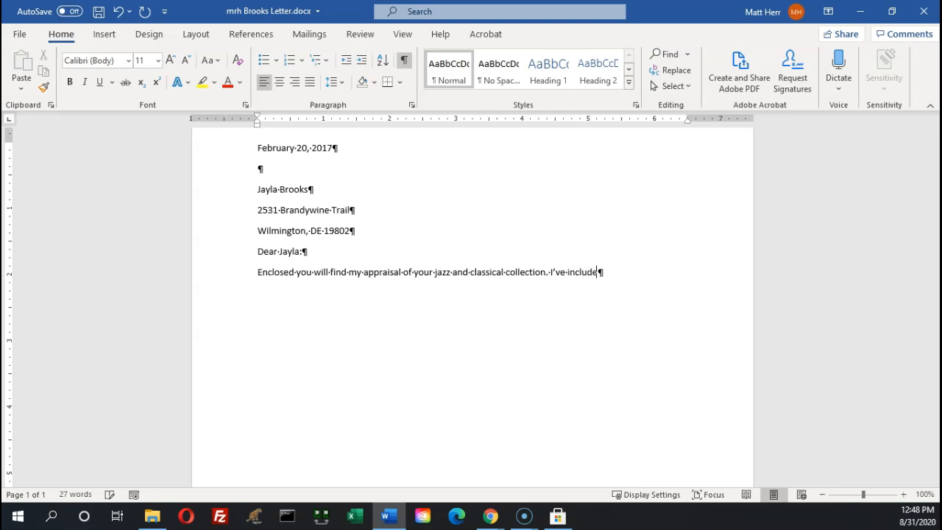
pyautogui.write('d a price for each alb')
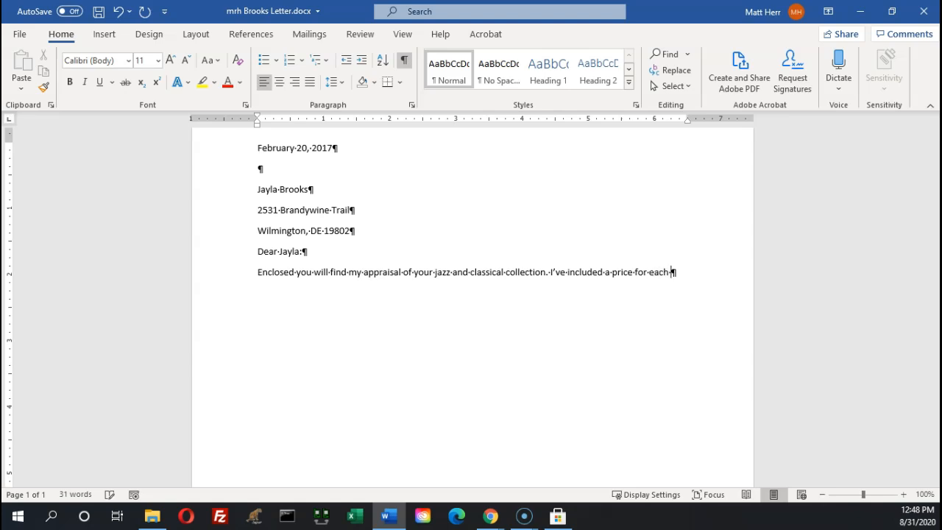
pyautogui.press('BackSpace')
pyautogui.write('b')
pyautogui.press('BackSpace')
pyautogui.write('bum, as well')
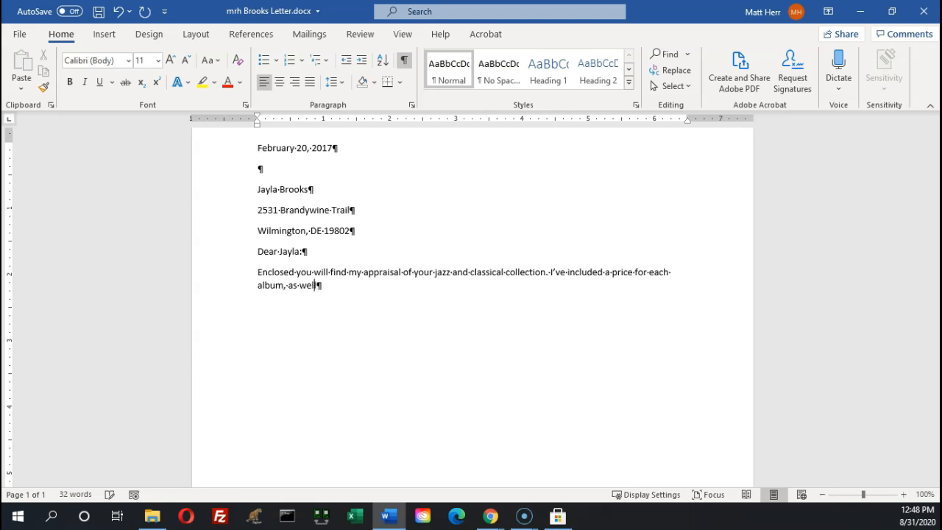
pyautogui.write(' sa a bid for the com')
pyautogui.press('BackSpace')
pyautogui.press('BackSpace')
pyautogui.press('BackSpace')
pyautogui.press('BackSpace')
pyautogui.press('BackSpace')
pyautogui.press('BackSpace')
pyautogui.press('BackSpace')
pyautogui.press('BackSpace')
pyautogui.press('BackSpace')
pyautogui.press('BackSpace')
pyautogui.press('BackSpace')
pyautogui.press('BackSpace')
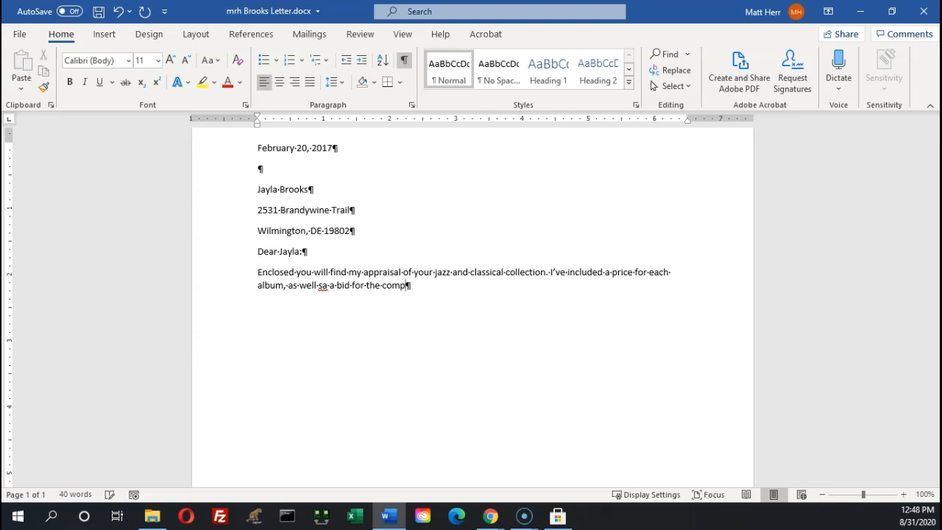
pyautogui.press('BackSpace')
pyautogui.press('BackSpace')
pyautogui.press('BackSpace')
pyautogui.press('BackSpace')
pyautogui.press('BackSpace')
pyautogui.press('BackSpace')
pyautogui.press('BackSpace')
pyautogui.press('BackSpace')
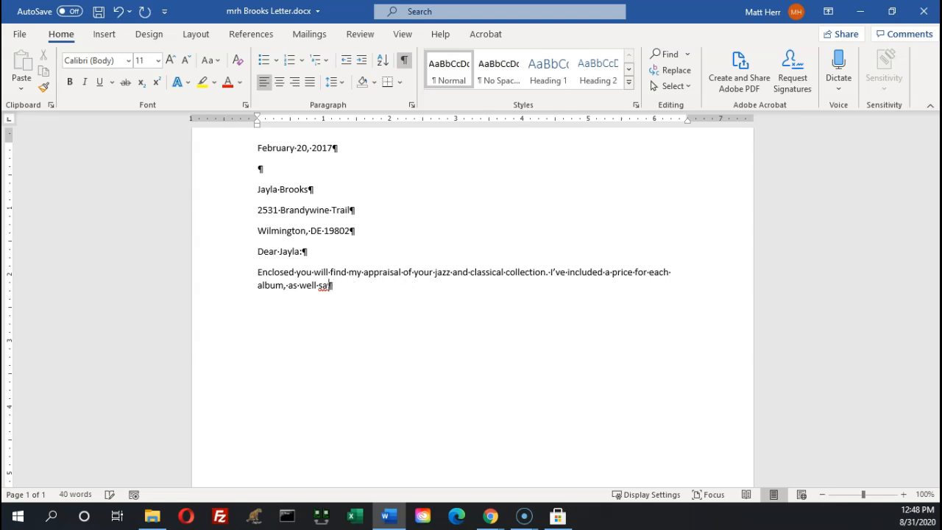
pyautogui.write('as a bid for the comp')
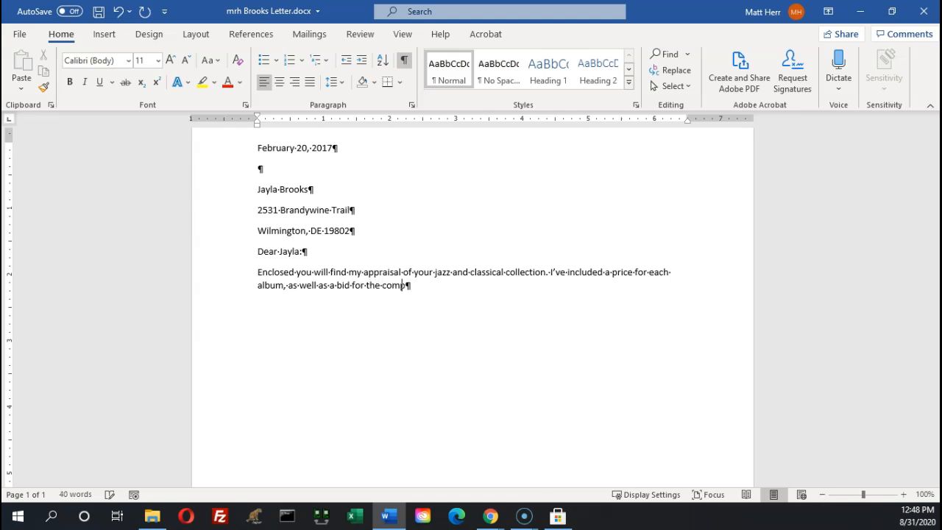
pyautogui.write('lete collection.')
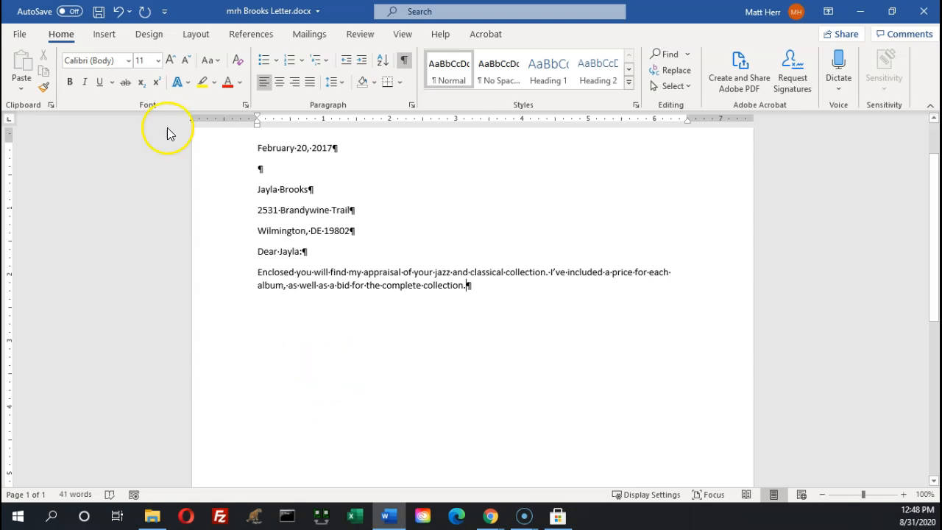
# Save the letter from the Quick Access Toolbar, then return to it after checking the textbook
pyautogui.click(99, 12)
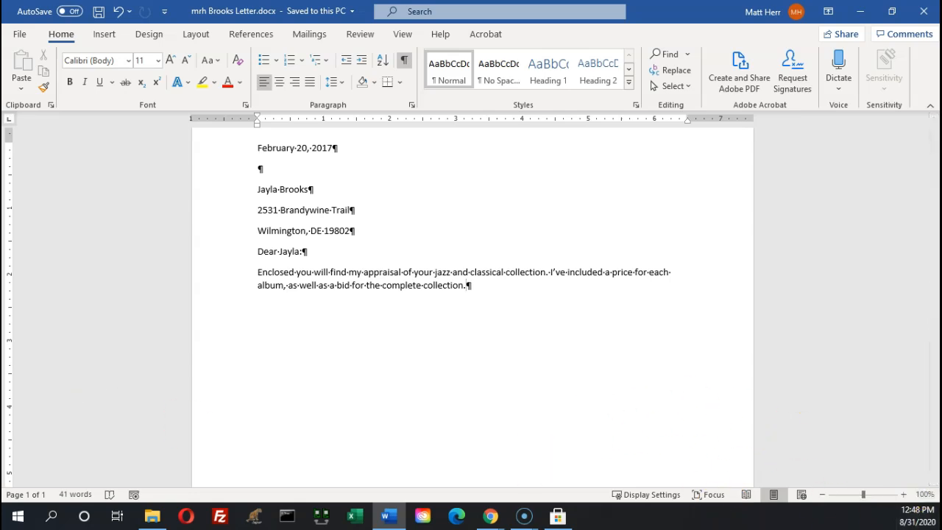
pyautogui.hotkey('alt', 'Tab')
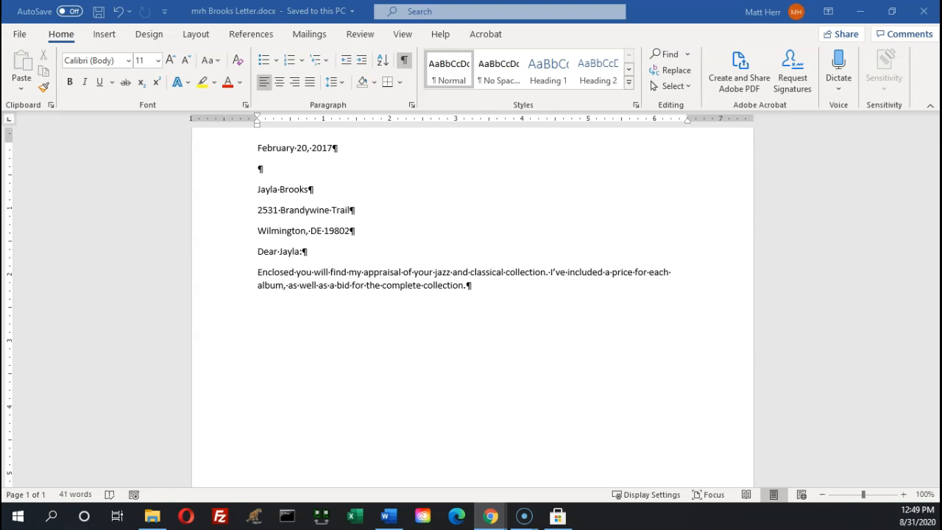
pyautogui.click(505, 293)
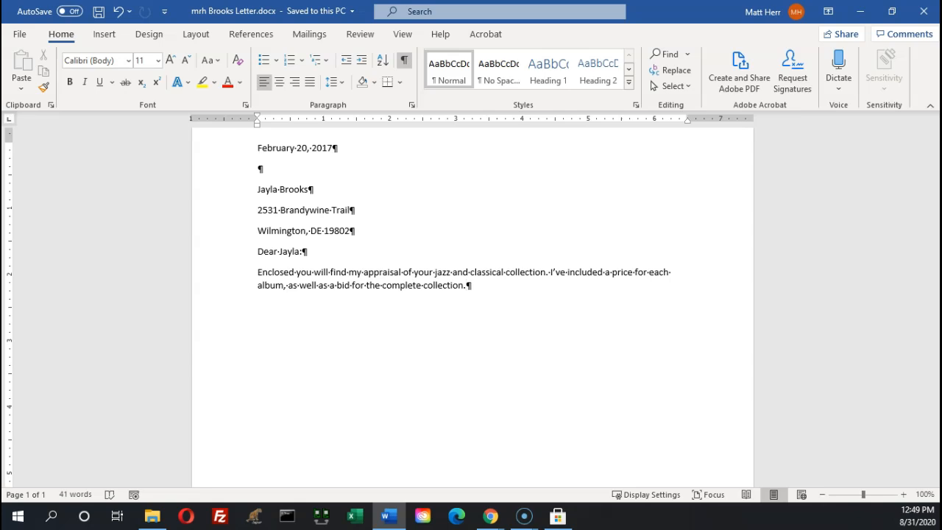
# Add 'If you have any questions, you can contact me at' with the contact e-mail address, then a new paragraph
pyautogui.click(530, 303)
pyautogui.write('If you have any qeustion')
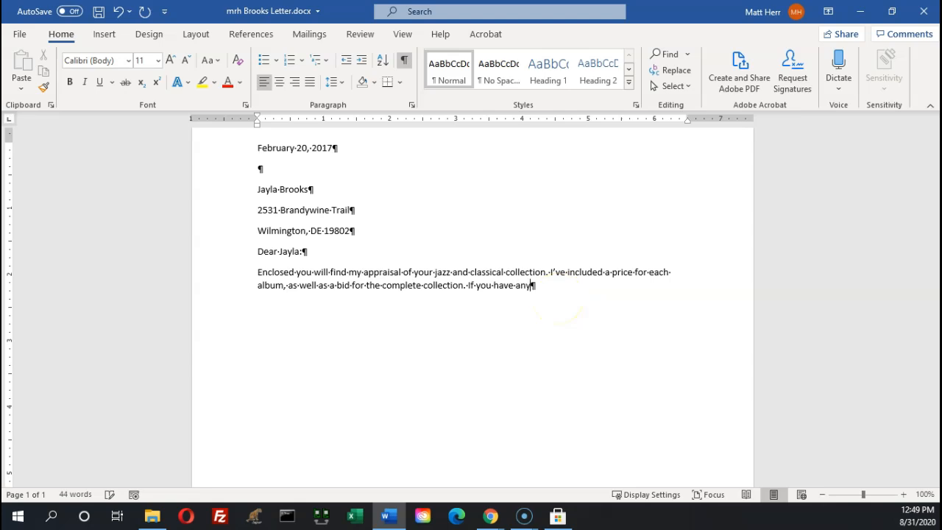
pyautogui.press('BackSpace')
pyautogui.press('BackSpace')
pyautogui.press('BackSpace')
pyautogui.press('BackSpace')
pyautogui.press('BackSpace')
pyautogui.press('BackSpace')
pyautogui.press('BackSpace')
pyautogui.write('uestions')
pyautogui.press('BackSpace')
pyautogui.write(', you can c')
pyautogui.write('ontact me at ')
pyautogui.write('.')
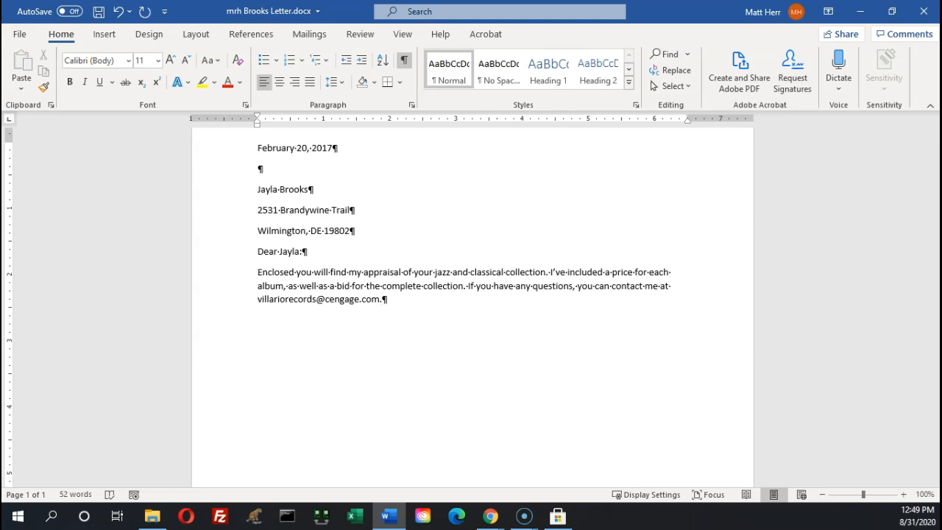
pyautogui.press('Return')
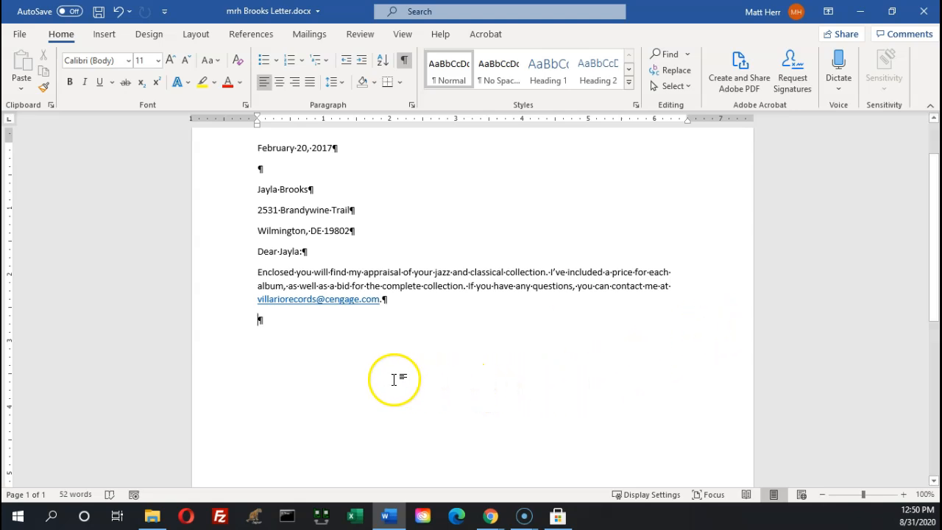
# Remove the hyperlink from the e-mail address so it shows as plain text
pyautogui.click(309, 300)
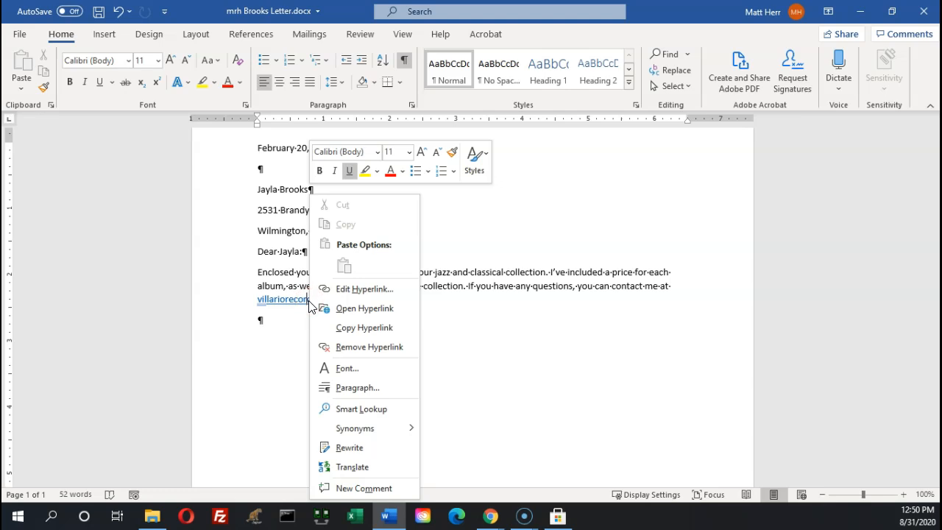
pyautogui.click(357, 348)
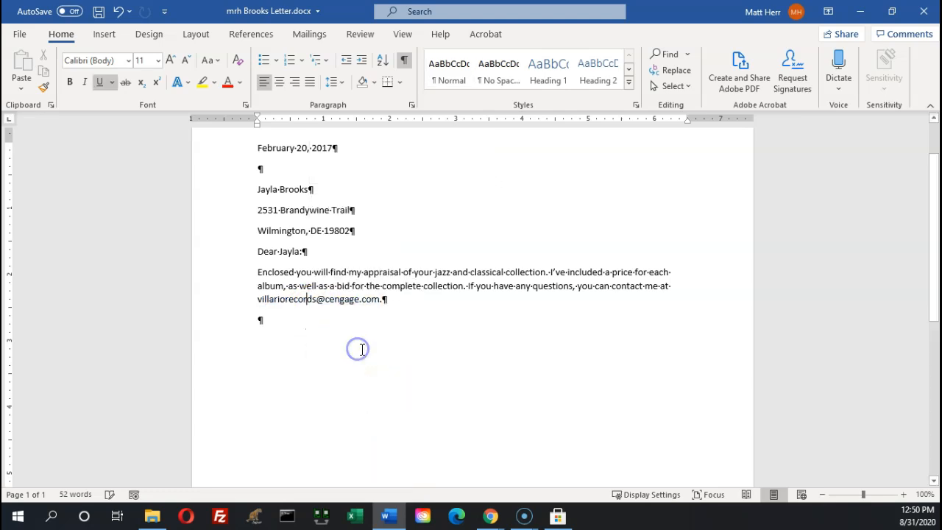
pyautogui.click(306, 328)
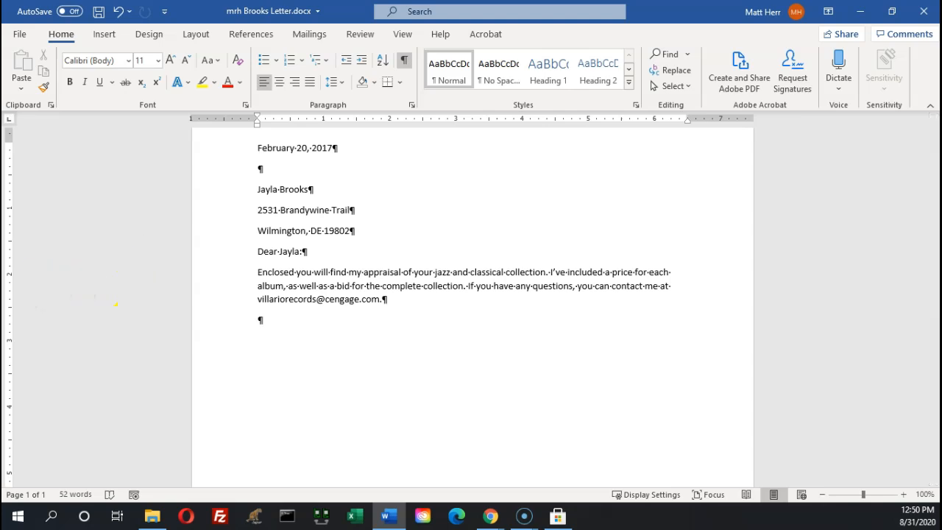
pyautogui.hotkey('alt', 'Tab')
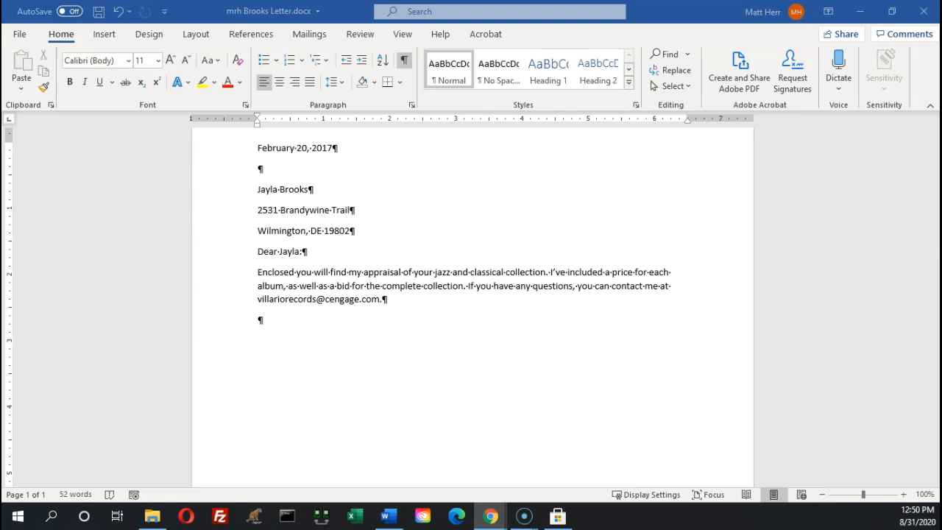
pyautogui.moveTo(2, 121); pyautogui.dragTo(661, 3)
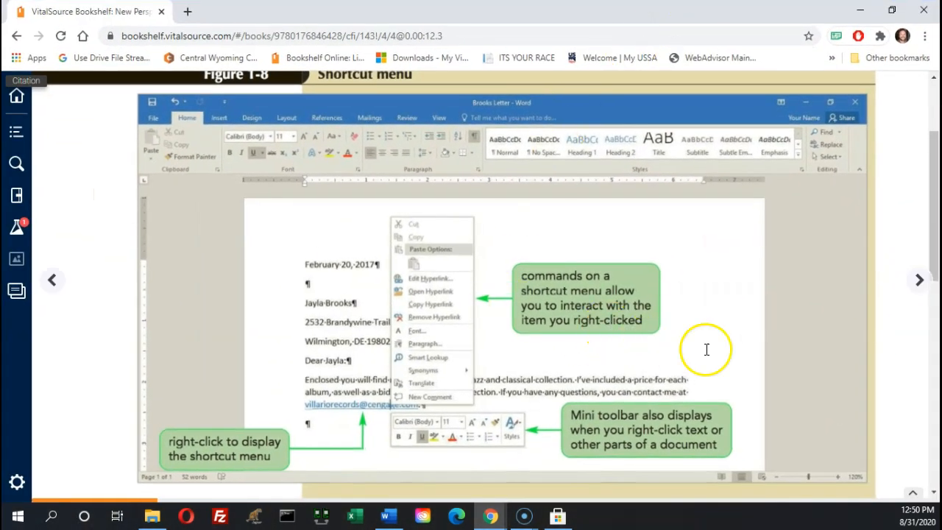
pyautogui.moveTo(934, 219); pyautogui.dragTo(935, 250)
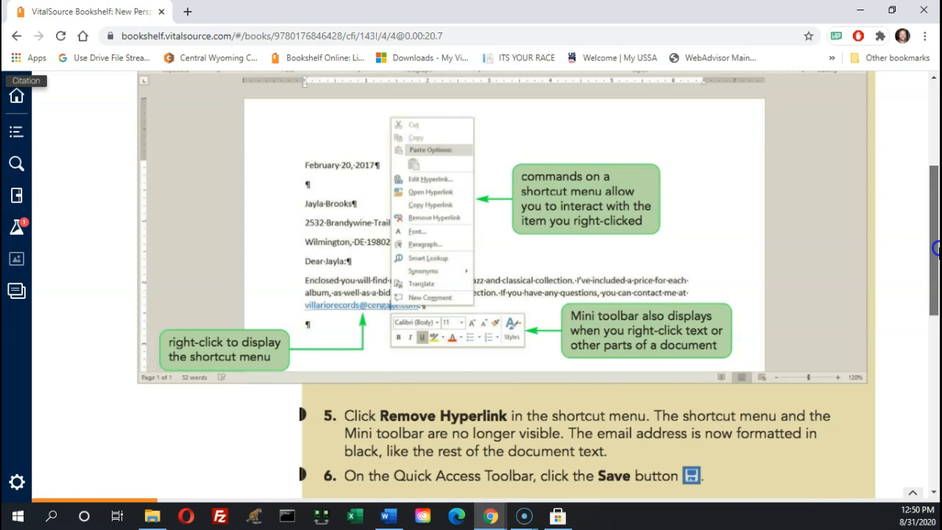
pyautogui.moveTo(938, 249); pyautogui.dragTo(935, 278)
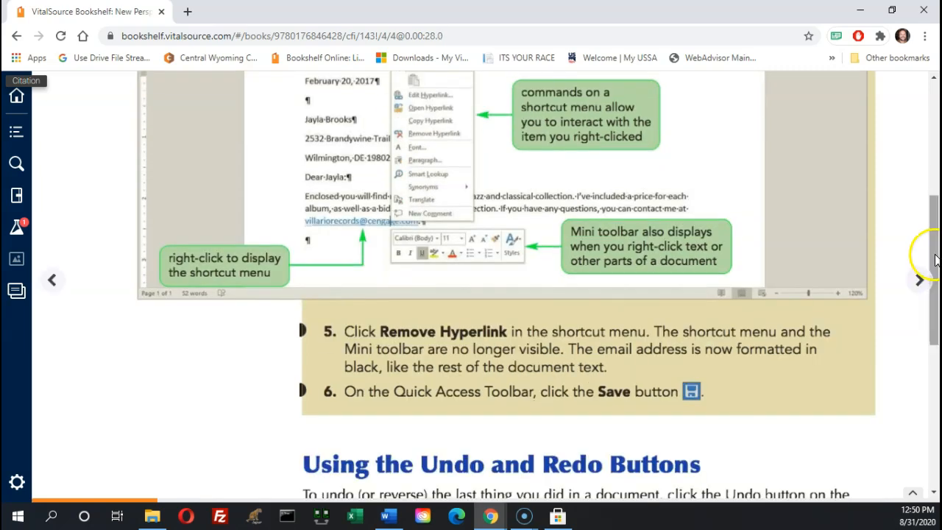
pyautogui.moveTo(748, 14); pyautogui.dragTo(0, 155)
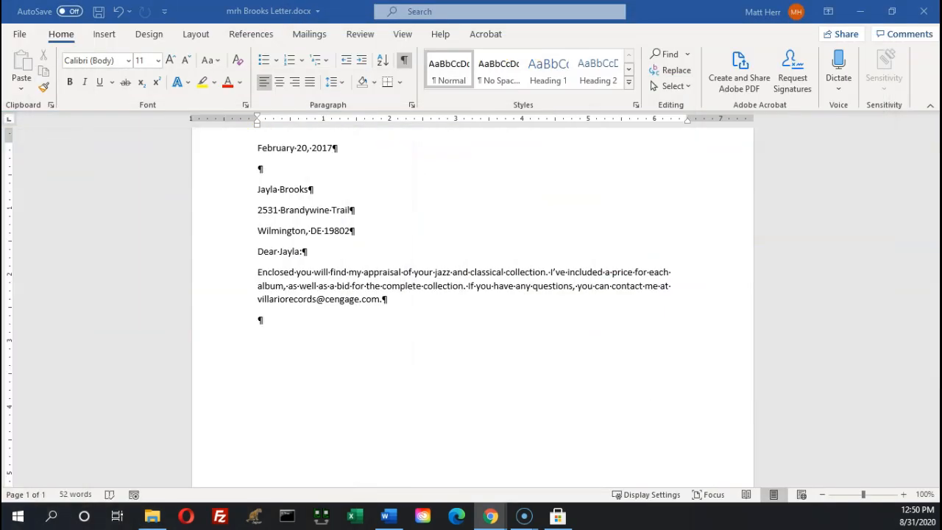
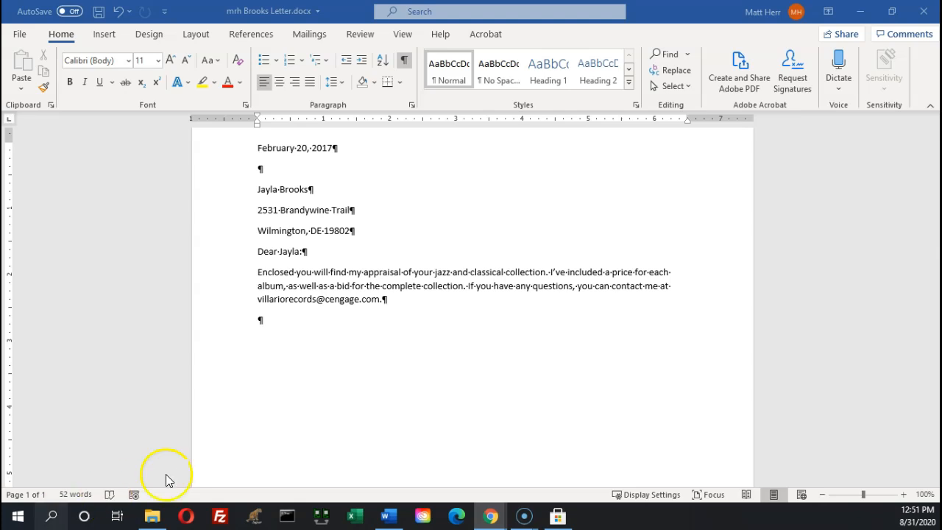
# Find the word 'complete' in the appraisal sentence, checking the textbook alongside the letter
pyautogui.click(379, 299)
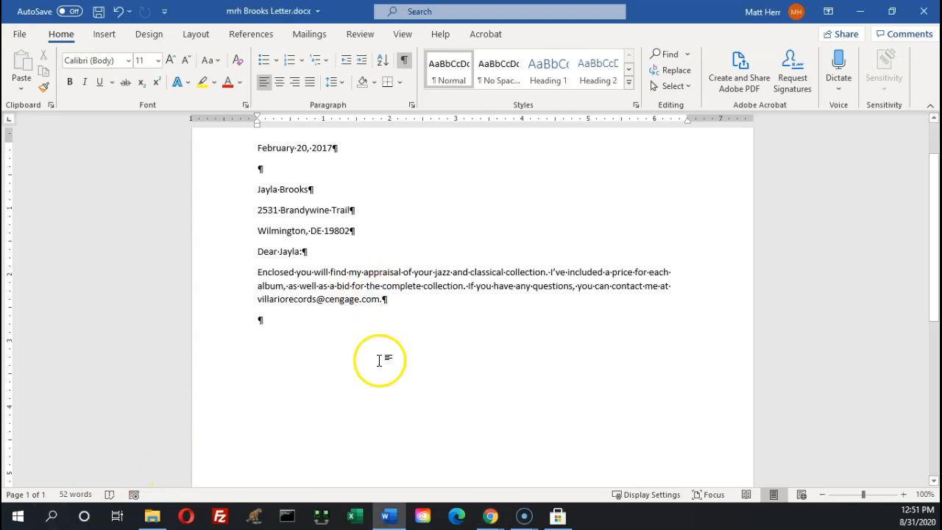
pyautogui.press('Up')
pyautogui.press('Up')
pyautogui.hotkey('ctrl', 'Right')
pyautogui.hotkey('ctrl', 'Right')
pyautogui.hotkey('ctrl', 'Right')
pyautogui.hotkey('ctrl', 'Right')
pyautogui.hotkey('ctrl', 'Right')
pyautogui.hotkey('ctrl', 'Left')
pyautogui.press('Left')
pyautogui.press('Left')
pyautogui.press('Left')
pyautogui.press('Left')
pyautogui.press('Left')
pyautogui.press('Left')
pyautogui.press('Left')
pyautogui.press('Left')
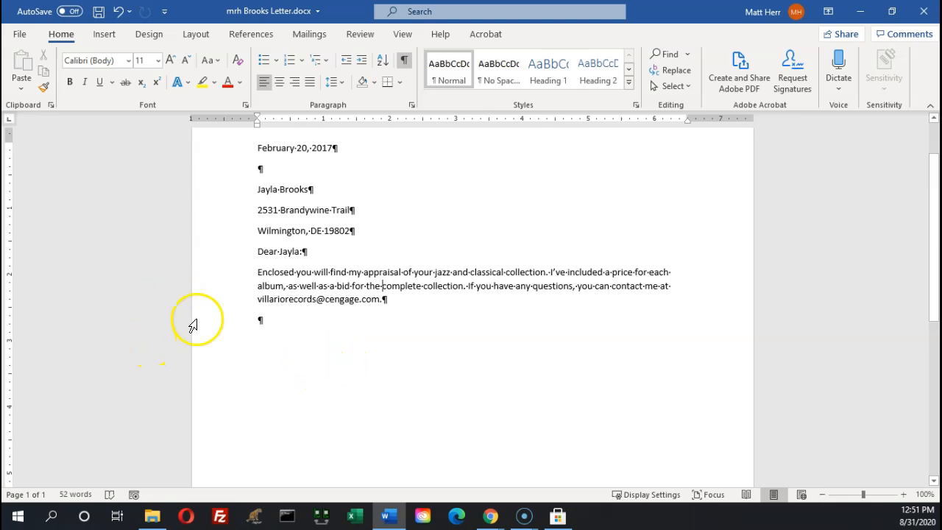
pyautogui.click(383, 286)
pyautogui.click(378, 324)
pyautogui.click(384, 289)
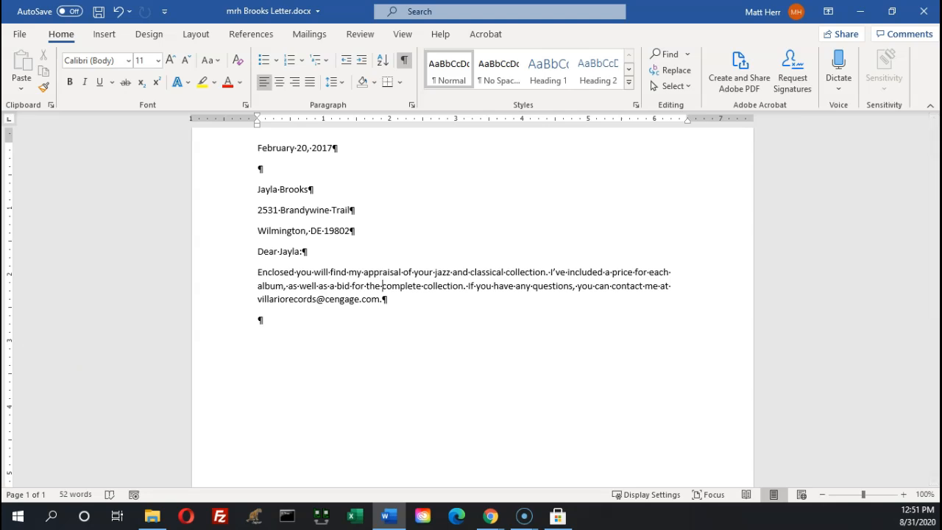
pyautogui.hotkey('alt', 'Tab')
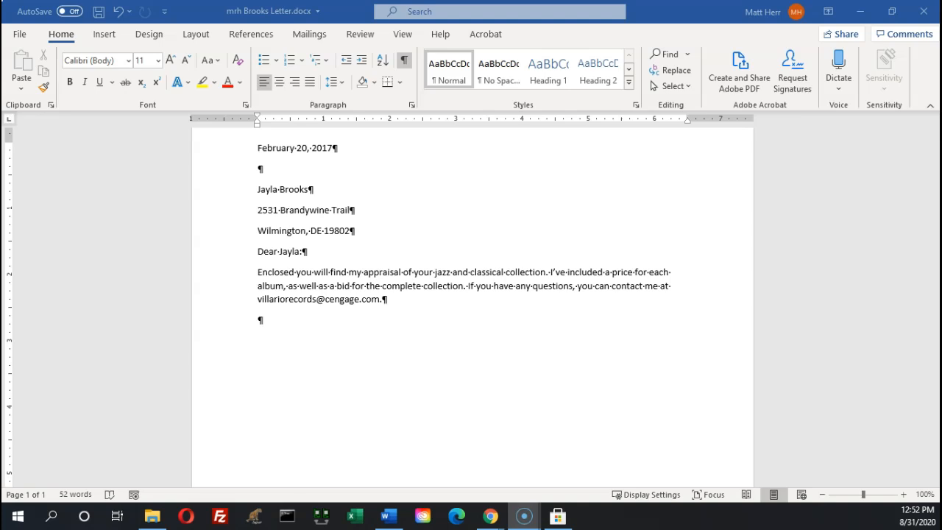
pyautogui.moveTo(1, 147); pyautogui.dragTo(410, 74)
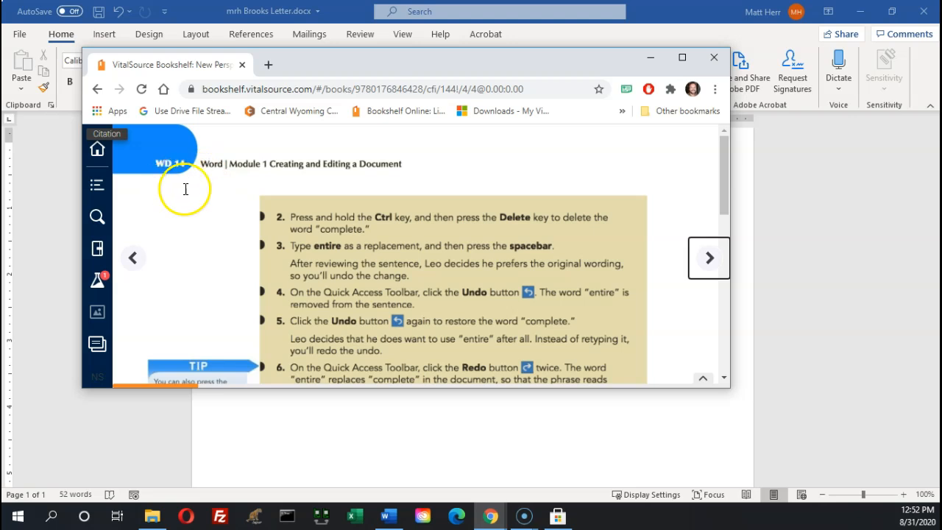
pyautogui.moveTo(495, 65); pyautogui.dragTo(0, 95)
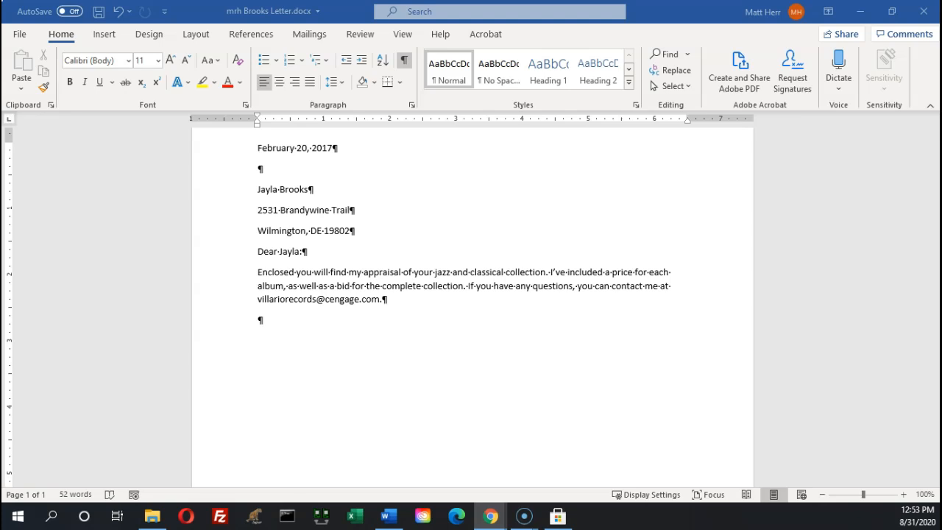
# Replace 'complete' with 'entire' so it reads 'a bid for the entire collection'
pyautogui.doubleClick(383, 288)
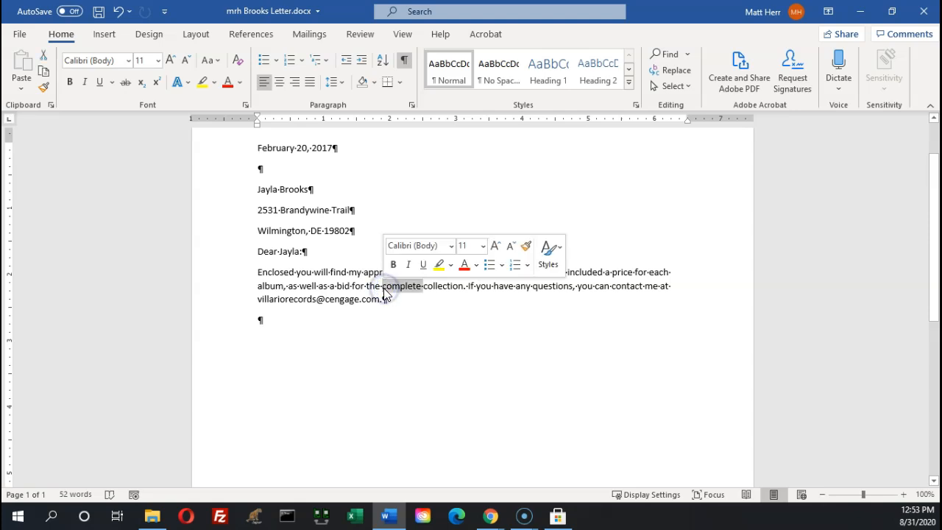
pyautogui.click(384, 291)
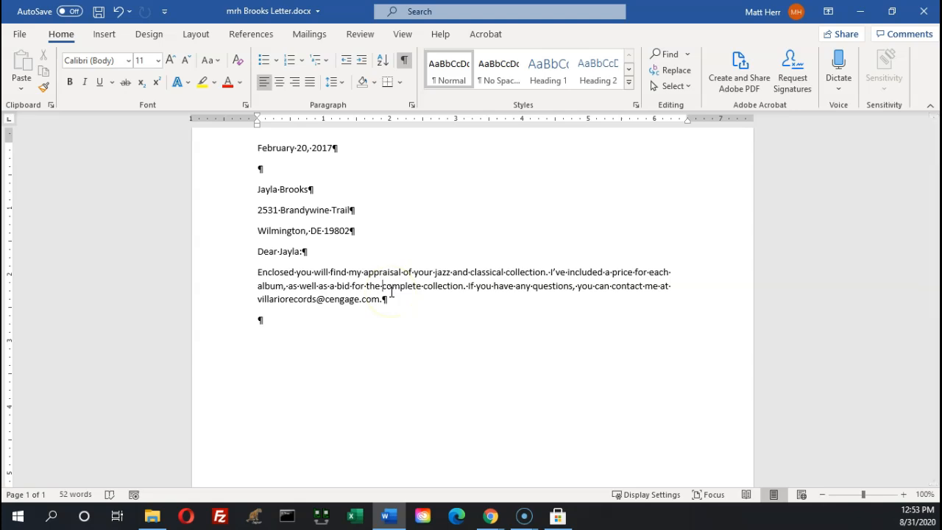
pyautogui.hotkey('ctrl', 'Delete')
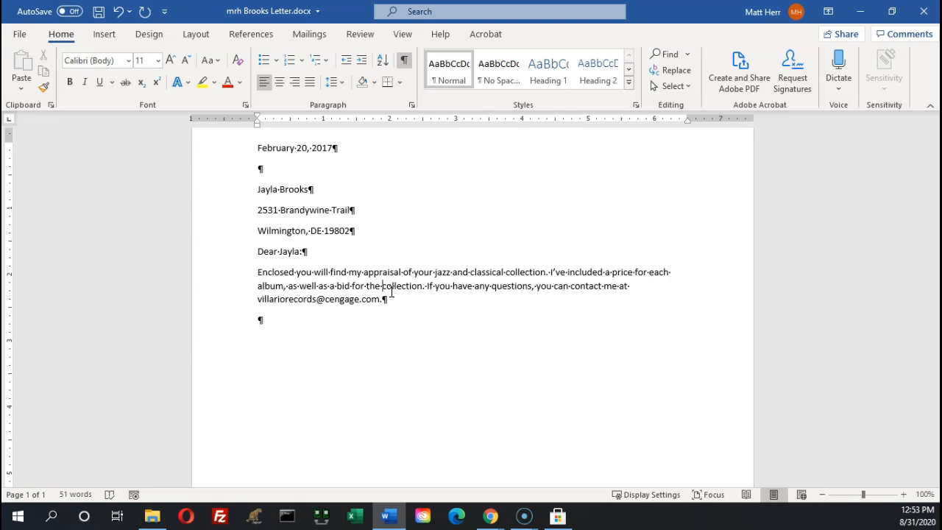
pyautogui.write('entire')
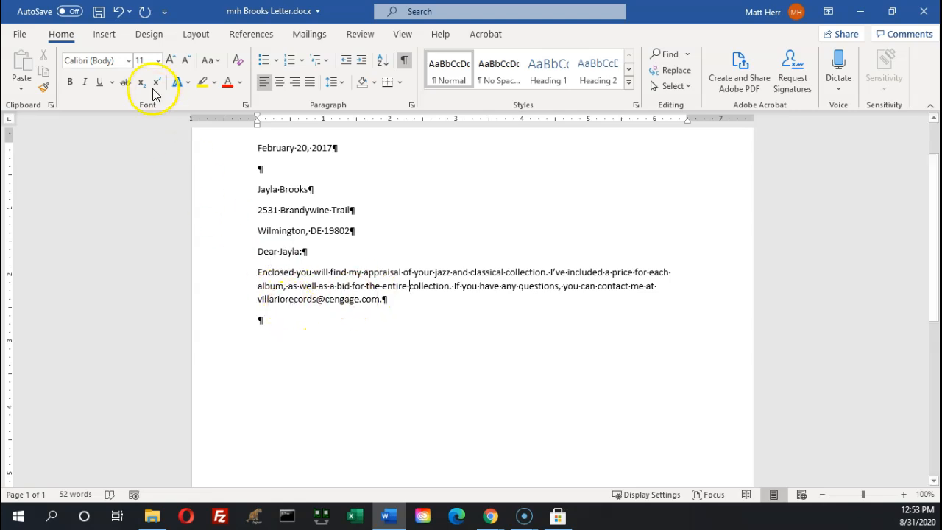
pyautogui.click(118, 13)
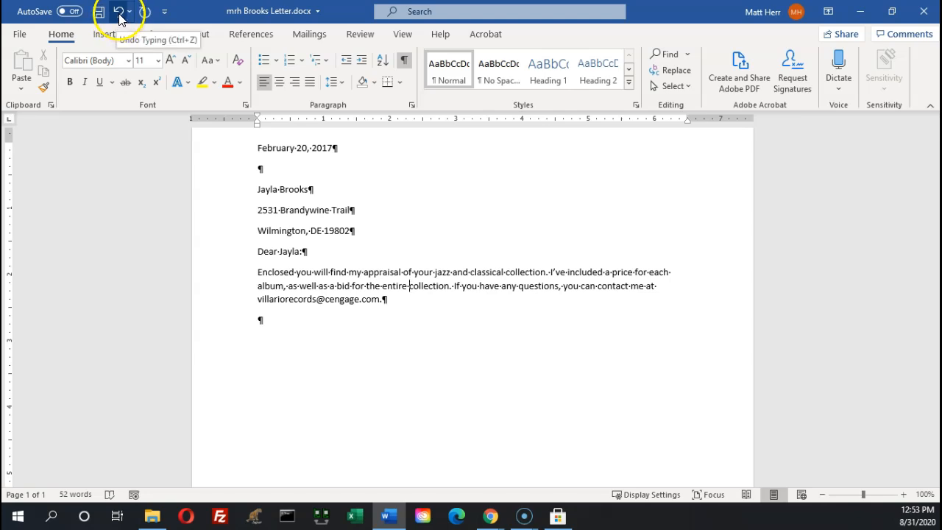
pyautogui.click(118, 13)
pyautogui.click(119, 13)
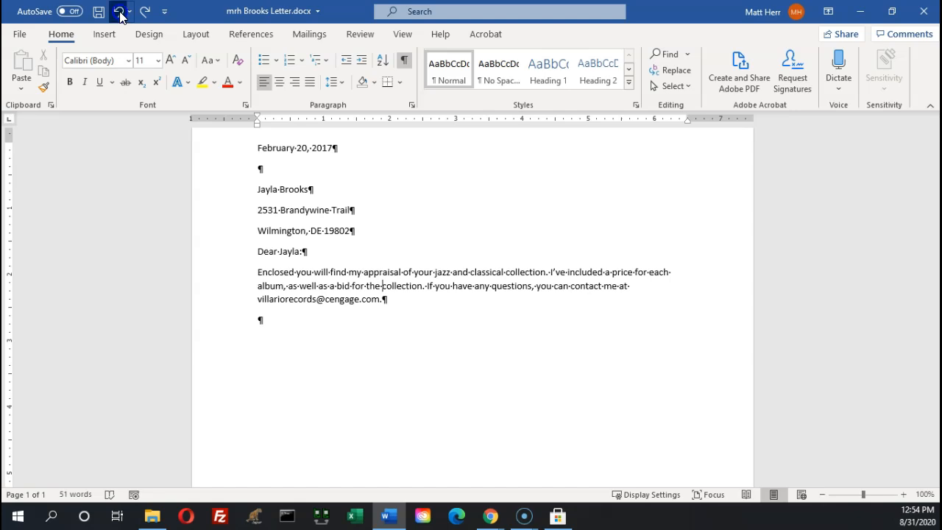
pyautogui.click(119, 14)
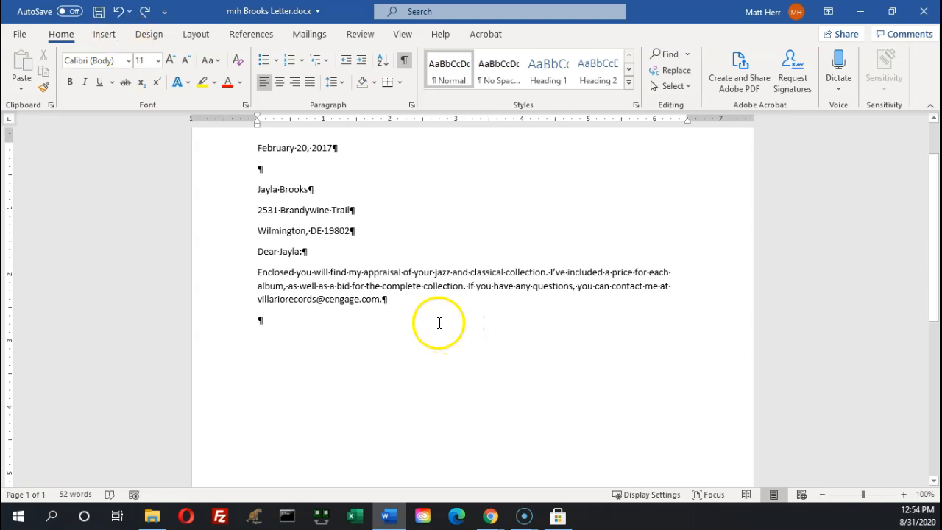
pyautogui.click(392, 288)
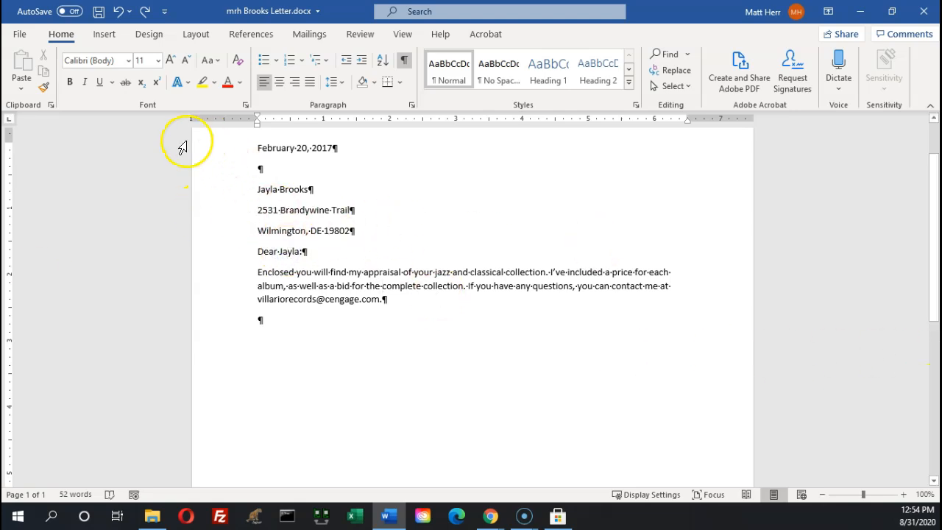
pyautogui.click(145, 12)
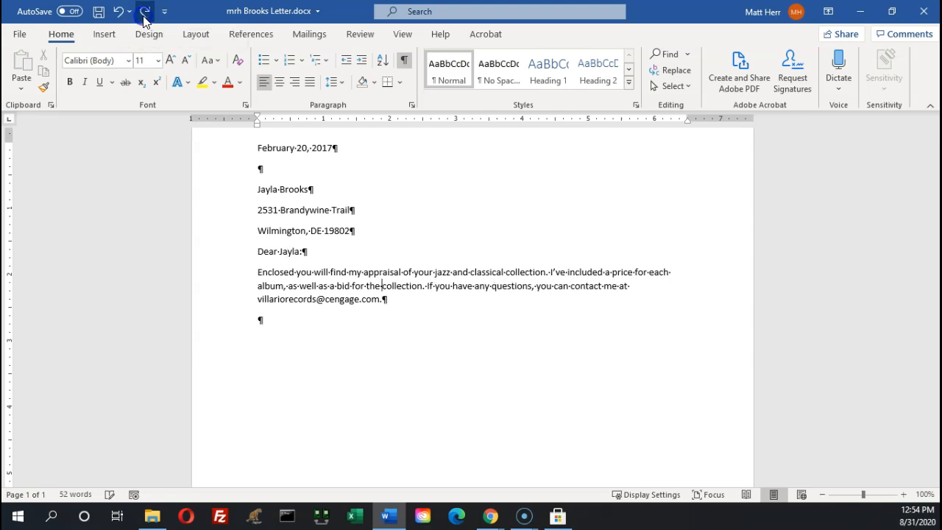
pyautogui.click(145, 11)
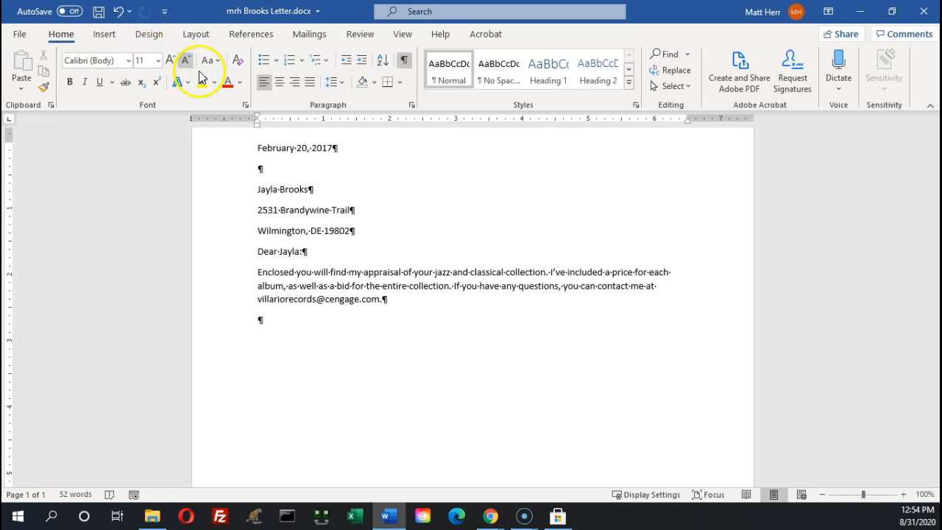
pyautogui.click(410, 288)
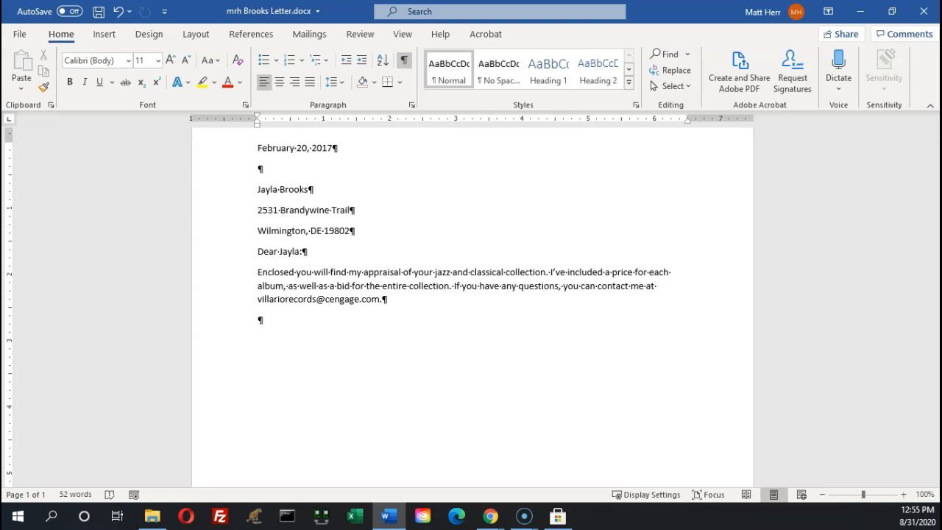
pyautogui.click(467, 225)
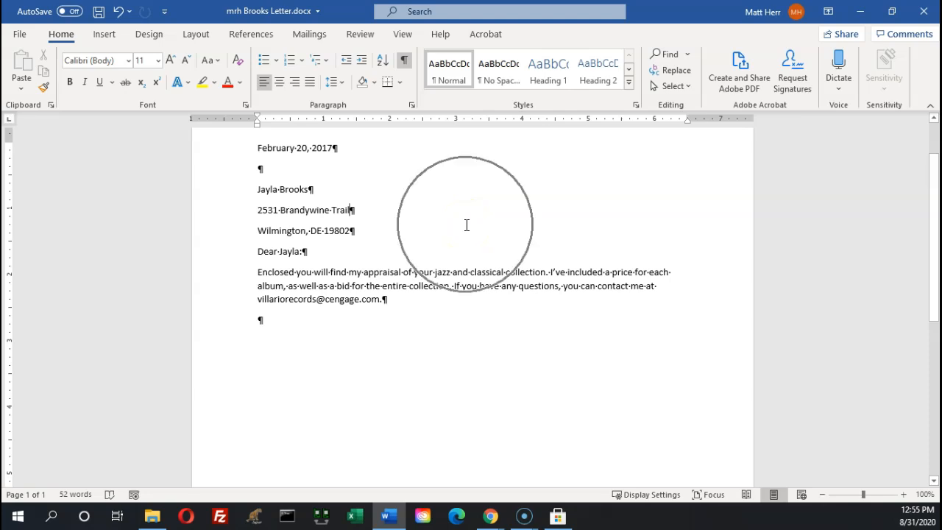
pyautogui.click(379, 361)
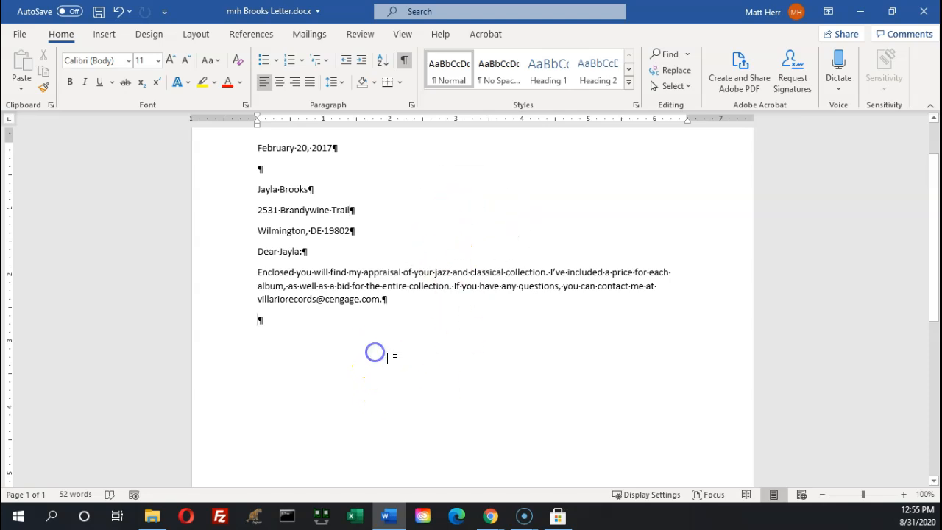
pyautogui.click(311, 332)
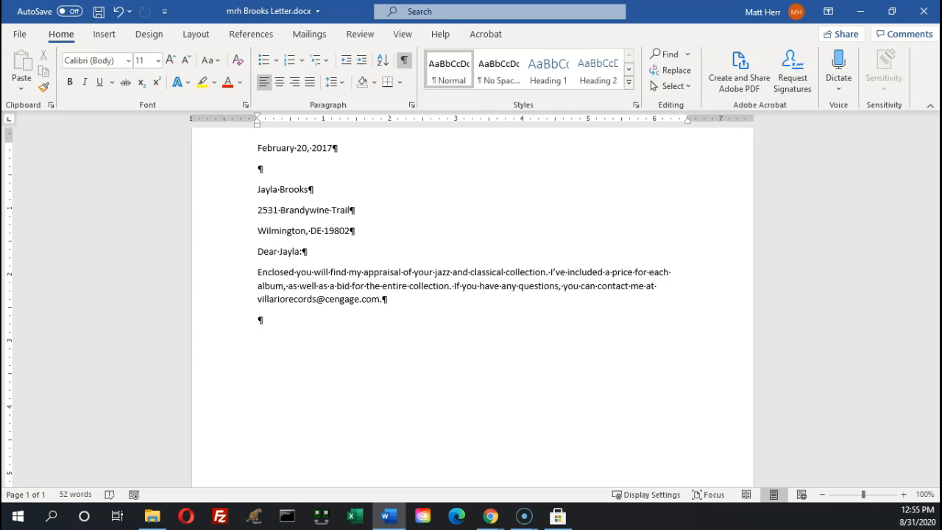
pyautogui.hotkey('alt', 'Tab')
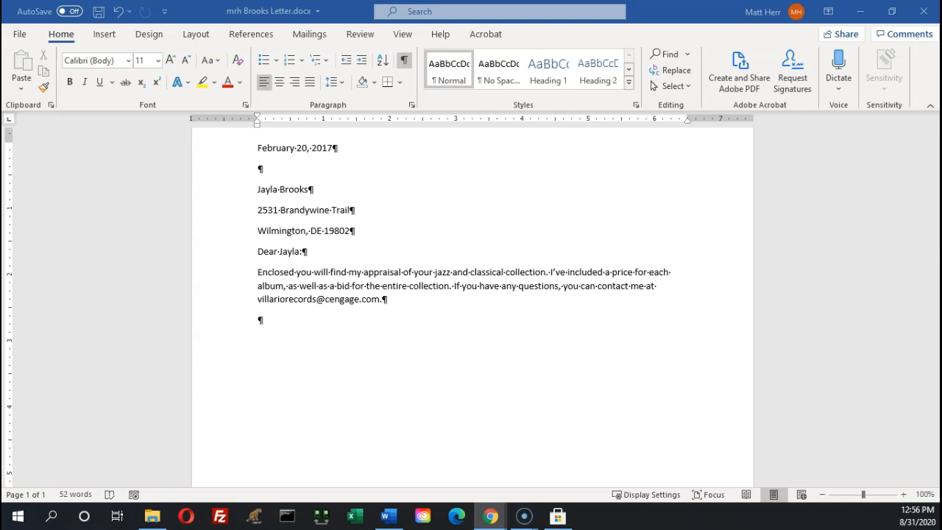
pyautogui.moveTo(2, 40); pyautogui.dragTo(594, 72)
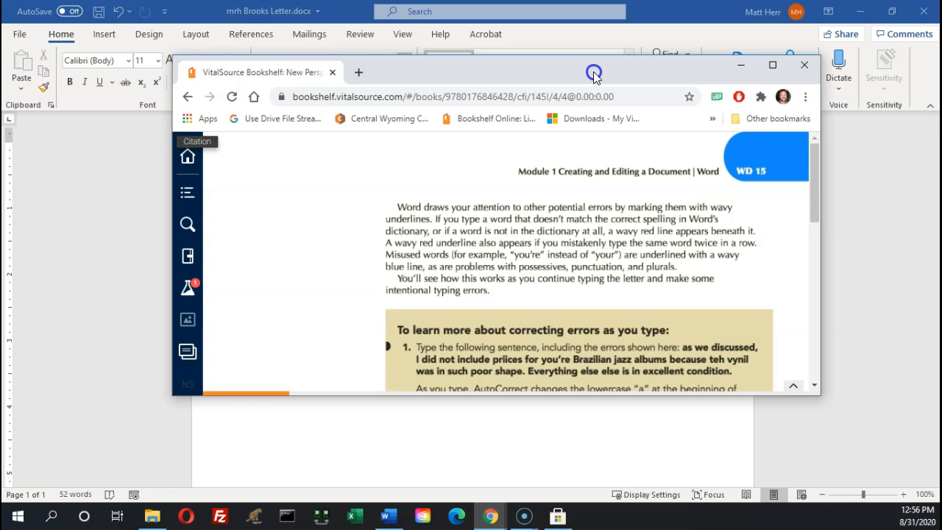
pyautogui.moveTo(594, 73); pyautogui.dragTo(0, 71)
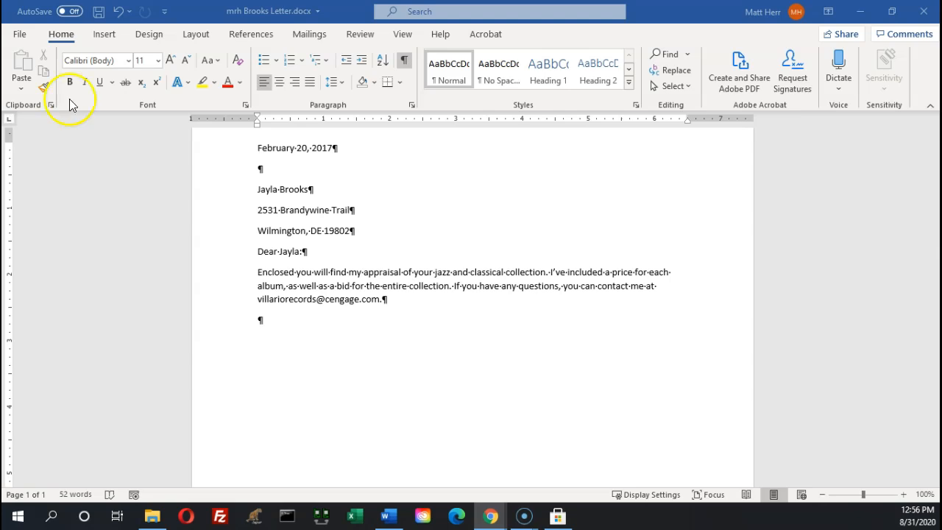
# Type the paragraph saying Brazilian jazz albums weren't priced due to poor vinyl, and everything else is excellent
pyautogui.click(320, 343)
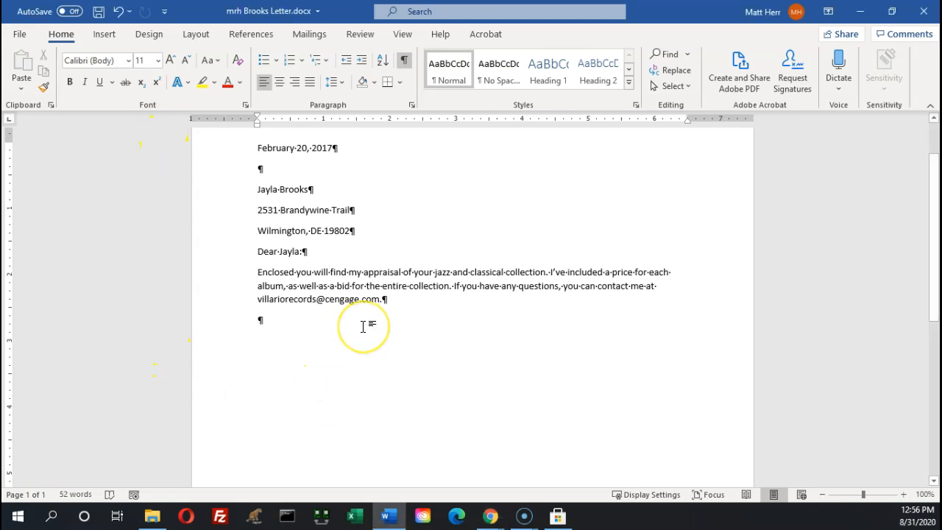
pyautogui.write('as')
pyautogui.write(' we di')
pyautogui.write('s')
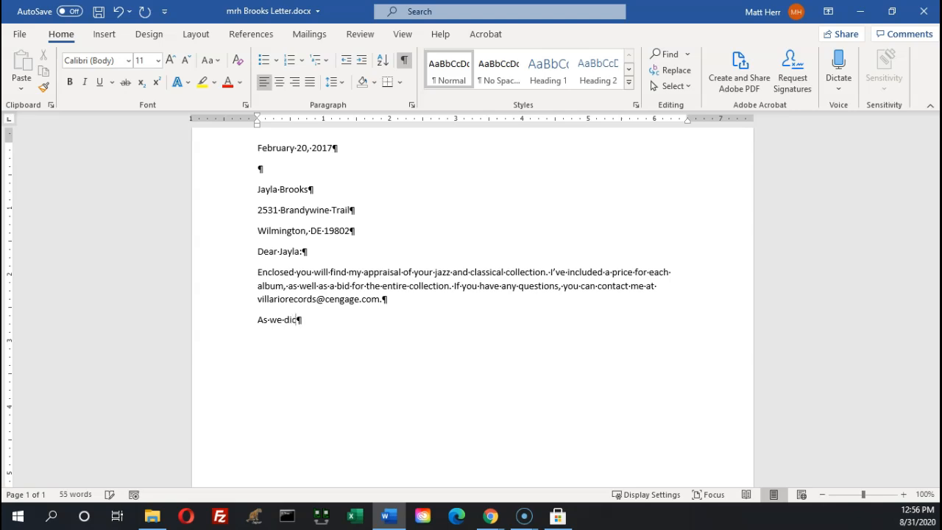
pyautogui.write('cussed, I did not ')
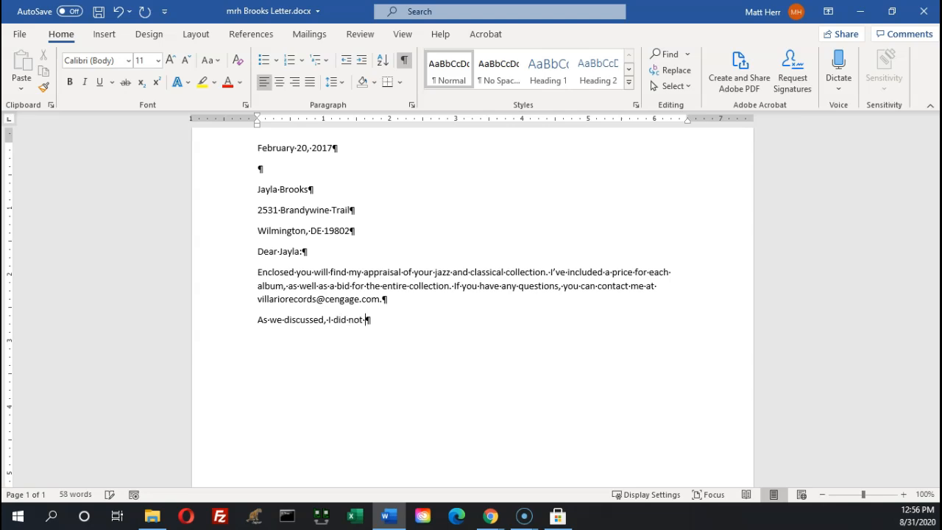
pyautogui.write('include prices foro you')
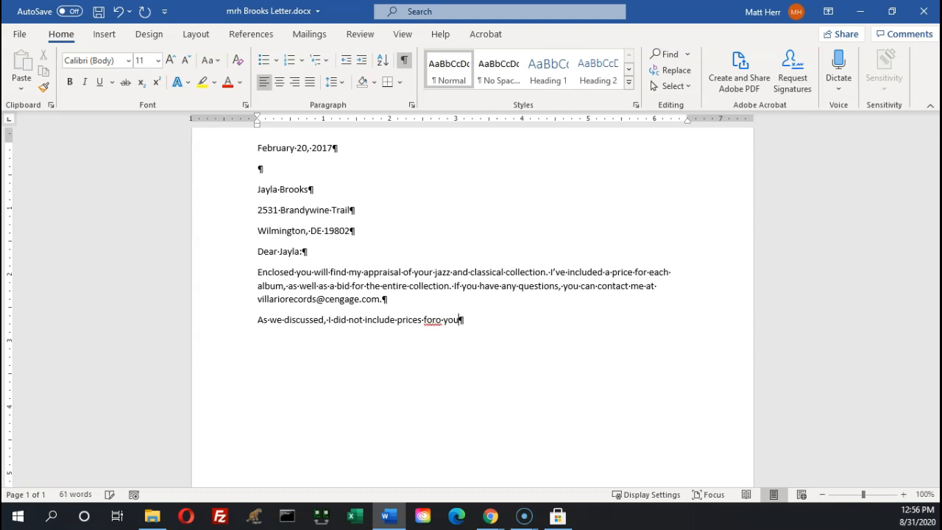
pyautogui.press('BackSpace')
pyautogui.press('BackSpace')
pyautogui.press('BackSpace')
pyautogui.press('BackSpace')
pyautogui.press('BackSpace')
pyautogui.write("you're Brazillian J")
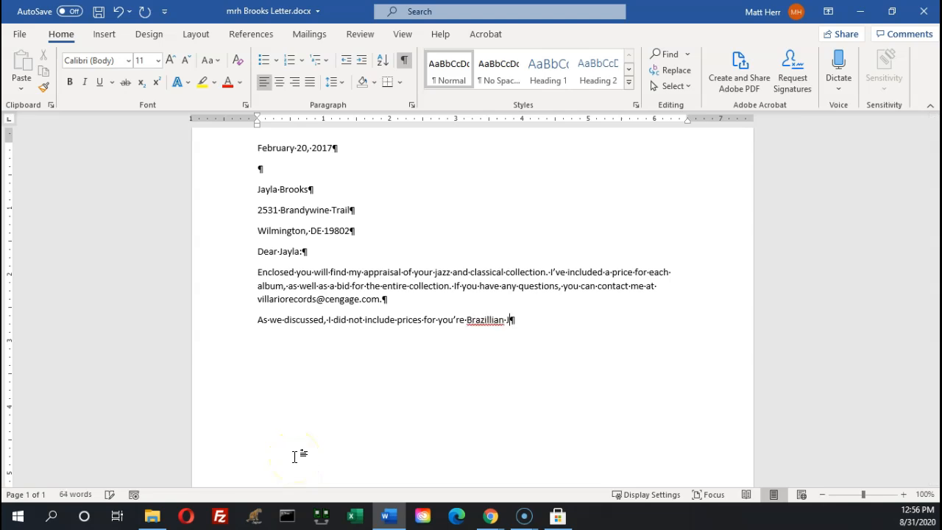
pyautogui.write('azz albums because ')
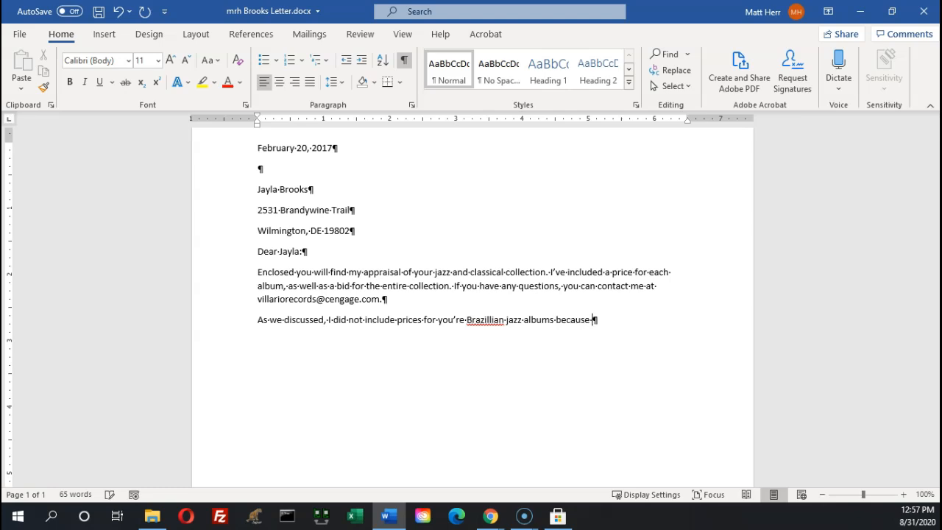
pyautogui.write('the vyn')
pyautogui.press('BackSpace')
pyautogui.press('BackSpace')
pyautogui.write('inyl was in such poor sc')
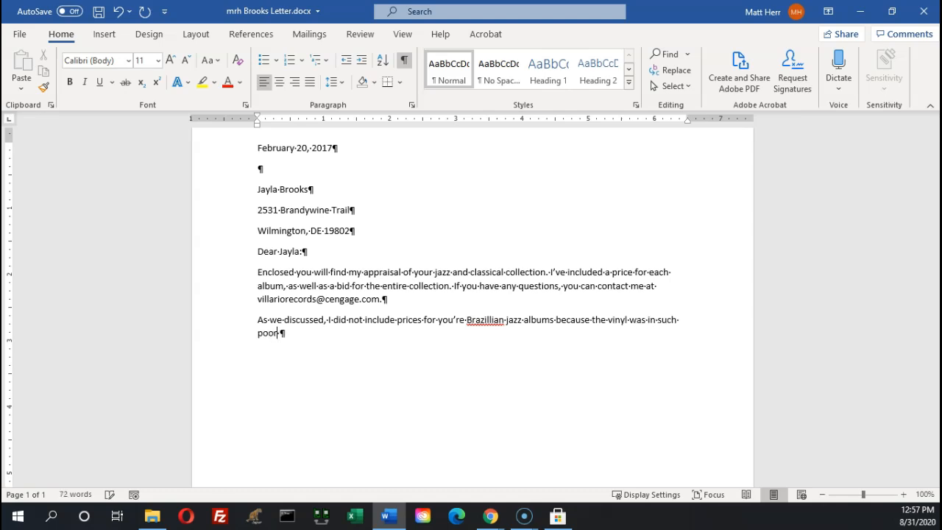
pyautogui.press('BackSpace')
pyautogui.write('hgape')
pyautogui.press('BackSpace')
pyautogui.press('BackSpace')
pyautogui.press('BackSpace')
pyautogui.press('BackSpace')
pyautogui.write('ape. Everything el')
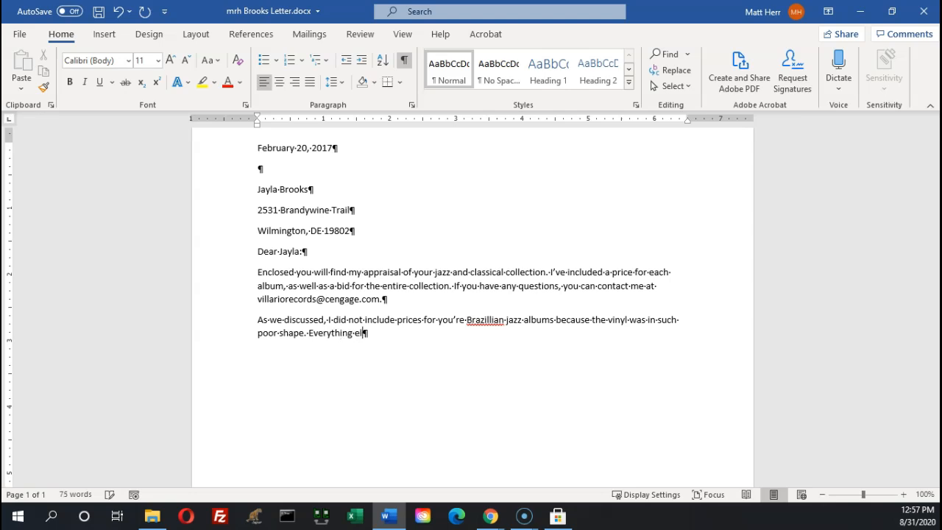
pyautogui.write('se is in excellent cond')
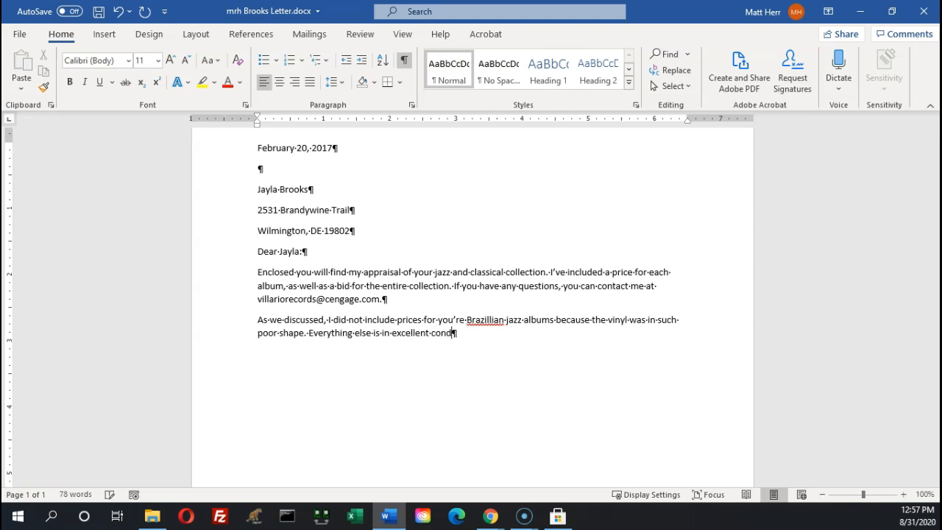
pyautogui.write('ition.')
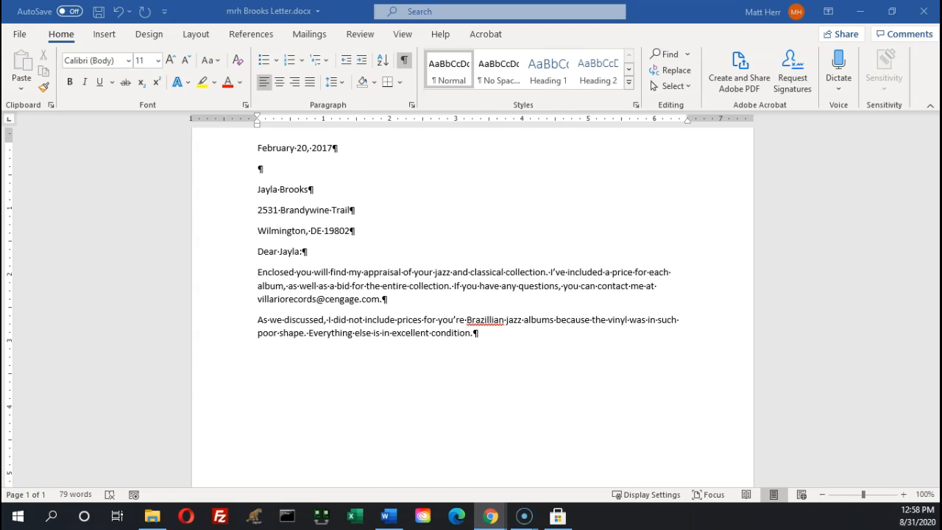
# Change 'you're' to 'your' by removing the apostrophe and the final e
pyautogui.rightClick(451, 324)
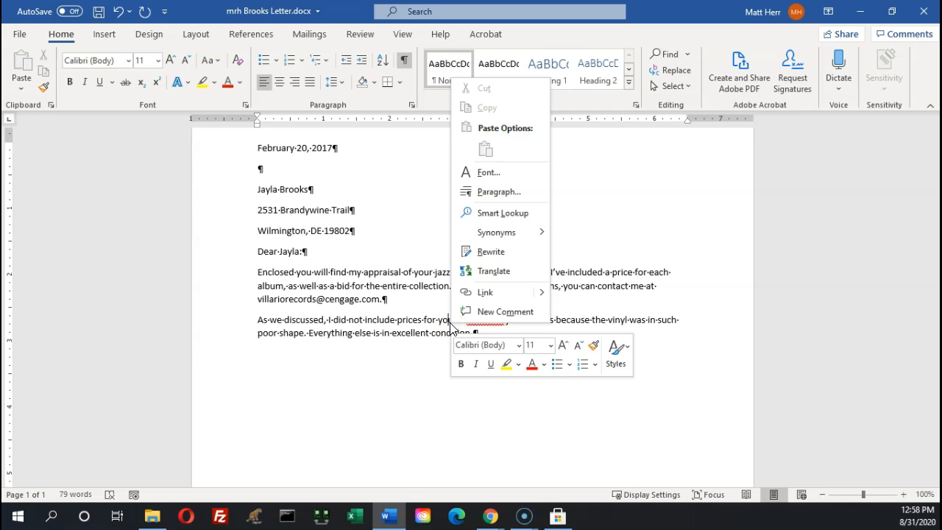
pyautogui.click(545, 419)
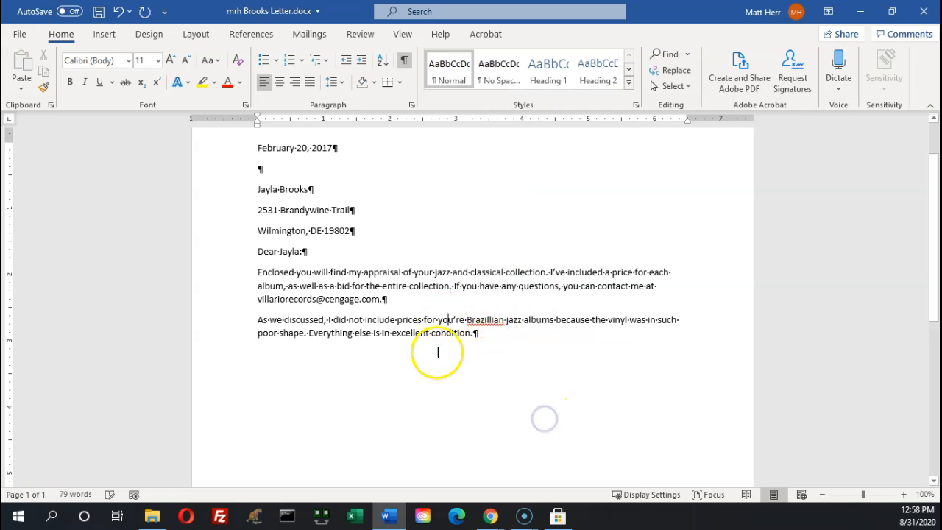
pyautogui.rightClick(447, 324)
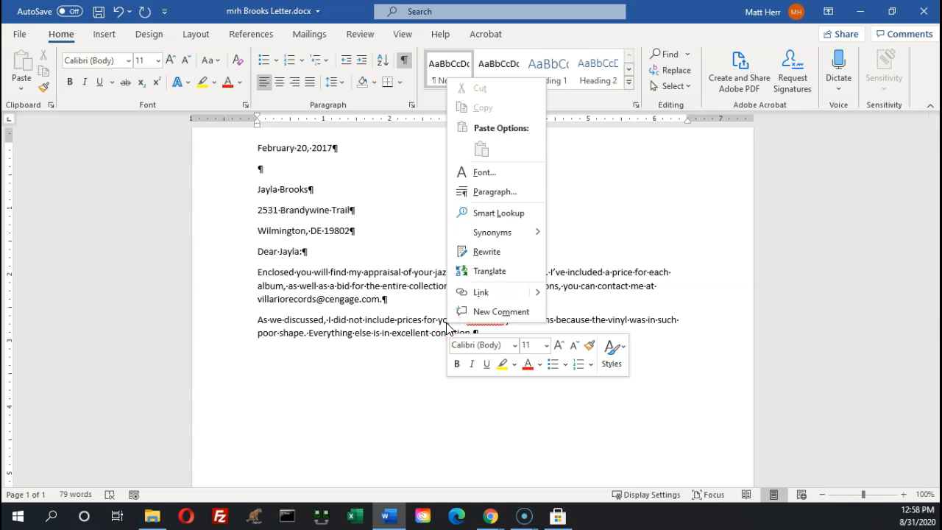
pyautogui.click(411, 397)
pyautogui.click(428, 336)
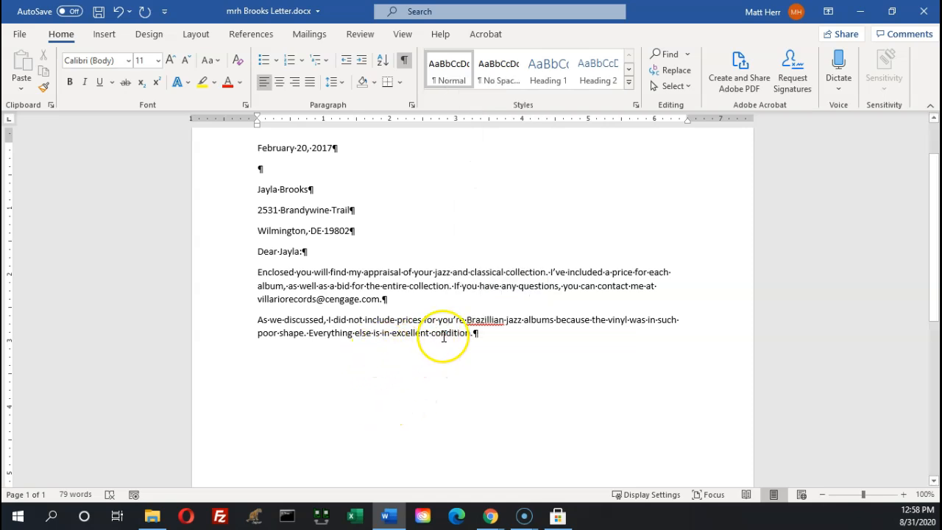
pyautogui.rightClick(450, 323)
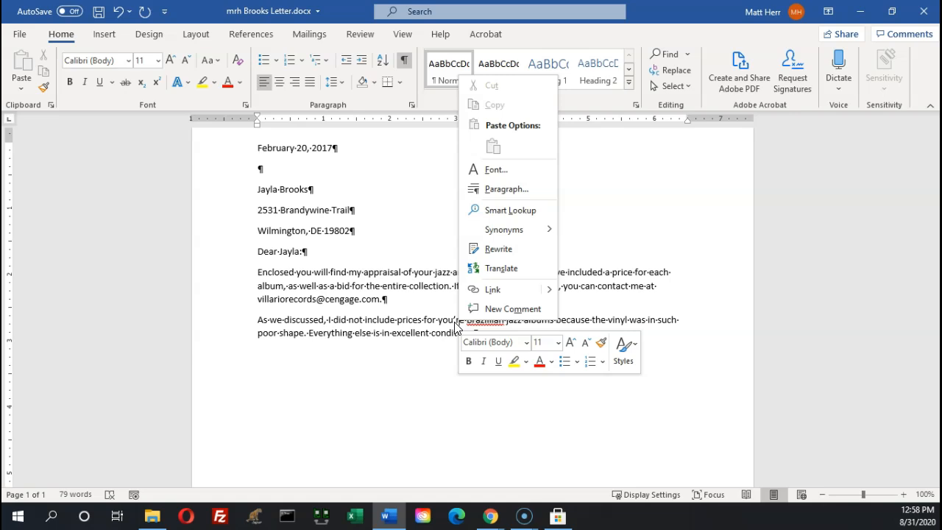
pyautogui.click(442, 374)
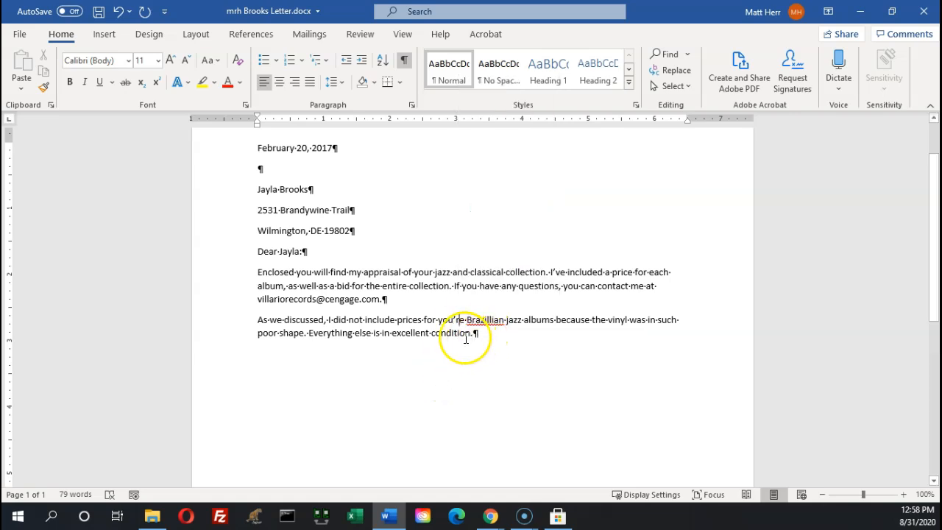
pyautogui.click(454, 320)
pyautogui.press('Delete')
pyautogui.click(462, 321)
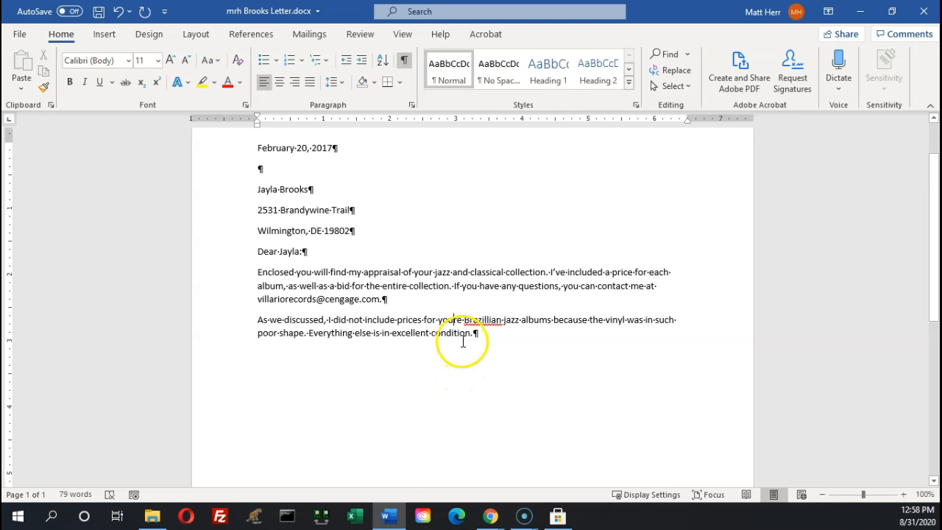
pyautogui.press('BackSpace')
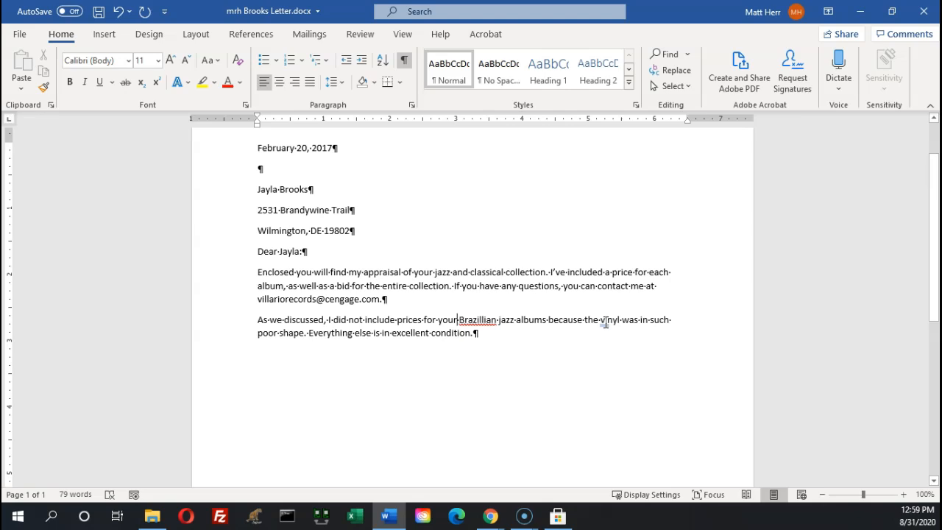
# Correct 'Brazillian' to 'Brazilian' using Word's spelling suggestion
pyautogui.click(256, 321)
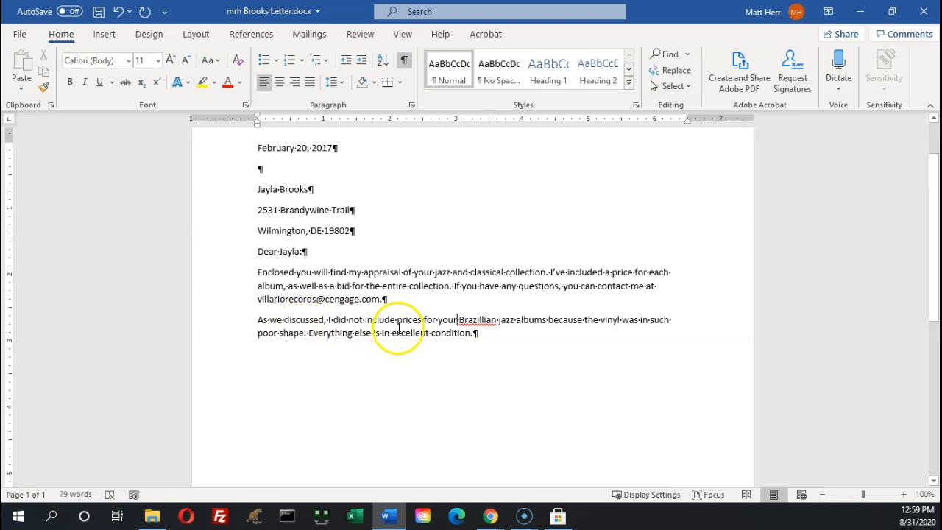
pyautogui.rightClick(476, 324)
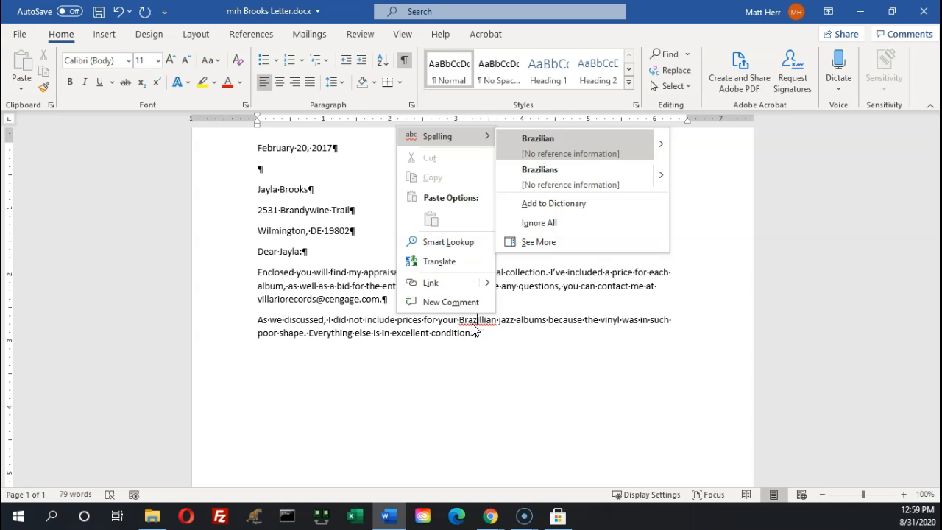
pyautogui.click(560, 148)
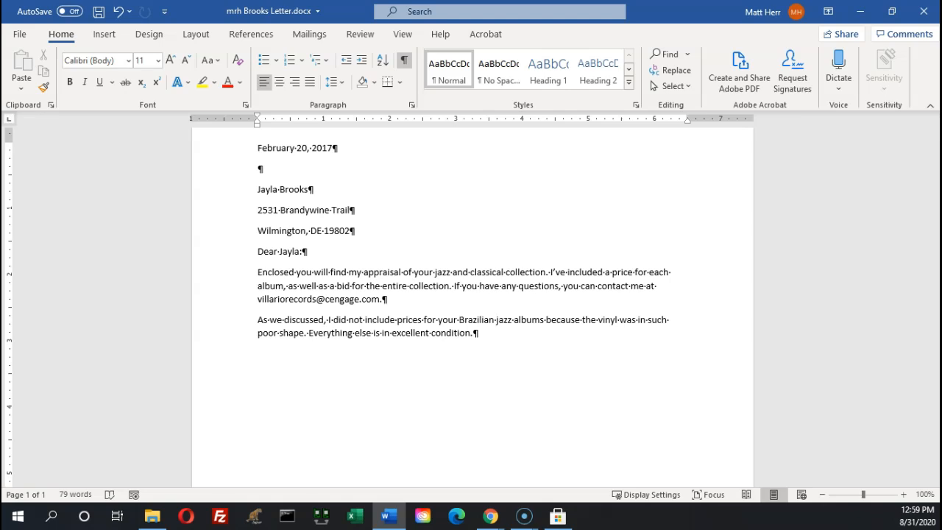
pyautogui.hotkey('alt', 'Tab')
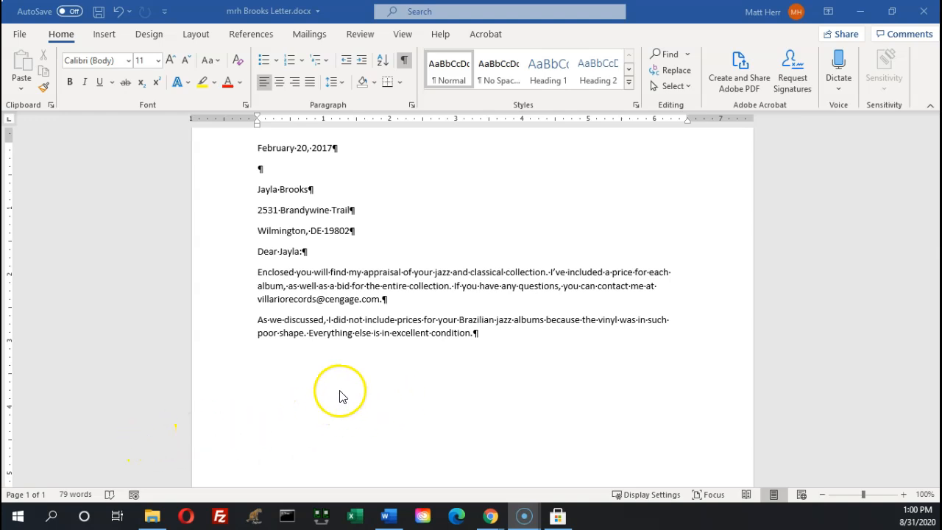
# Add the 'Sincerely yours,' closing, signature space, the sender's name and the typist's initials
pyautogui.click(562, 342)
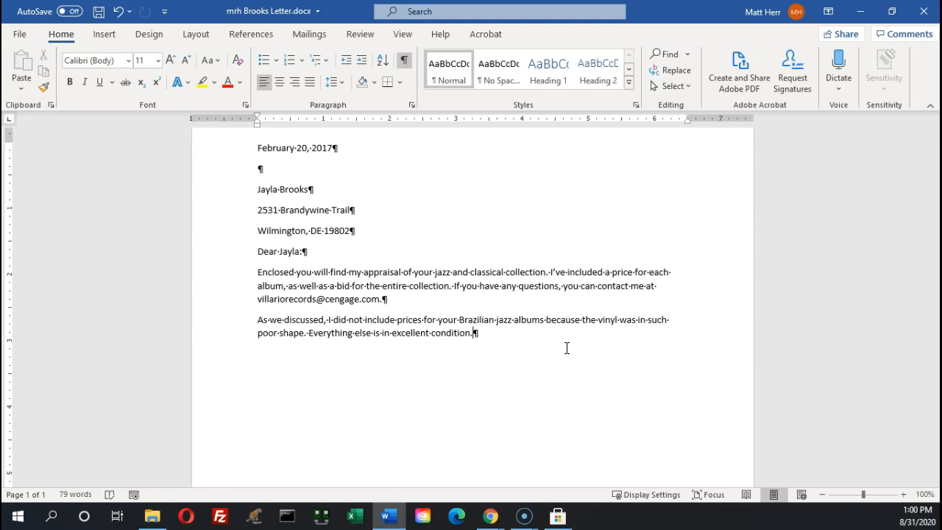
pyautogui.press('Return')
pyautogui.write('Sincerely yours')
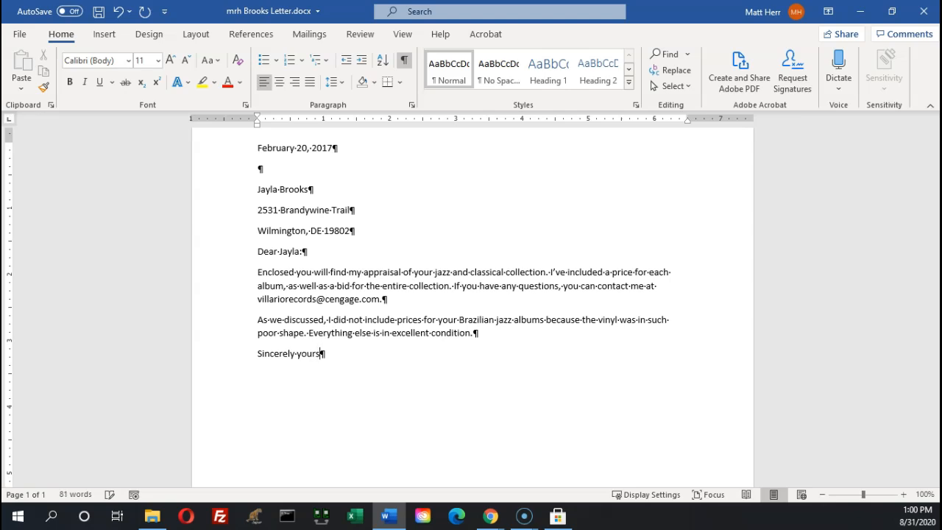
pyautogui.write(',')
pyautogui.press('Return')
pyautogui.press('Return')
pyautogui.press('Return')
pyautogui.write('Barinov')
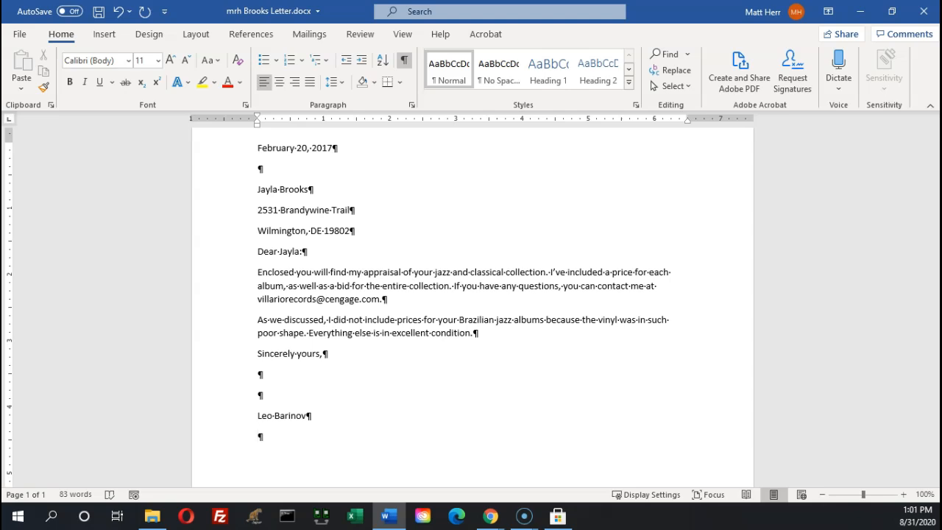
pyautogui.write('m')
pyautogui.write('rh')
pyautogui.press('Return')
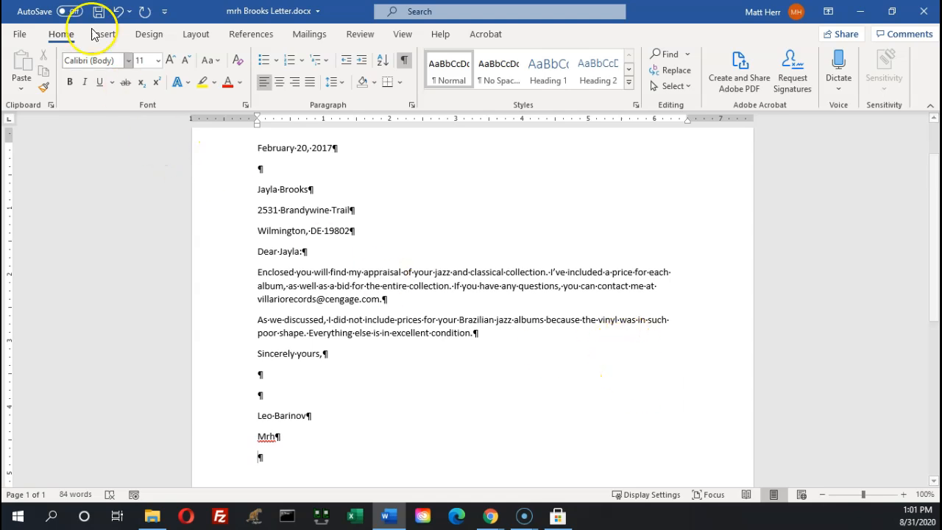
# Undo the auto-capitalisation of the initials and add an 'Enclosure' line below them
pyautogui.click(117, 15)
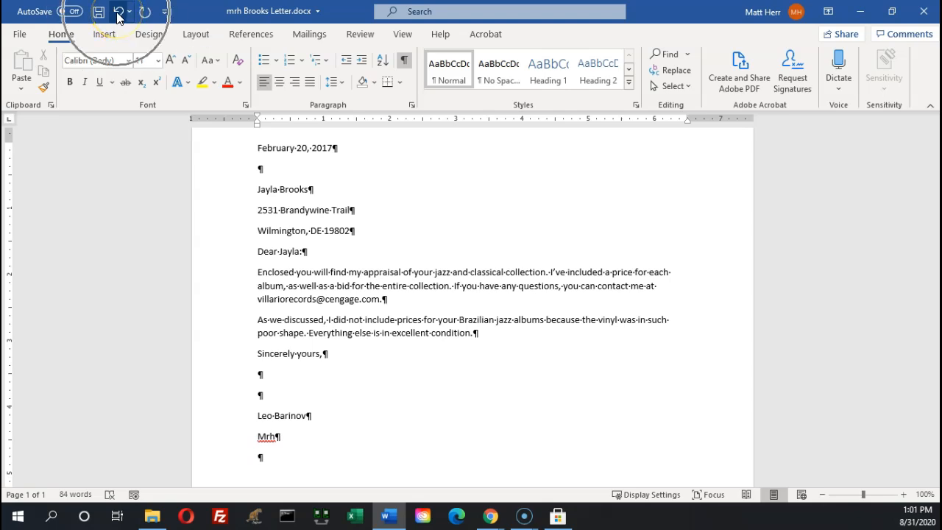
pyautogui.click(117, 13)
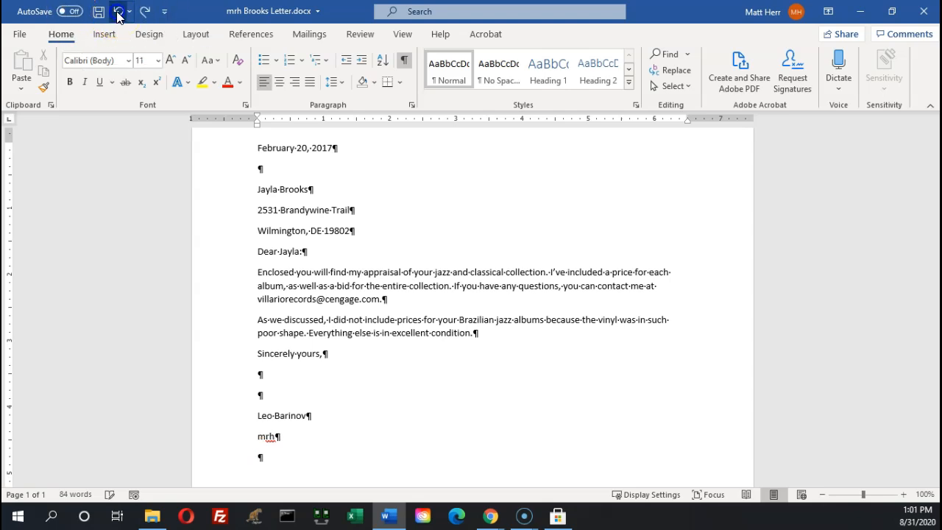
pyautogui.click(271, 459)
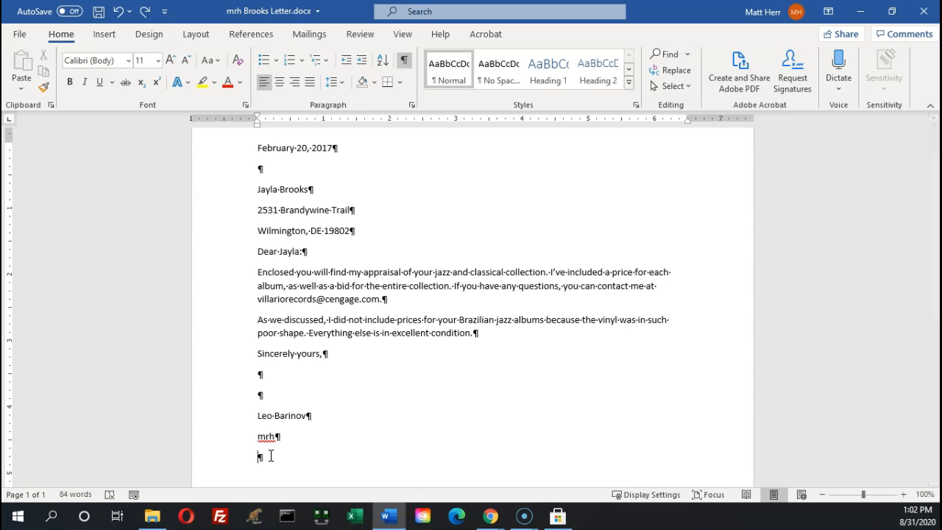
pyautogui.write('Enclosure')
# Maximise the e-book and scroll through Figure 1-12 to compare it with the letter
pyautogui.click(490, 516)
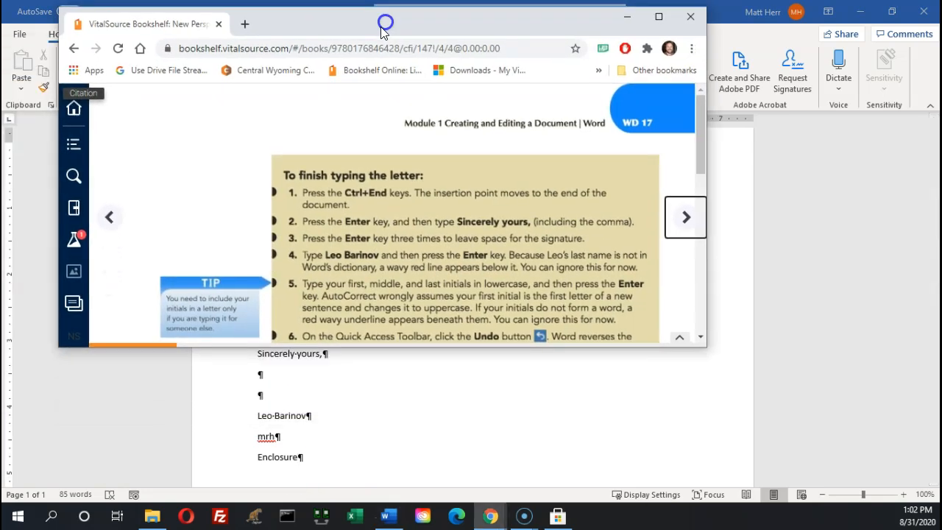
pyautogui.doubleClick(391, 27)
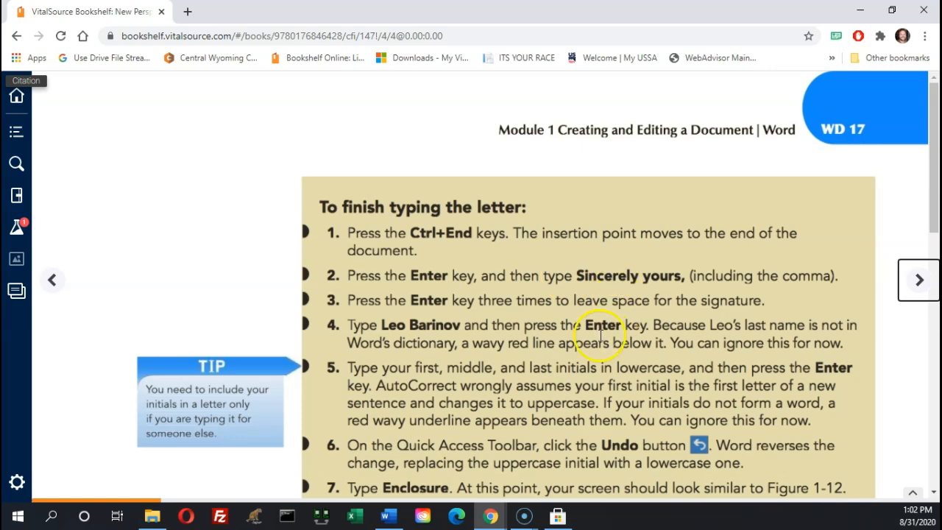
pyautogui.scroll(-1, 593, 333)
pyautogui.scroll(-5, 594, 332)
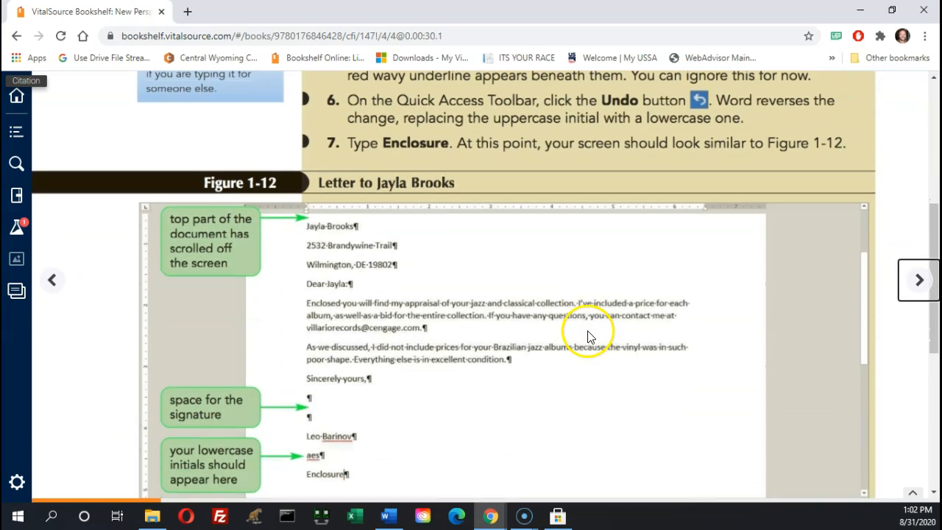
pyautogui.scroll(5, 589, 331)
pyautogui.scroll(-6, 584, 332)
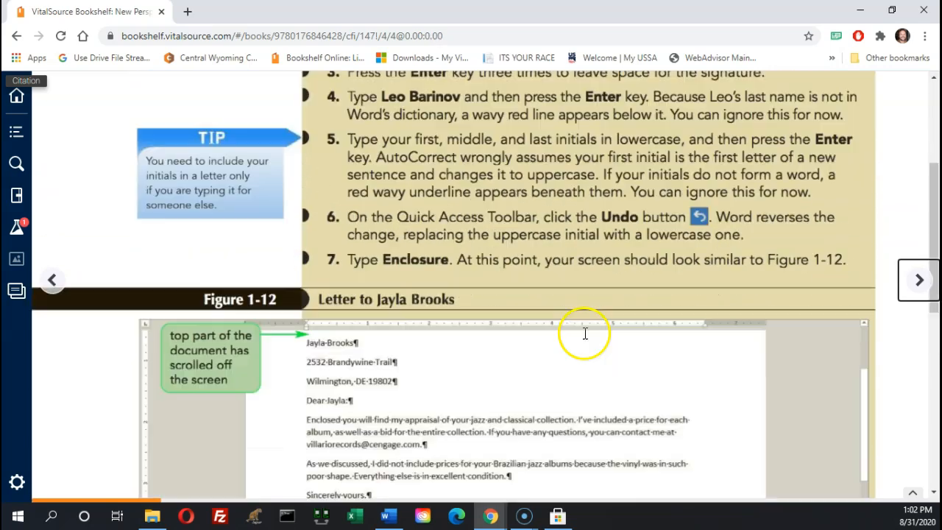
pyautogui.scroll(5, 584, 332)
pyautogui.scroll(1, 583, 337)
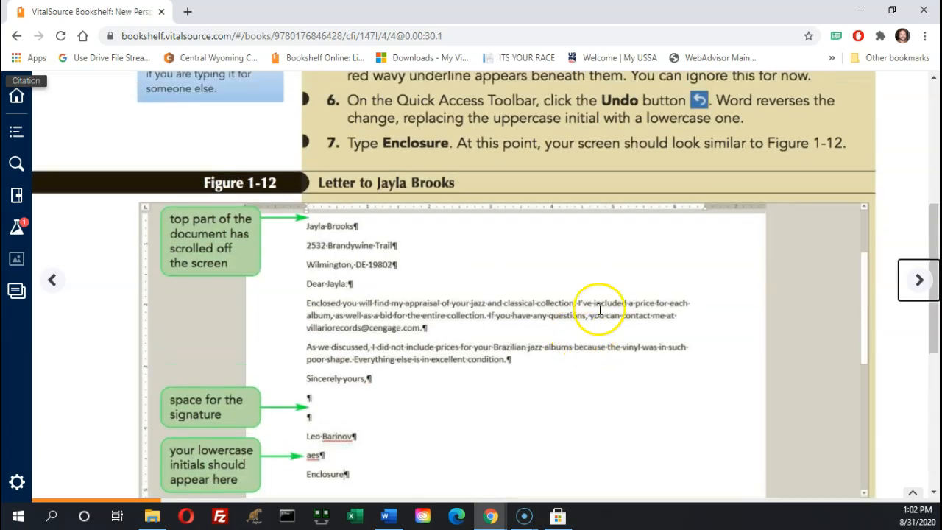
# Resize the e-book window and park it along the bottom of the screen below the letter
pyautogui.click(893, 10)
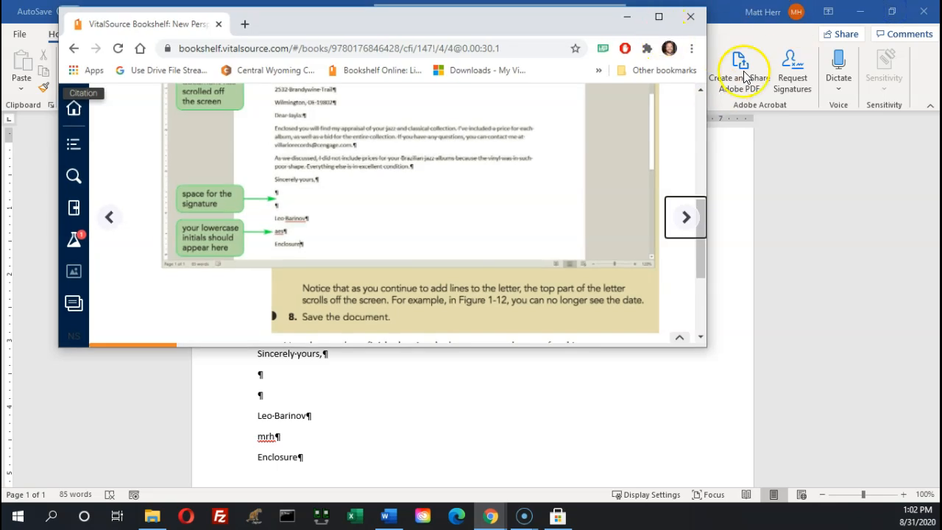
pyautogui.click(823, 197)
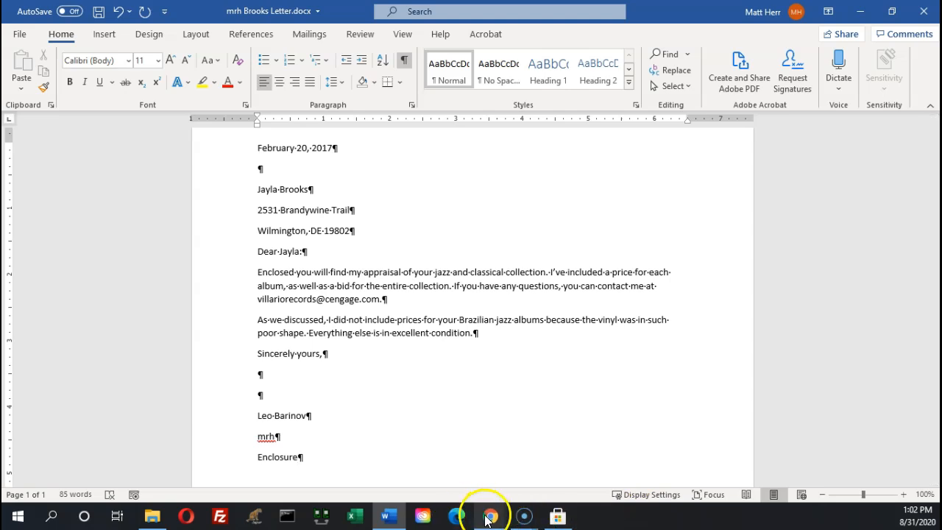
pyautogui.moveTo(486, 520)
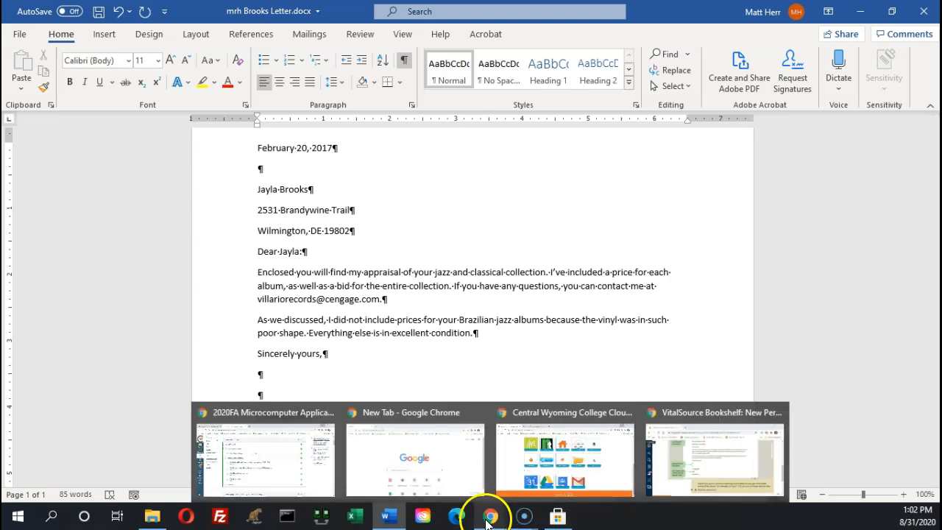
pyautogui.click(690, 451)
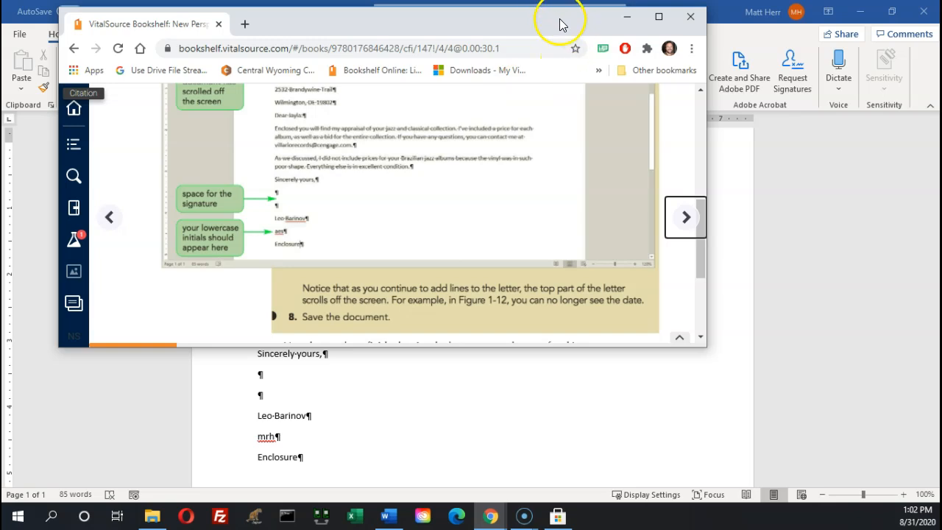
pyautogui.moveTo(707, 347); pyautogui.dragTo(832, 463)
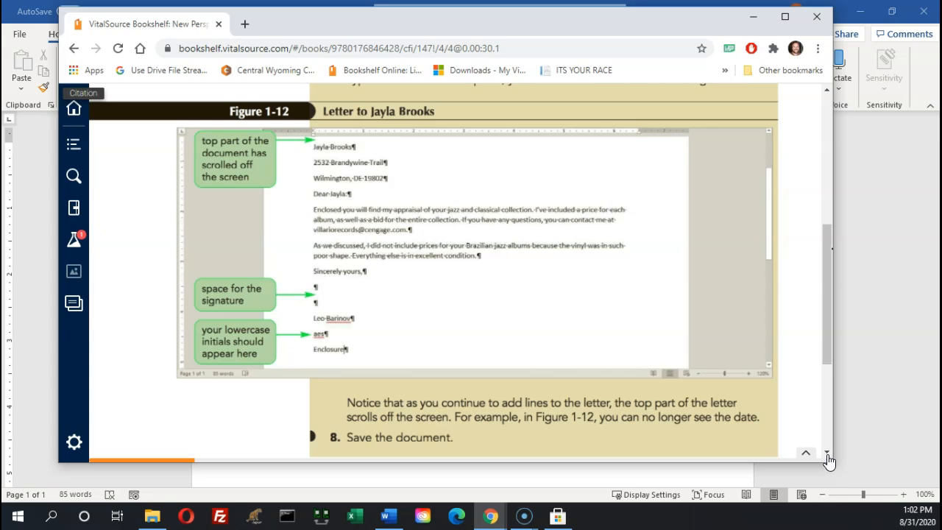
pyautogui.moveTo(652, 22); pyautogui.dragTo(586, 483)
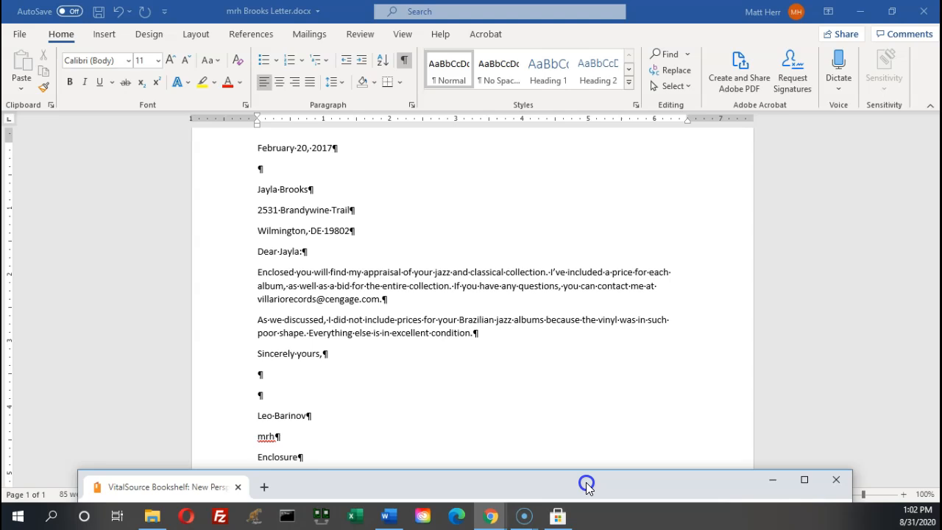
pyautogui.moveTo(586, 487); pyautogui.dragTo(586, 458)
pyautogui.moveTo(308, 458); pyautogui.dragTo(305, 472)
# Add the typist's initials to Word's dictionary so they are no longer flagged
pyautogui.click(266, 436)
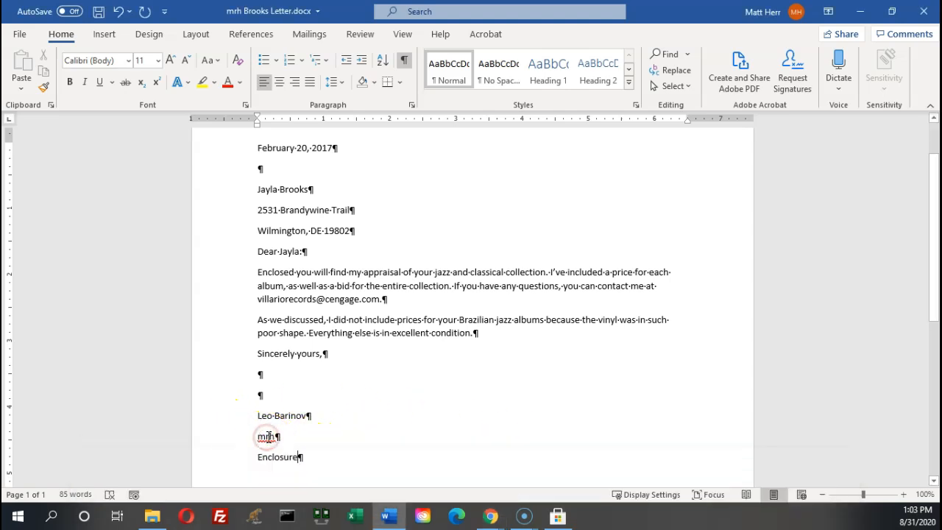
pyautogui.rightClick(267, 437)
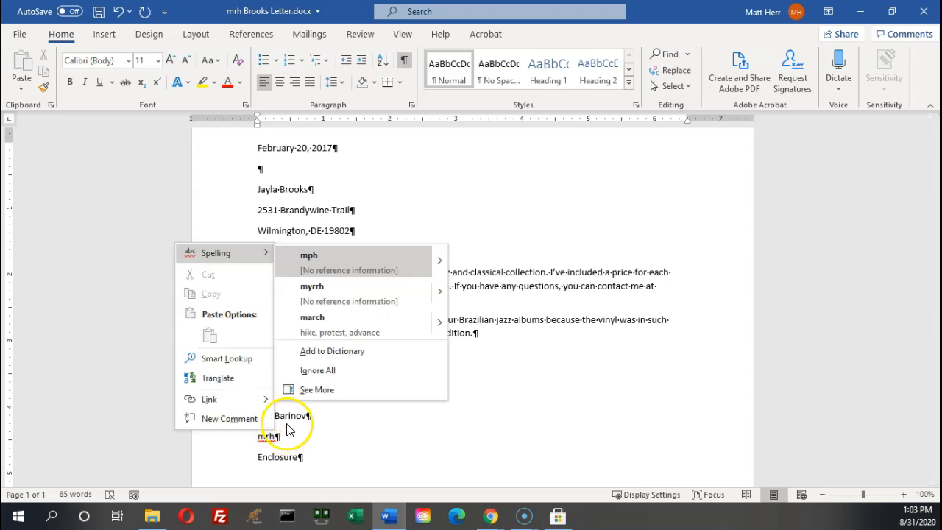
pyautogui.click(337, 356)
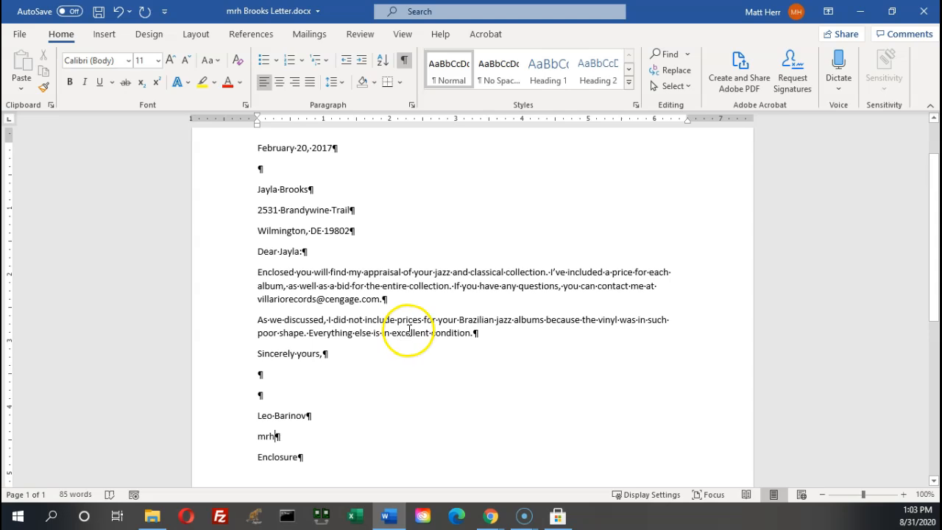
# Raise the e-book, advance to the WD 18 proofreading steps, and switch back to the letter
pyautogui.moveTo(494, 518)
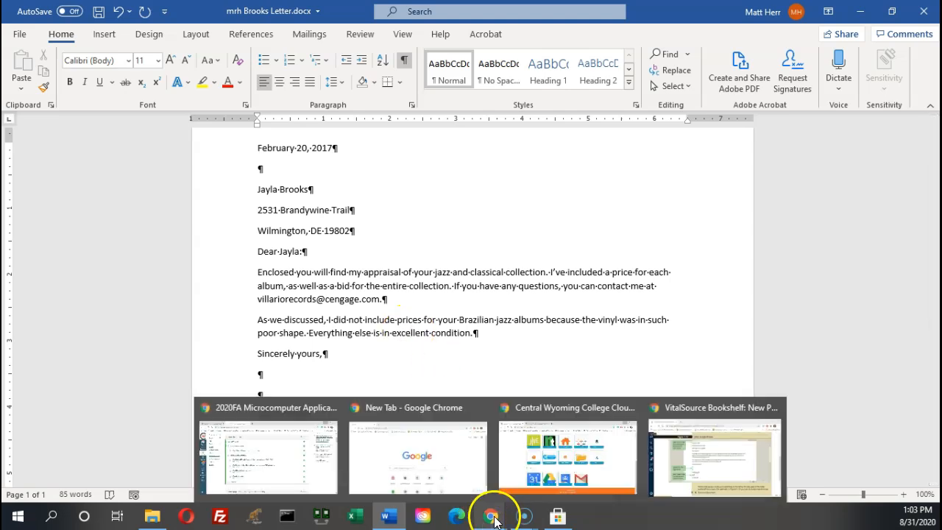
pyautogui.click(761, 458)
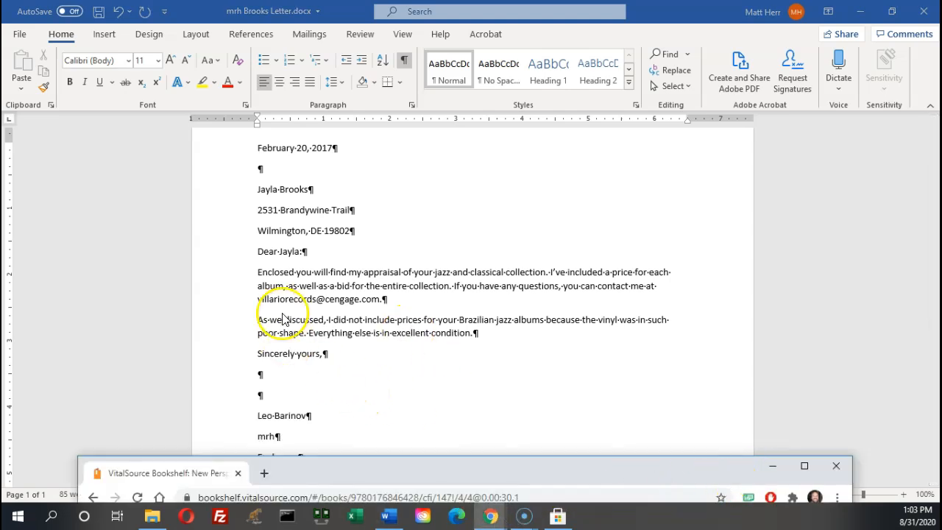
pyautogui.moveTo(387, 473); pyautogui.dragTo(347, 22)
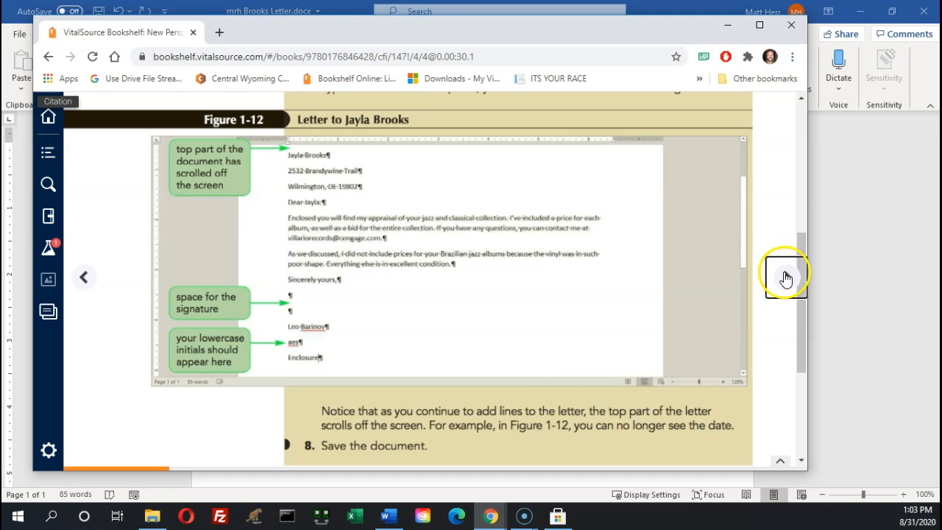
pyautogui.scroll(-3, 420, 316)
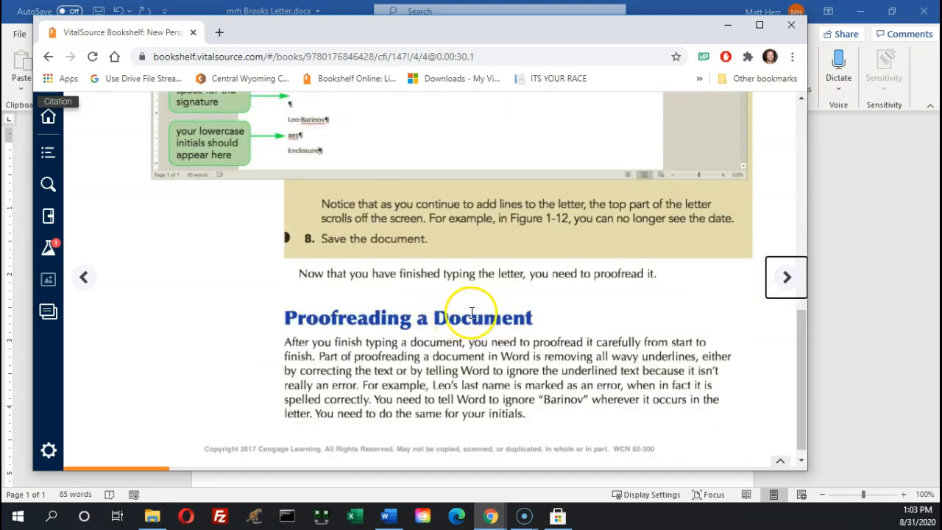
pyautogui.click(786, 279)
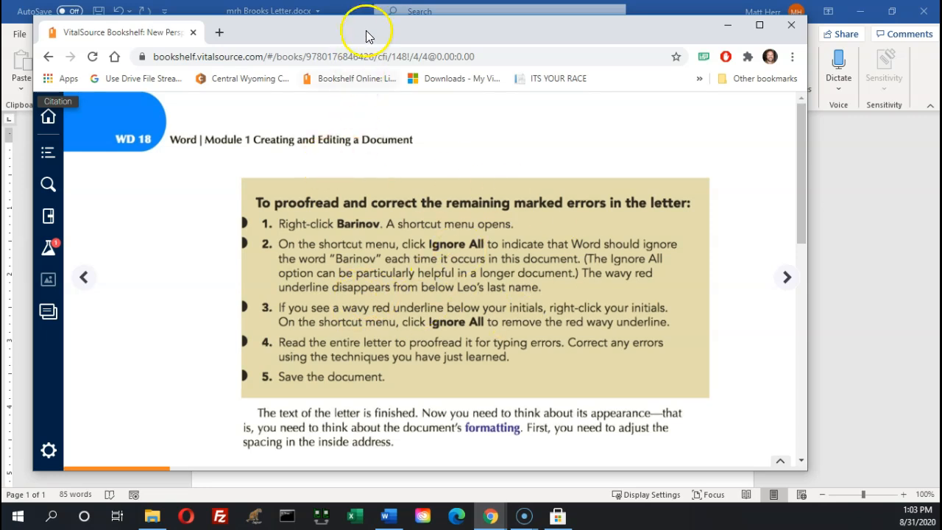
pyautogui.click(874, 210)
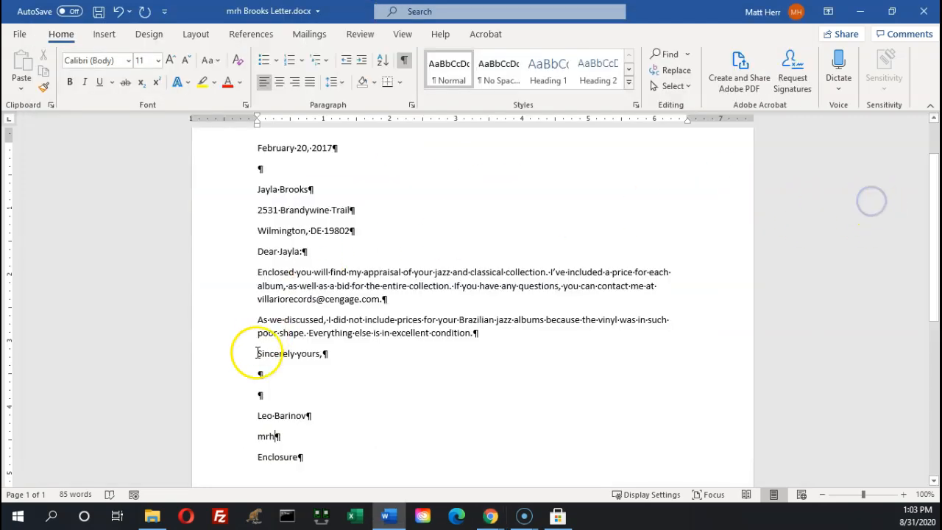
# Save the proofread letter
pyautogui.click(295, 427)
pyautogui.scroll(-2, 296, 429)
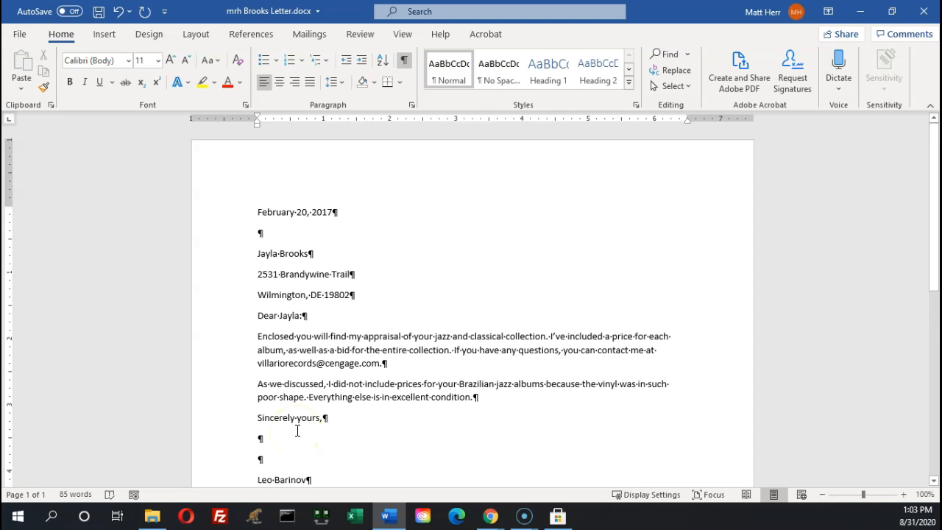
pyautogui.click(99, 14)
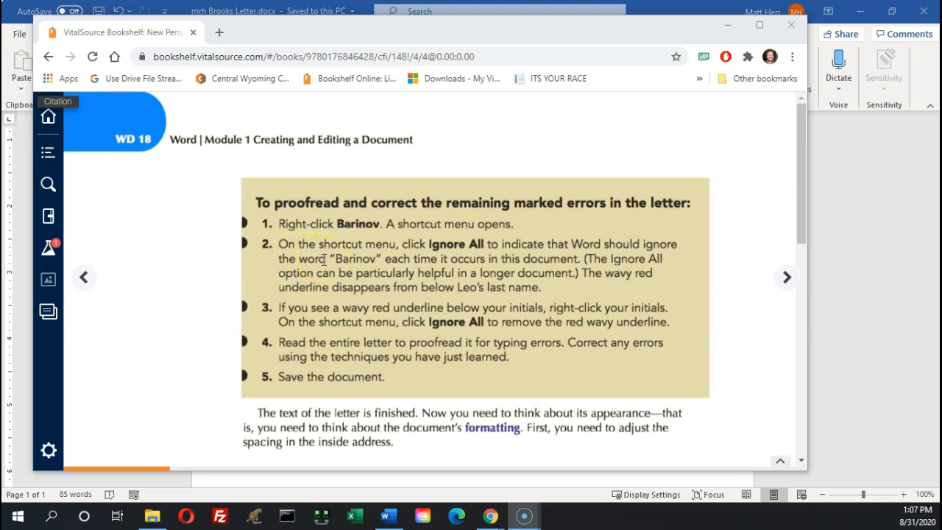
# Confirm the sender's surname is no longer flagged for spelling, then bring the e-book forward
pyautogui.click(854, 262)
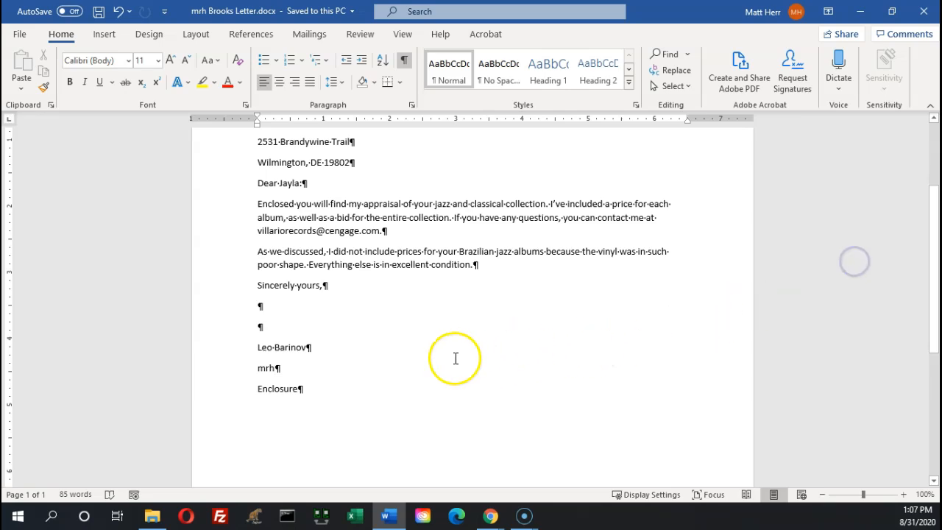
pyautogui.click(285, 348)
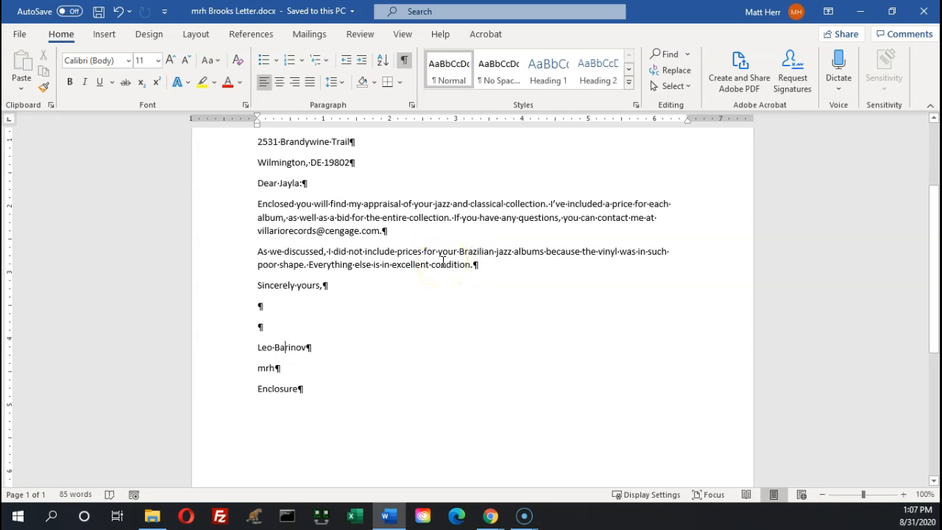
pyautogui.rightClick(284, 348)
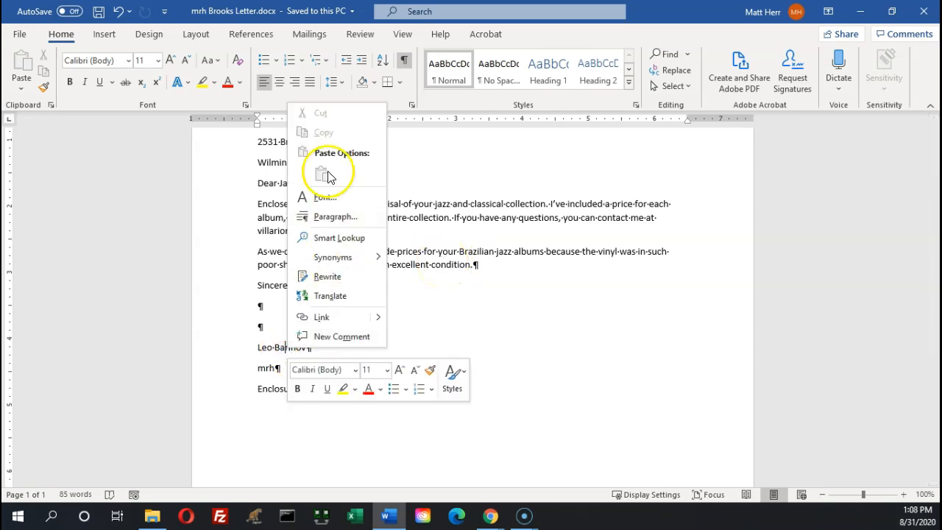
pyautogui.click(622, 321)
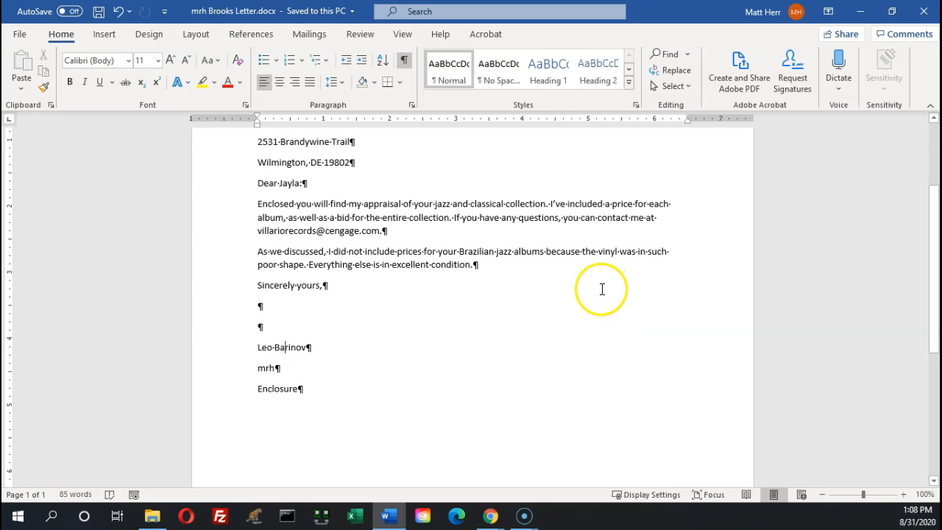
pyautogui.moveTo(490, 519)
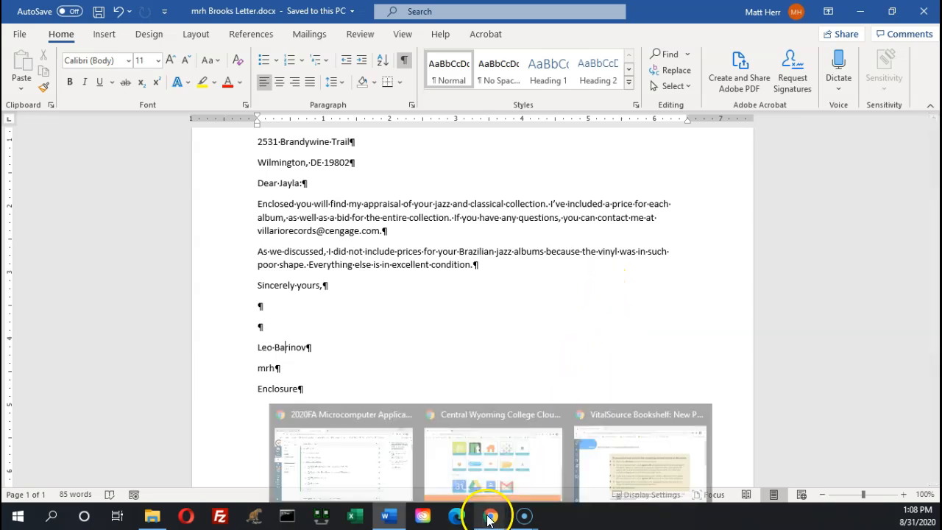
pyautogui.click(626, 460)
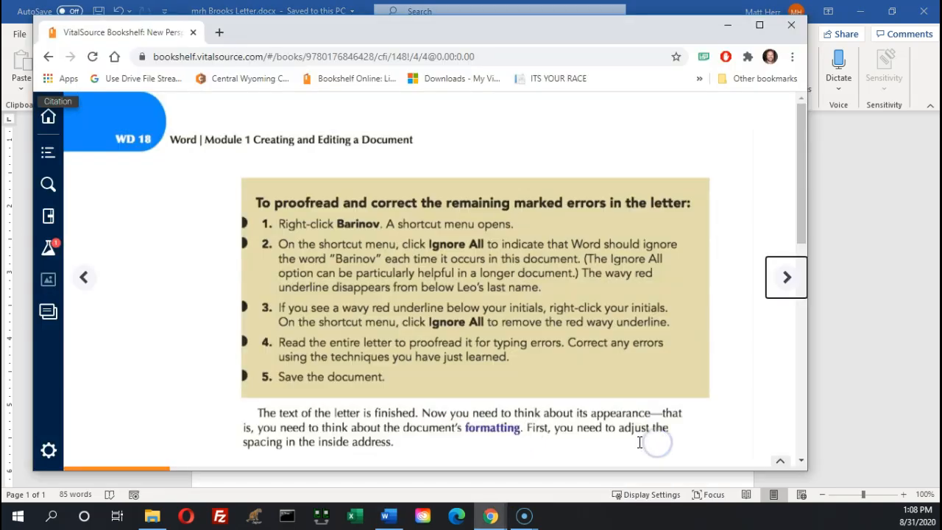
# Scroll down and turn to page WD 19 with Figure 1-13 on line and paragraph spacing
pyautogui.moveTo(803, 223); pyautogui.dragTo(803, 416)
pyautogui.click(787, 277)
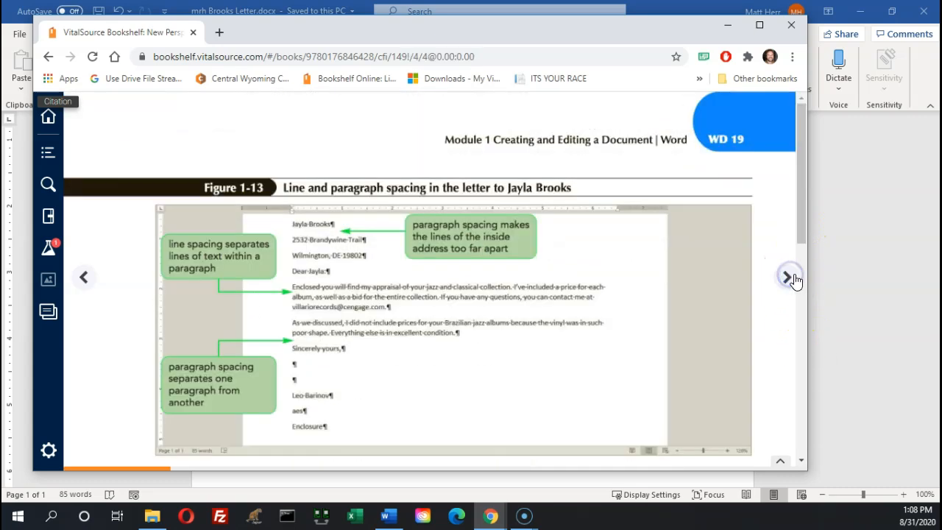
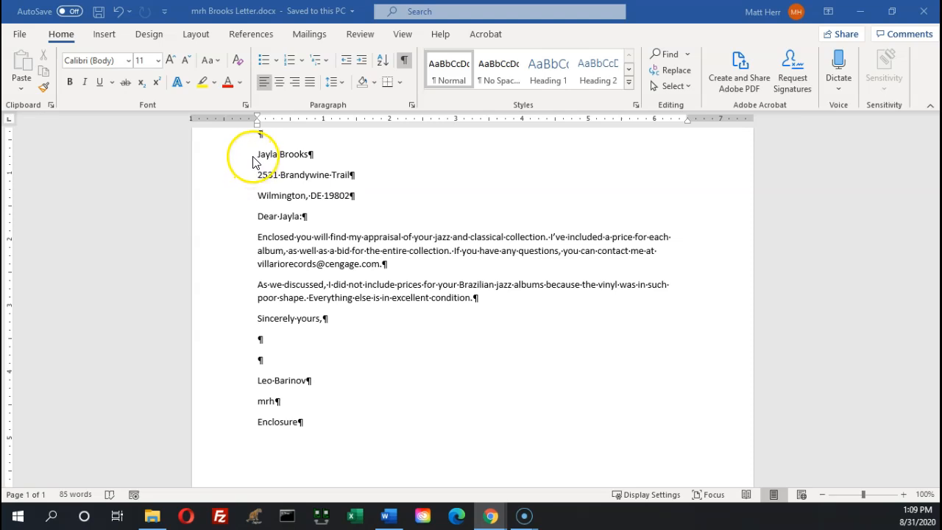
# Bring the Brooks letter forward and place the cursor at the end of the recipient's name line
pyautogui.click(210, 158)
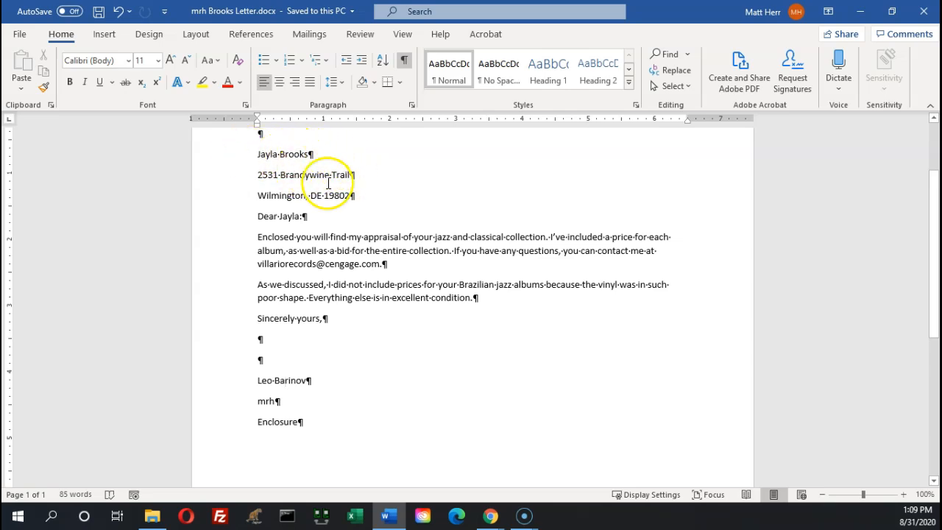
pyautogui.click(314, 154)
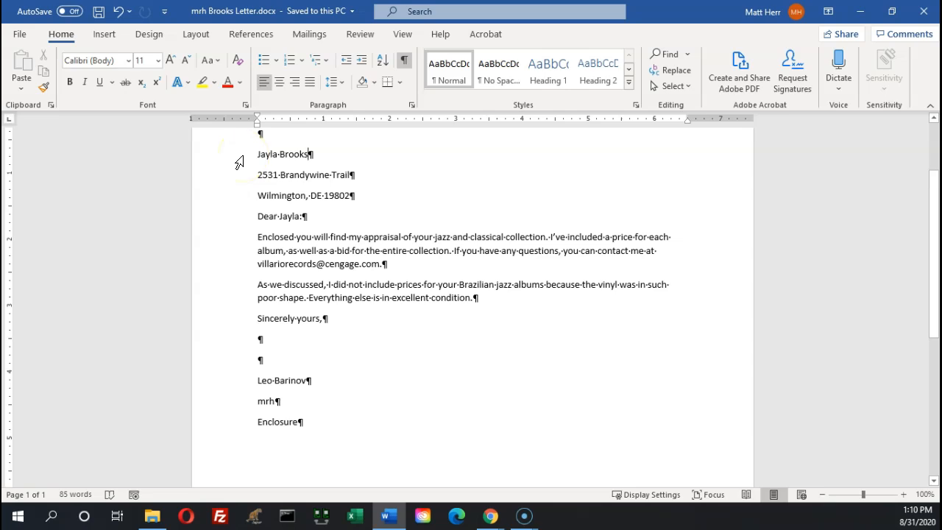
# Remove the space after the recipient's name and street lines of the inside address
pyautogui.click(243, 157)
pyautogui.click(240, 160)
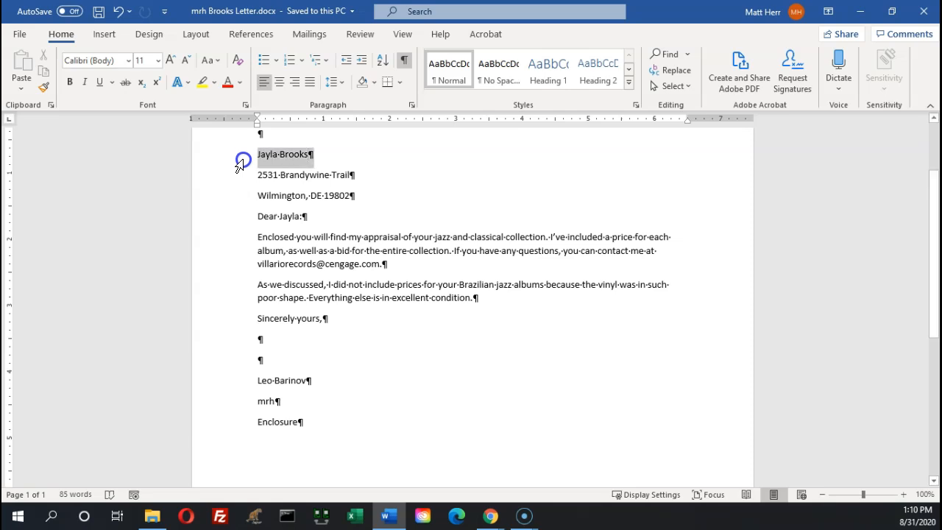
pyautogui.moveTo(241, 163); pyautogui.dragTo(241, 174)
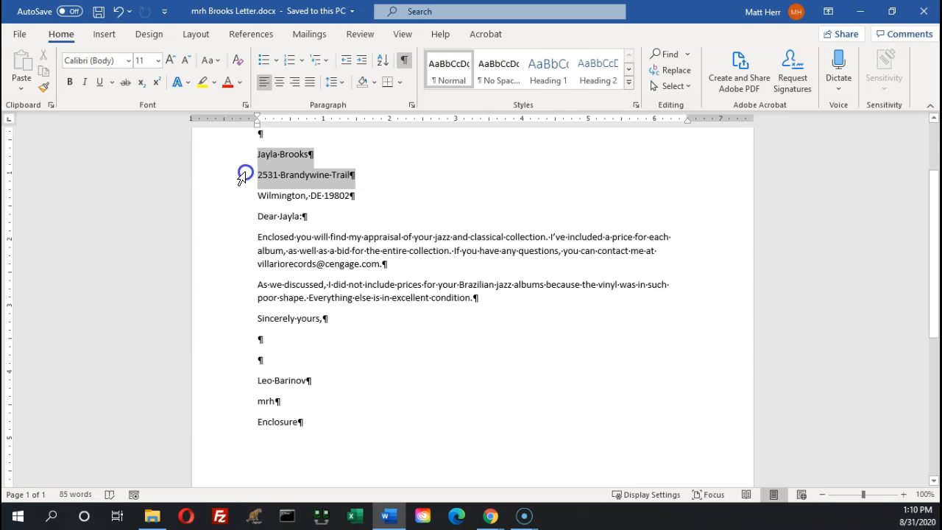
pyautogui.moveTo(243, 176); pyautogui.dragTo(244, 177)
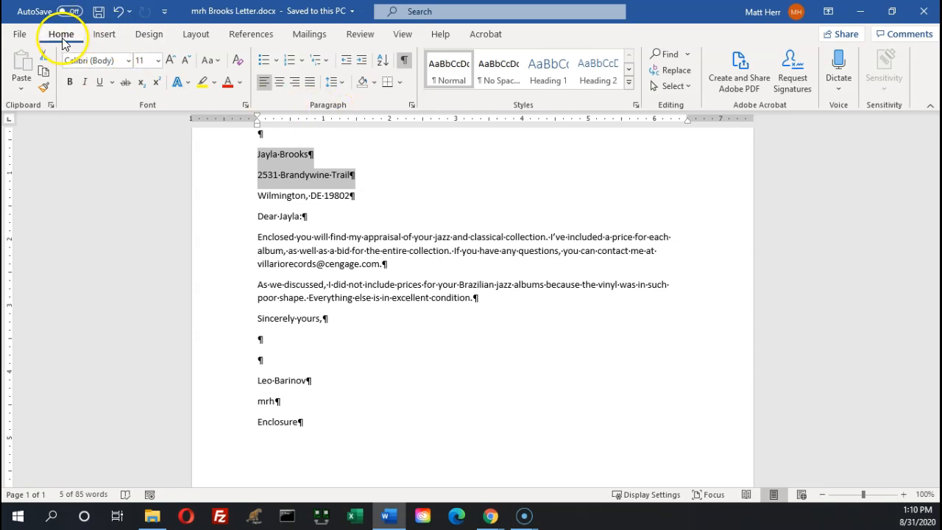
pyautogui.click(343, 84)
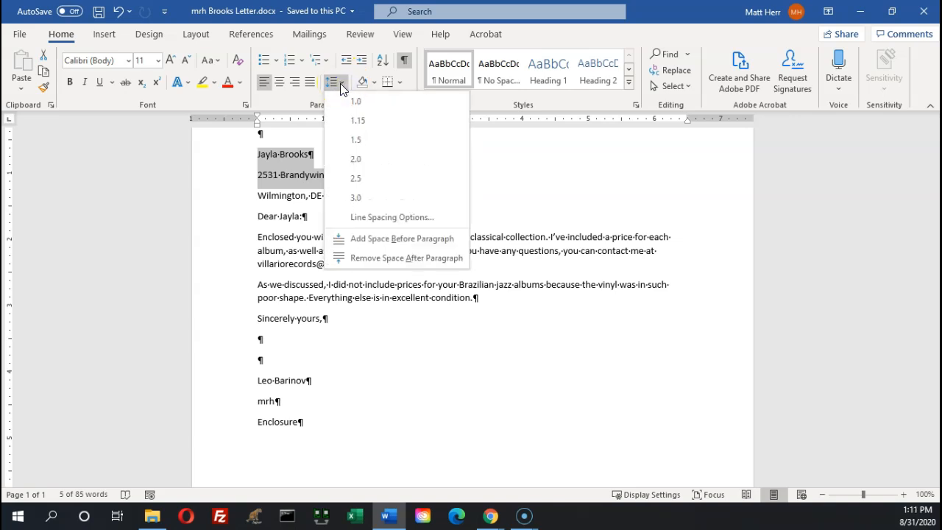
pyautogui.click(362, 259)
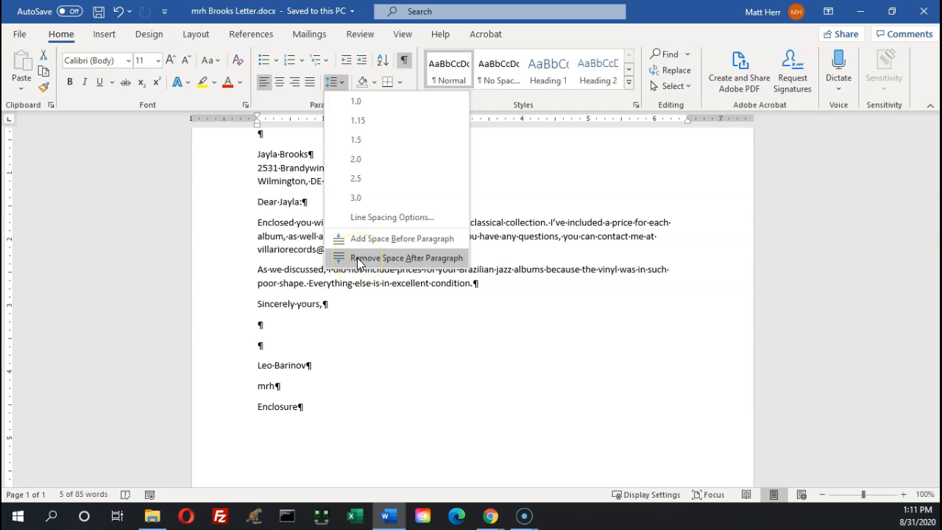
pyautogui.click(361, 259)
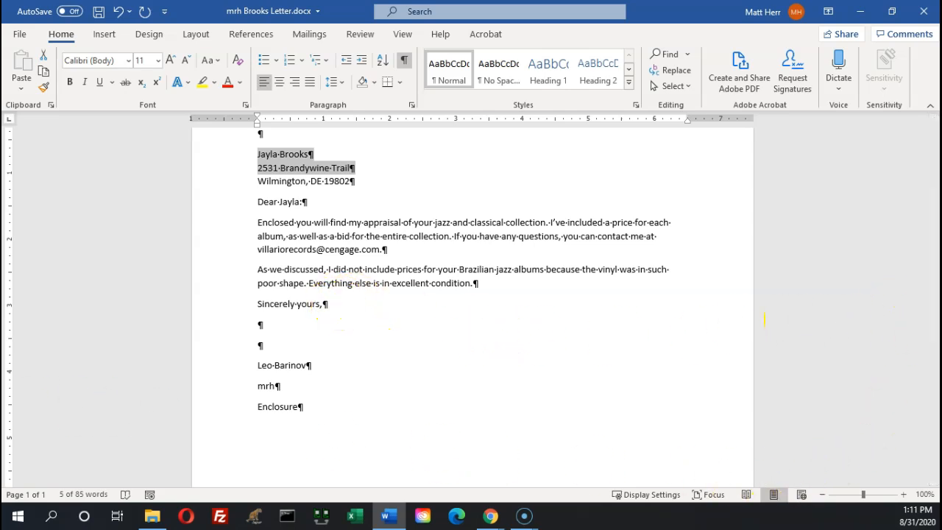
# Add 'Purchasing Manager' on a line break under the sender's name, correcting the typos
pyautogui.hotkey('alt', 'Tab')
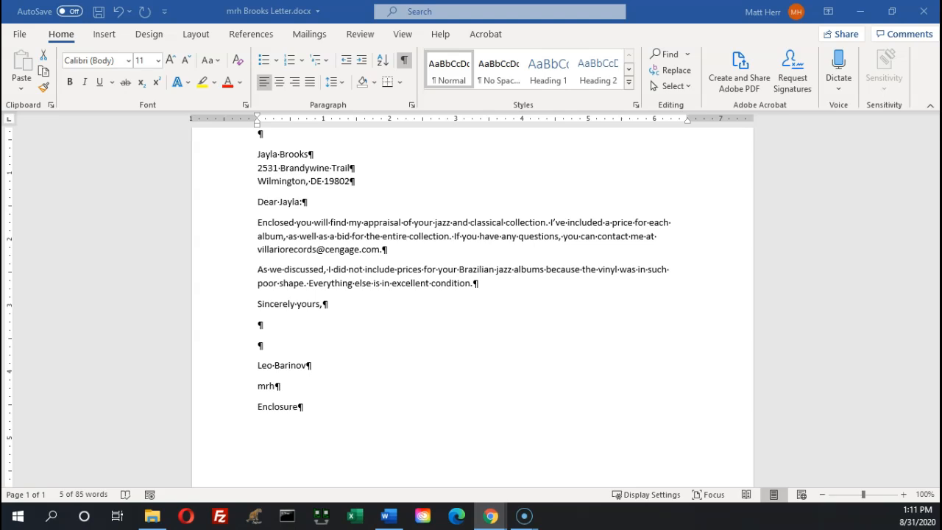
pyautogui.click(316, 363)
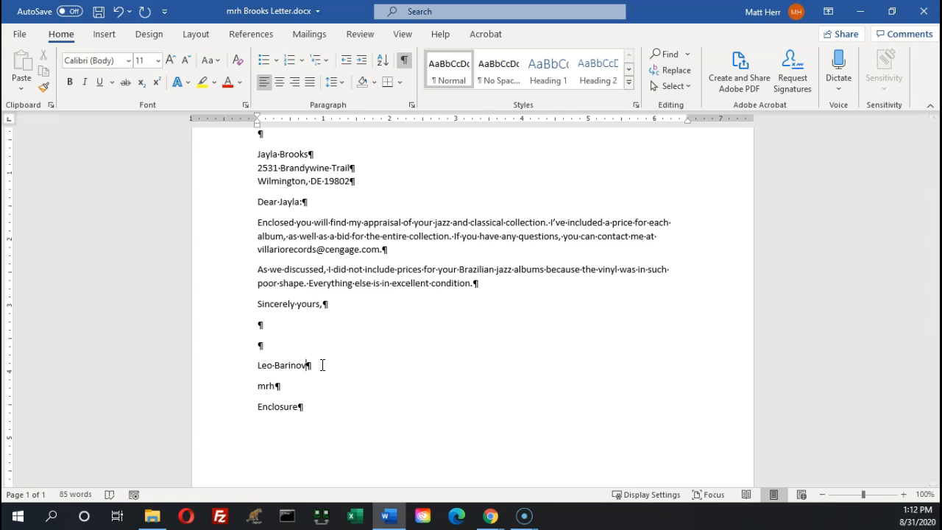
pyautogui.hotkey('shift', 'Return')
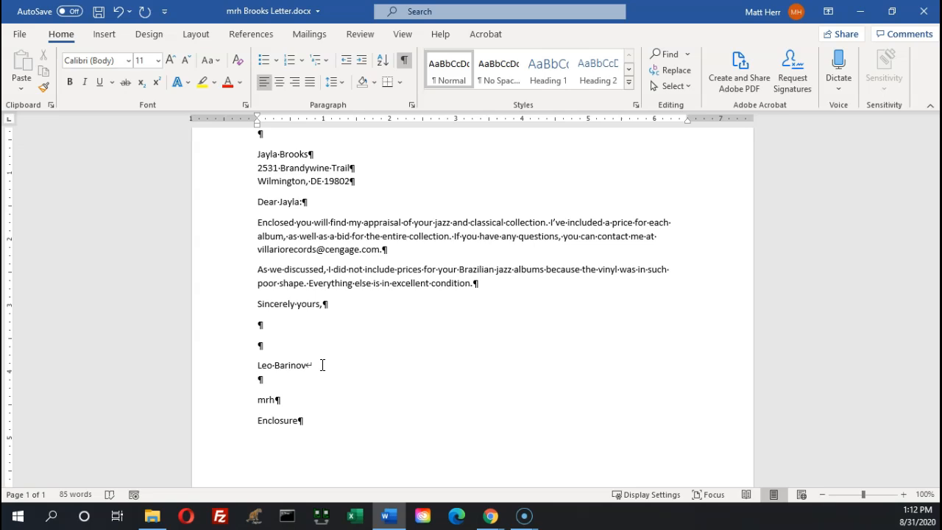
pyautogui.write('Purchasibng')
pyautogui.press('BackSpace')
pyautogui.press('BackSpace')
pyautogui.press('BackSpace')
pyautogui.write('ng')
pyautogui.press('BackSpace')
pyautogui.write('g Manager')
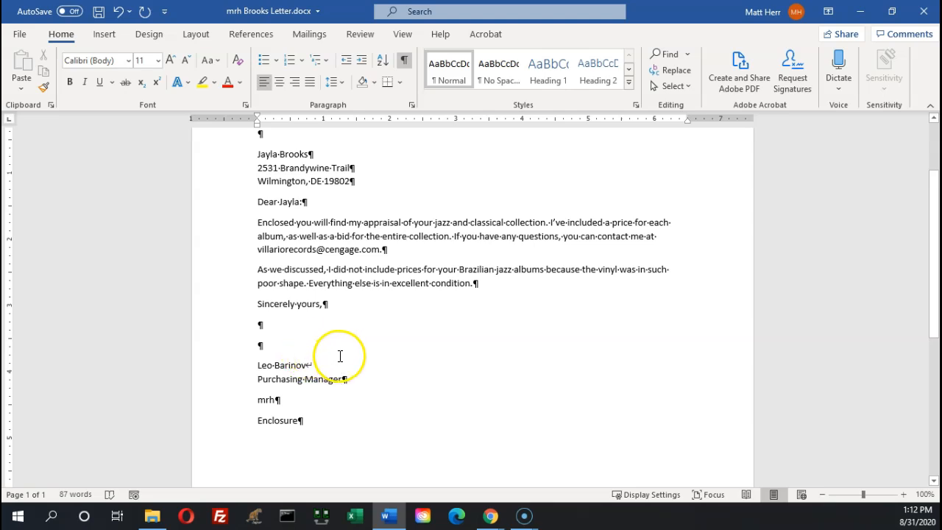
pyautogui.moveTo(259, 403); pyautogui.dragTo(325, 434)
pyautogui.click(420, 452)
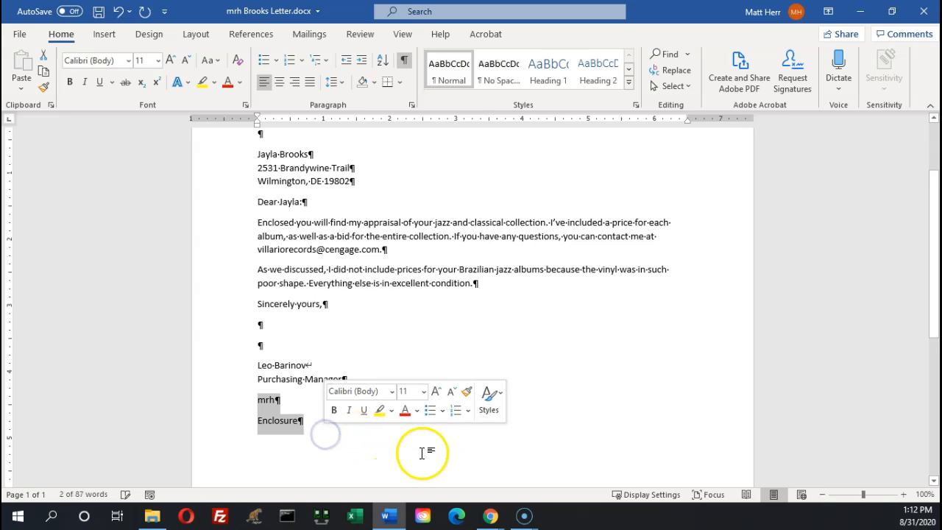
pyautogui.click(277, 408)
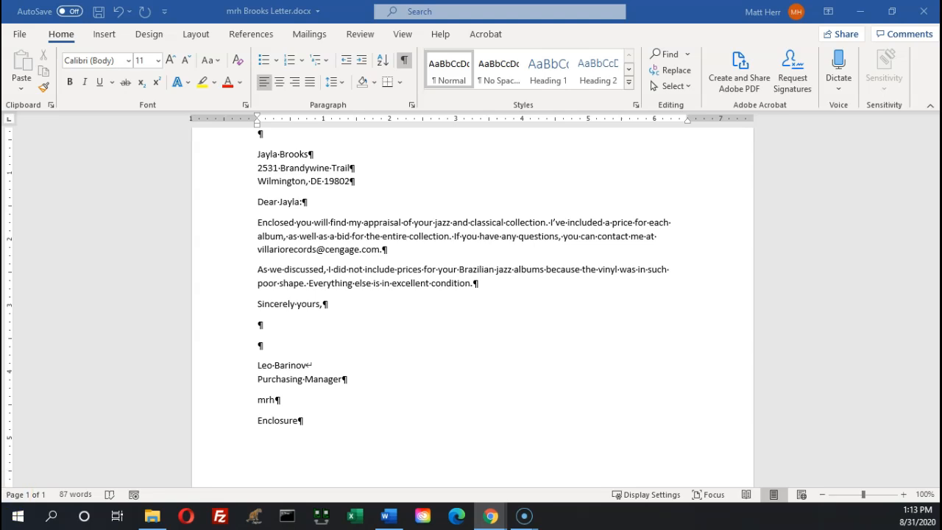
pyautogui.click(490, 516)
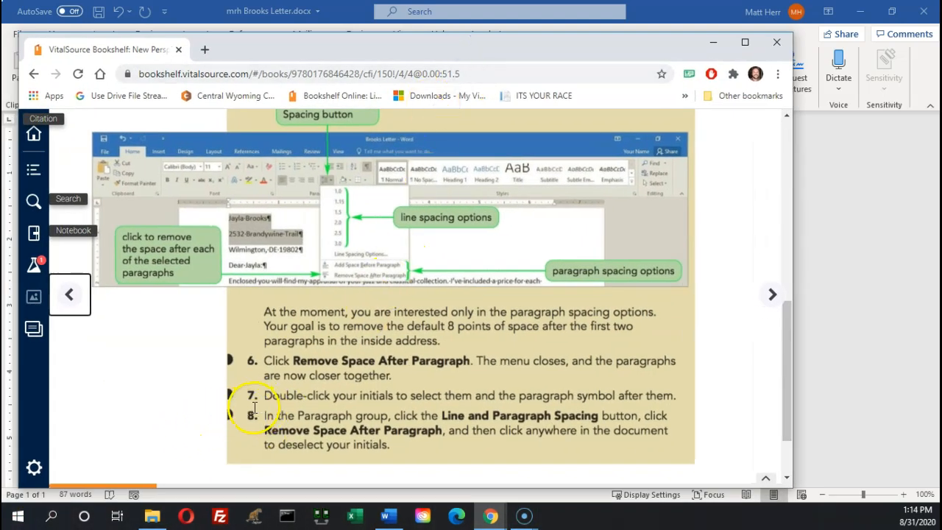
pyautogui.scroll(6, 258, 394)
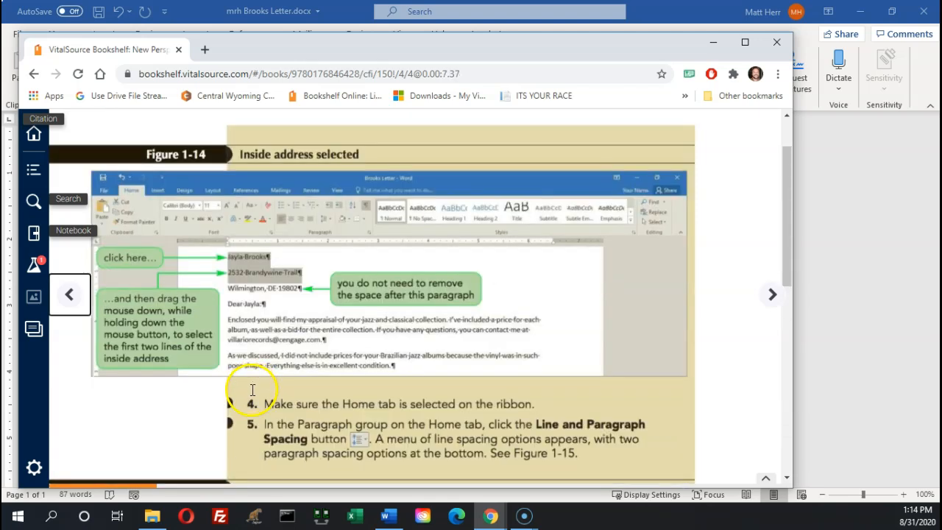
pyautogui.scroll(-6, 252, 390)
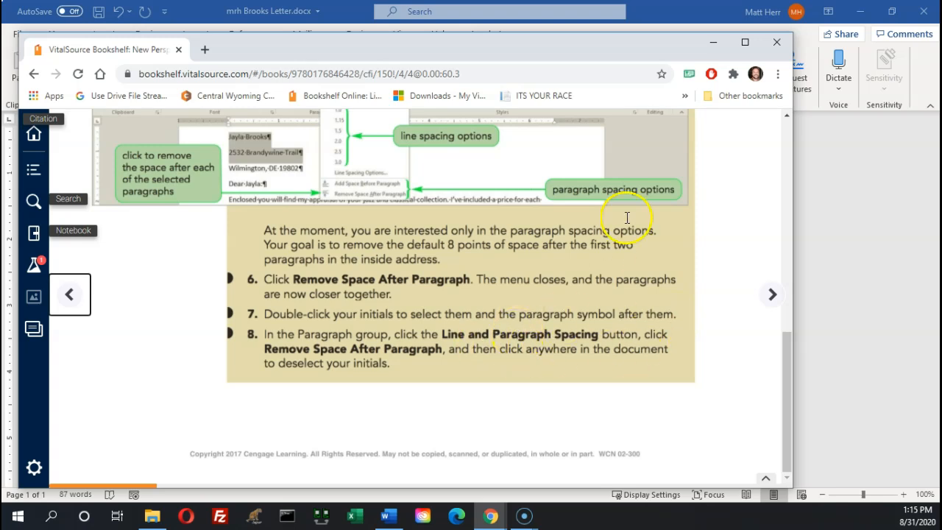
pyautogui.click(706, 44)
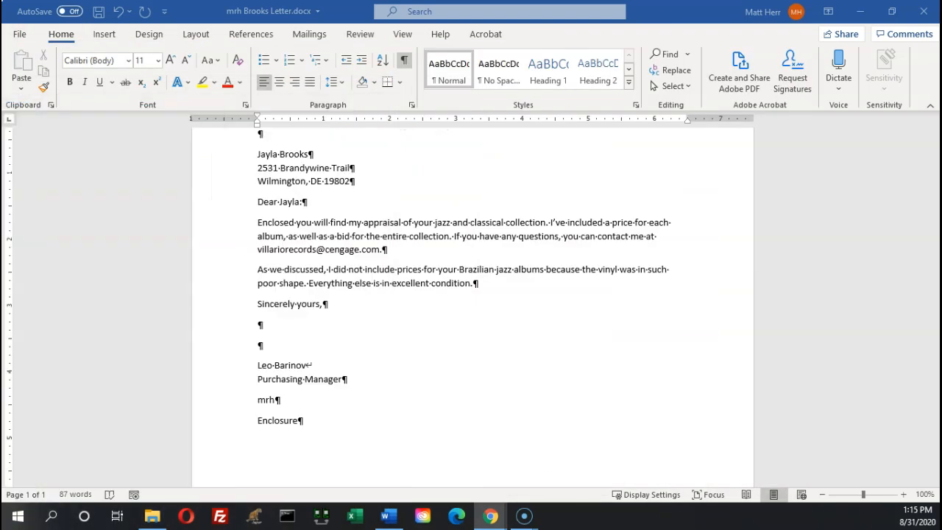
# Remove the space after the mrh initials line so Enclosure sits directly below
pyautogui.doubleClick(266, 400)
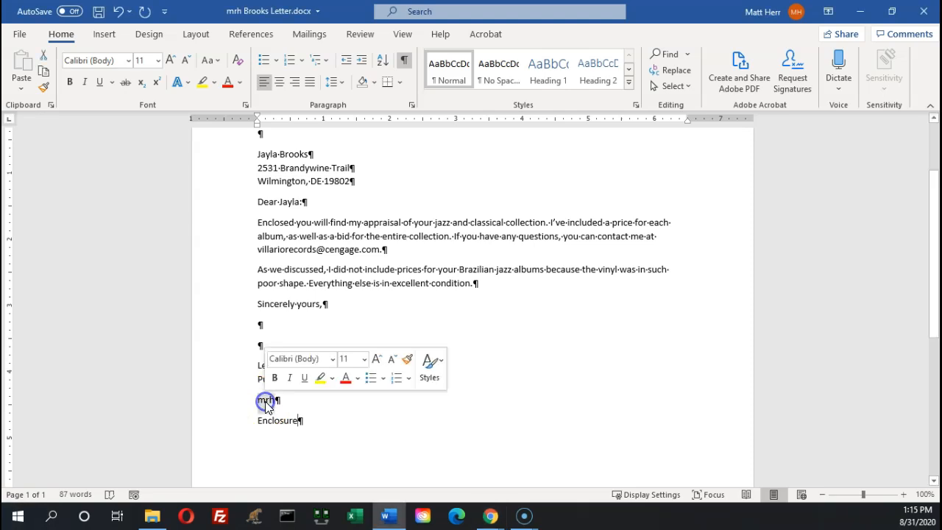
pyautogui.click(284, 398)
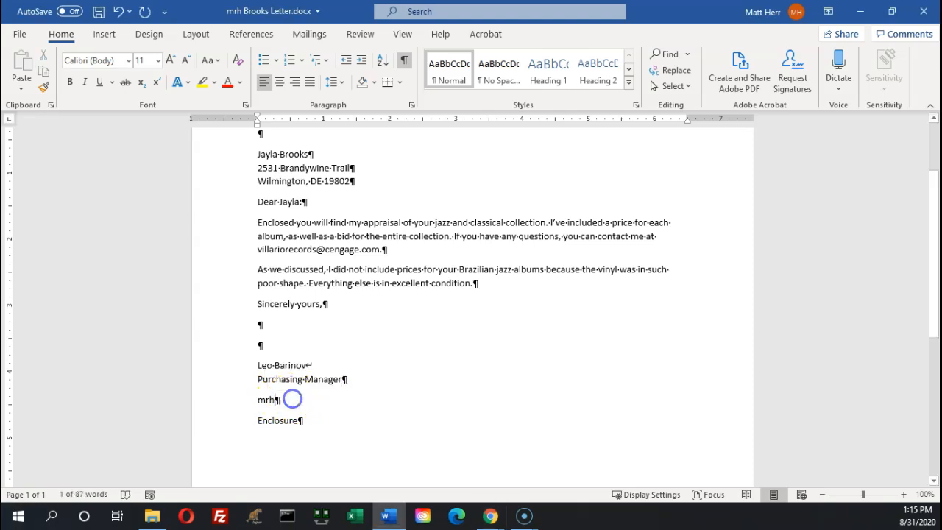
pyautogui.click(237, 403)
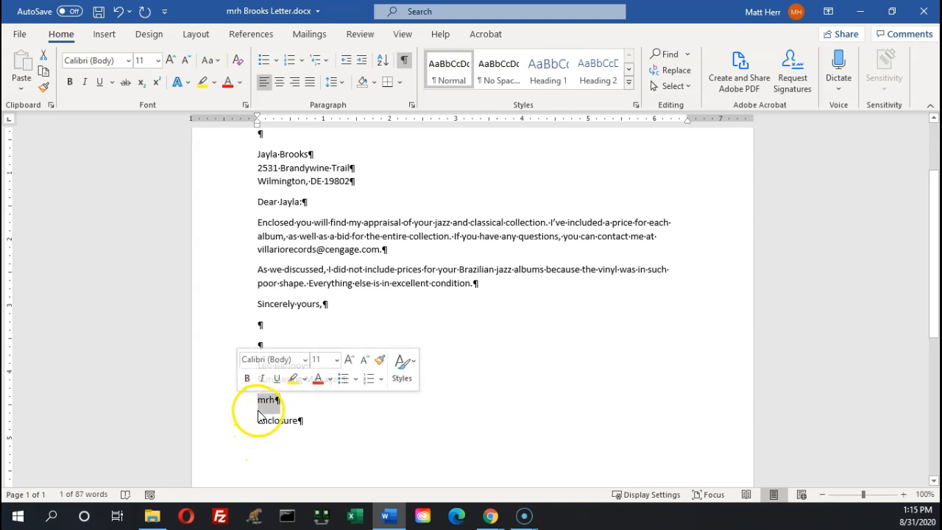
pyautogui.click(238, 410)
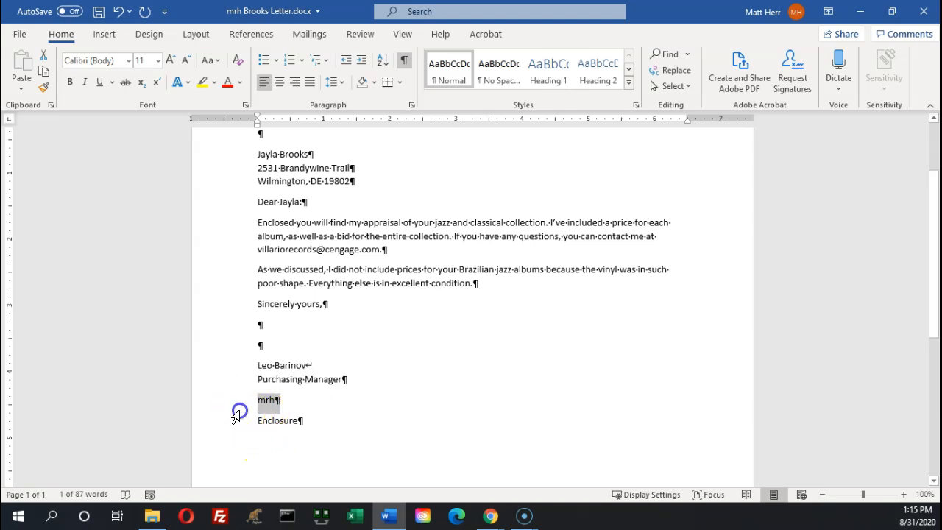
pyautogui.click(194, 314)
pyautogui.click(228, 407)
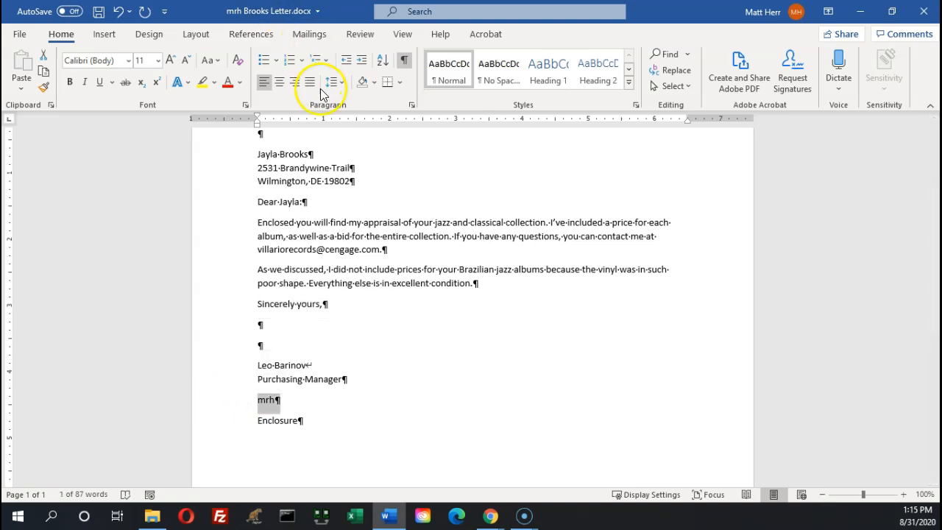
pyautogui.click(340, 83)
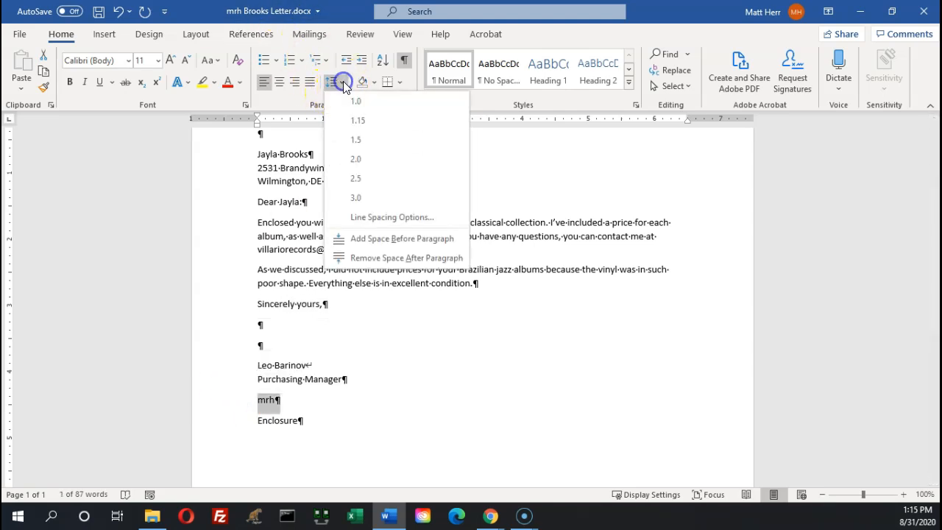
pyautogui.click(352, 258)
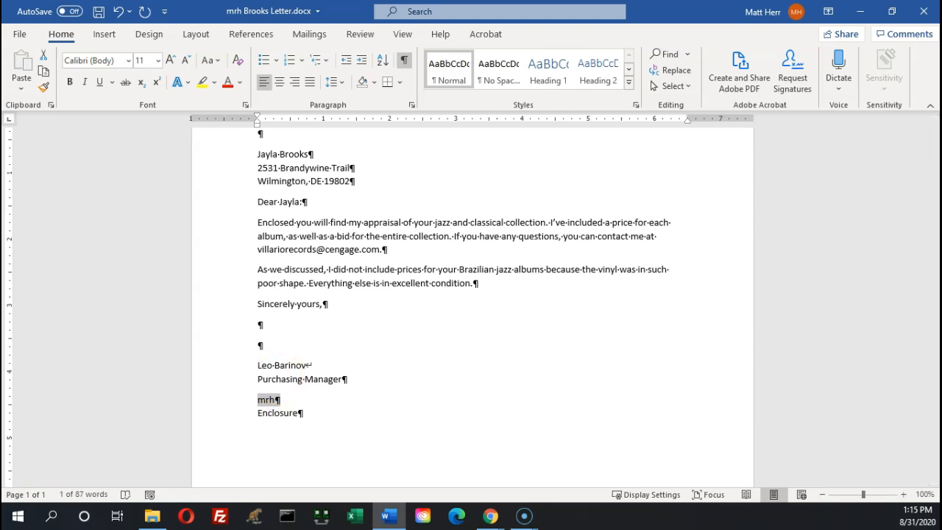
pyautogui.hotkey('alt', 'Tab')
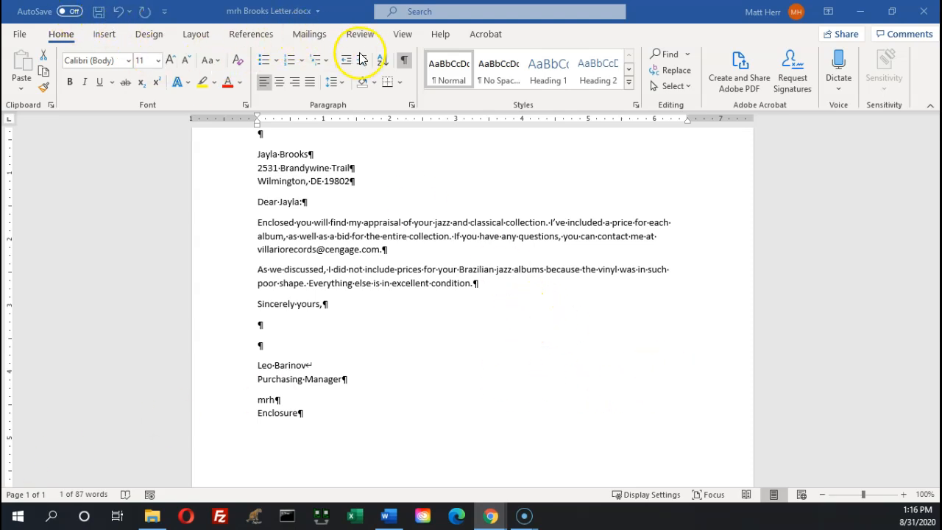
# Switch the View to One Page so the entire Brooks letter fits in the window
pyautogui.click(402, 39)
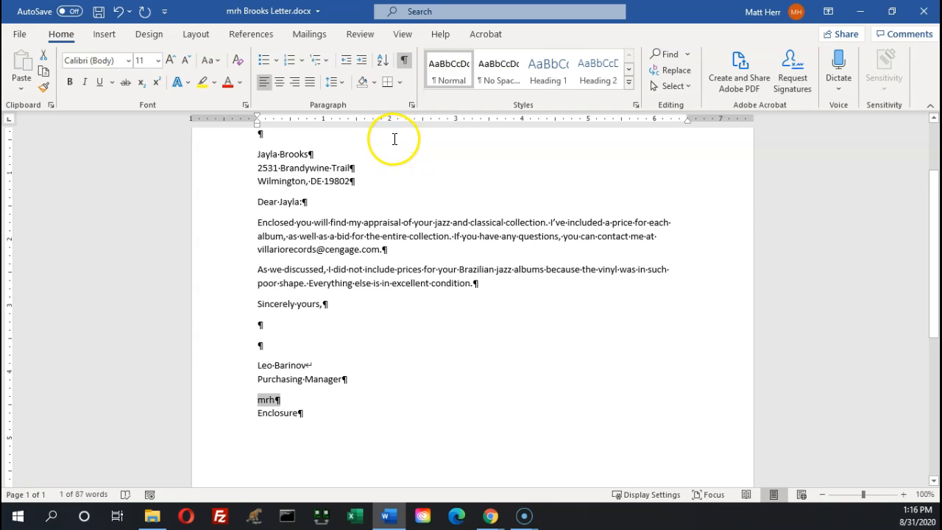
pyautogui.click(400, 33)
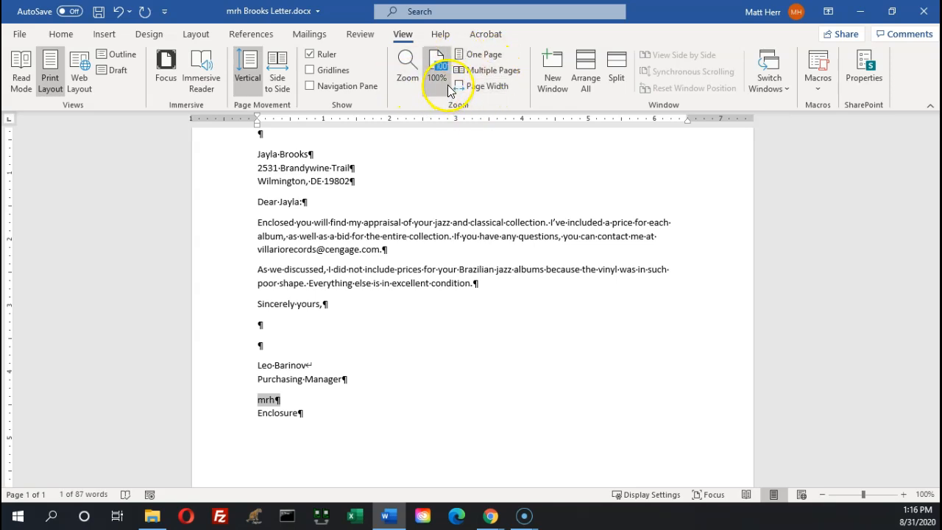
pyautogui.click(484, 56)
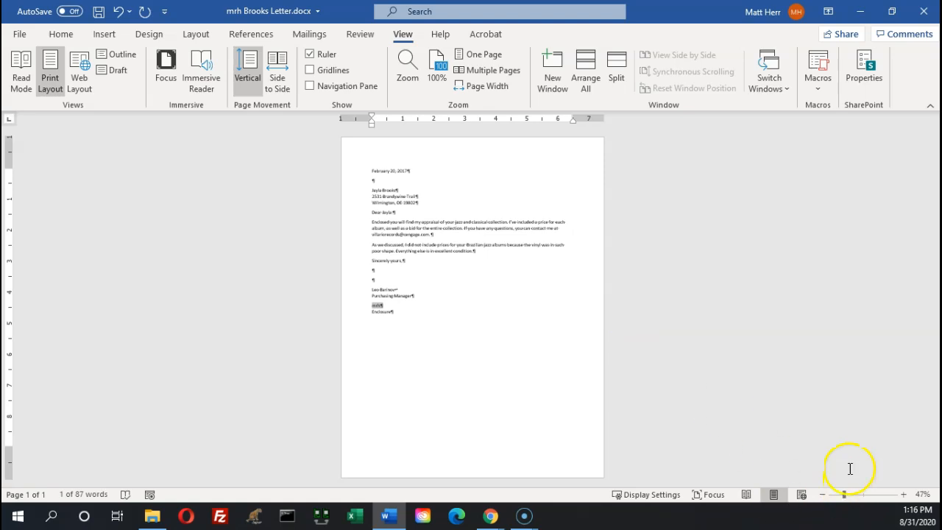
pyautogui.press('ctrl')
pyautogui.press('ctrl')
pyautogui.press('ctrl')
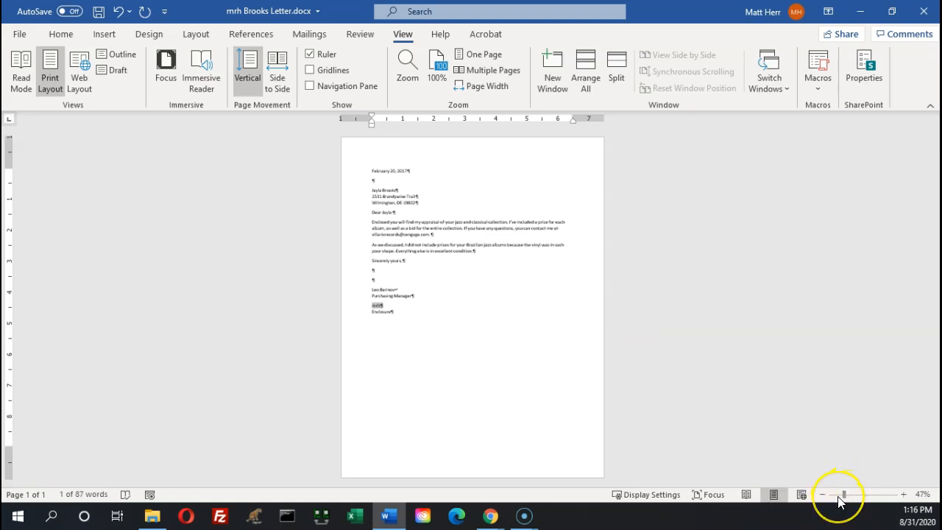
pyautogui.press('ctrl')
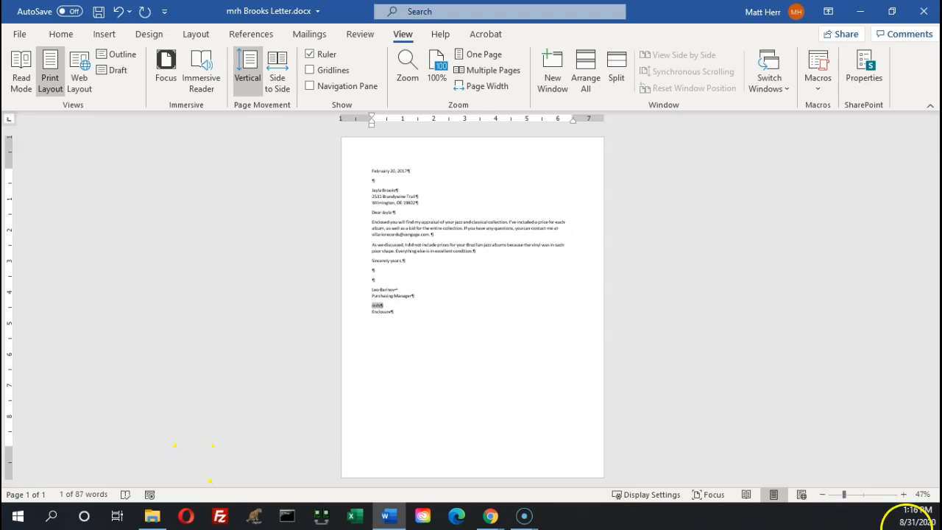
pyautogui.hotkey('alt', 'Tab')
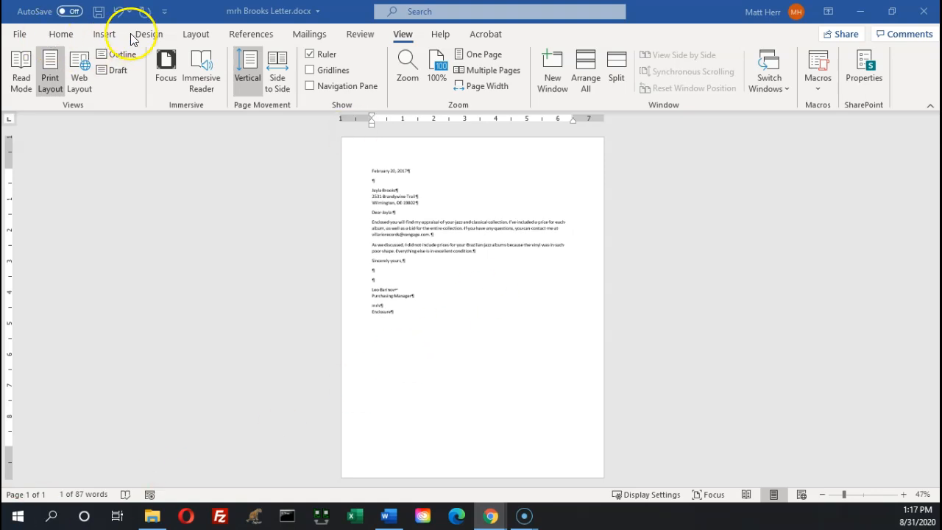
# Review the Layout tab's Margins presets without applying any
pyautogui.click(194, 34)
pyautogui.click(195, 35)
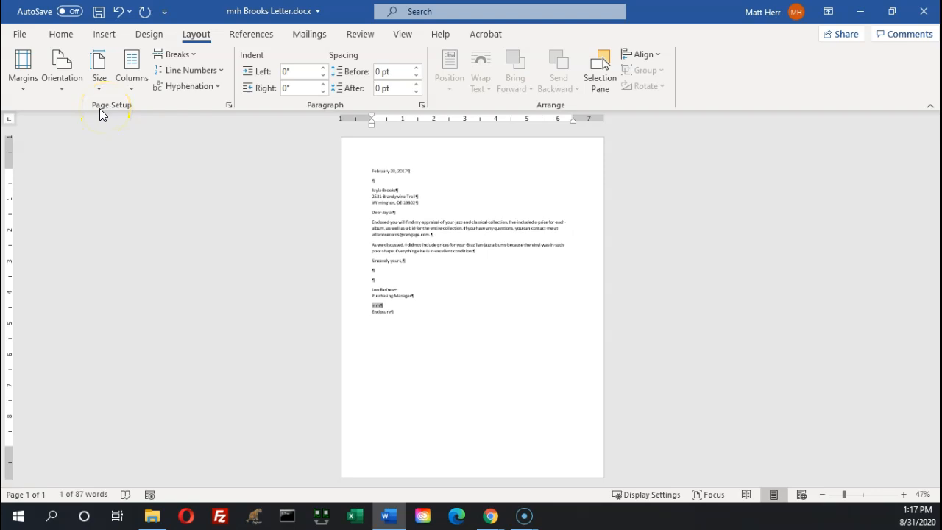
pyautogui.click(24, 87)
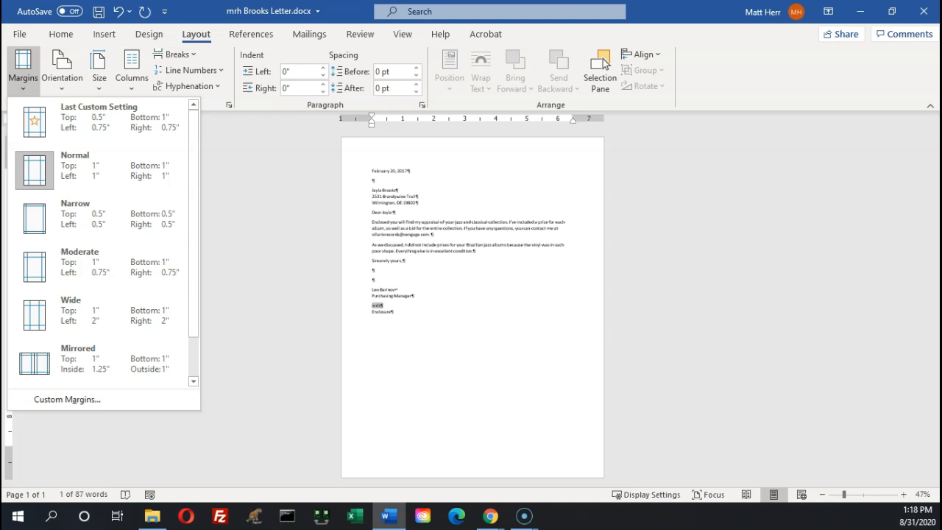
pyautogui.hotkey('alt', 'Tab')
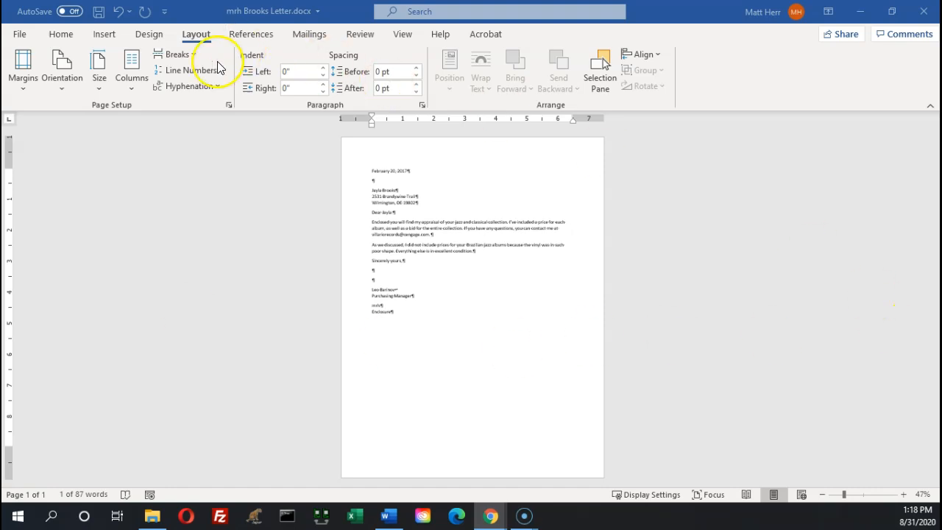
# Set a 2.5-inch top margin through Custom Margins
pyautogui.click(22, 92)
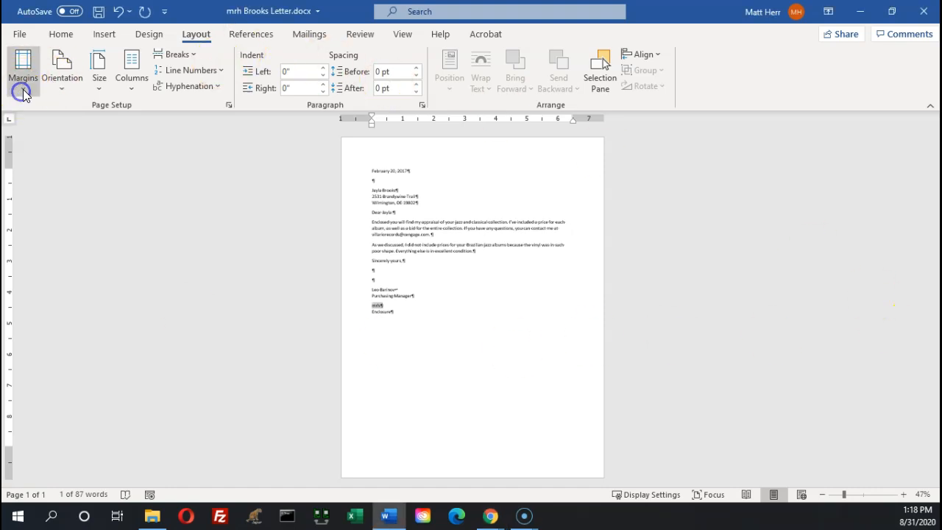
pyautogui.click(22, 92)
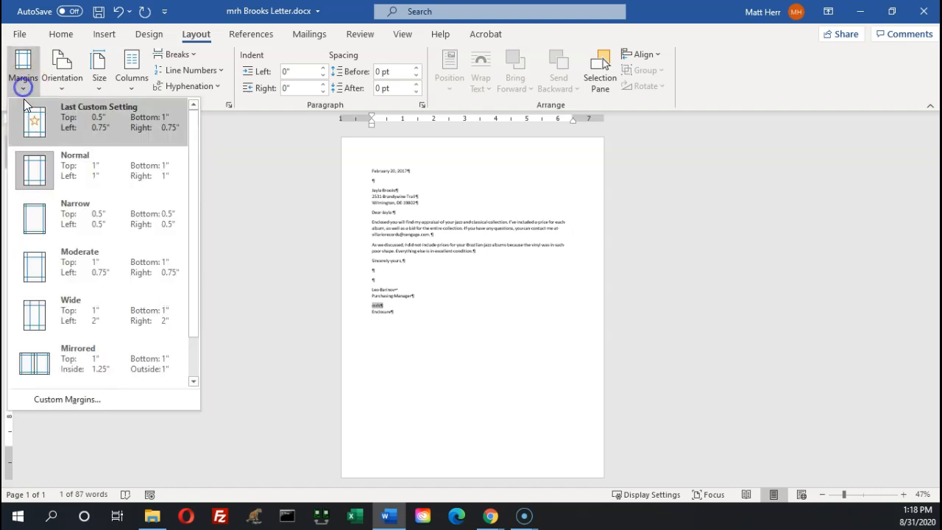
pyautogui.click(59, 403)
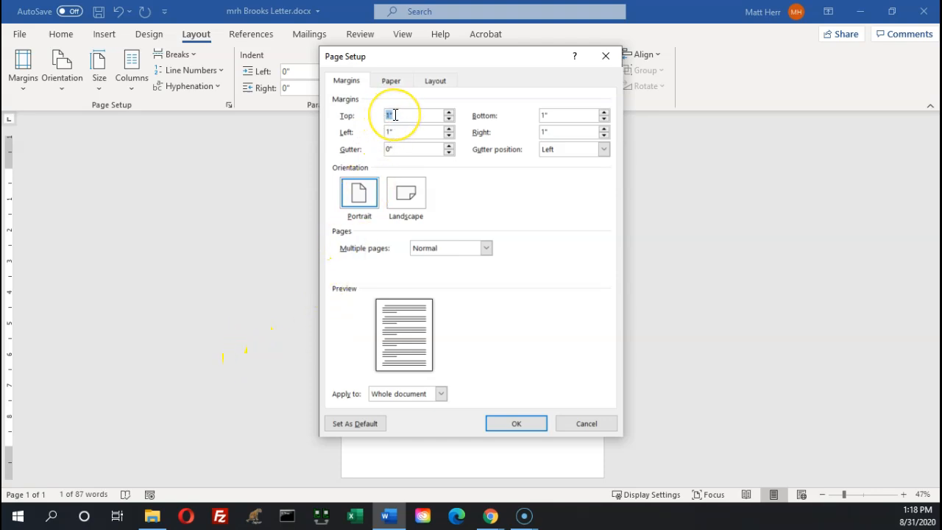
pyautogui.write('2.5')
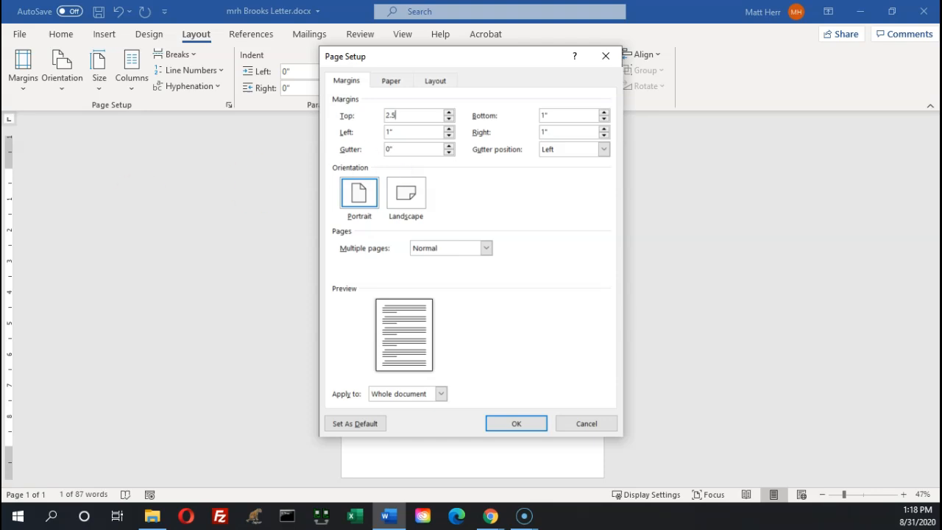
pyautogui.hotkey('alt', 'Tab')
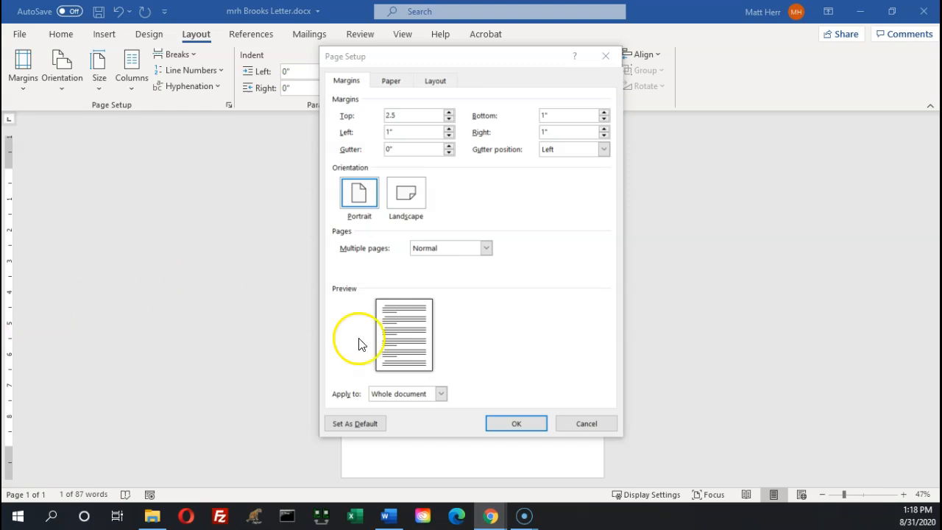
pyautogui.click(511, 423)
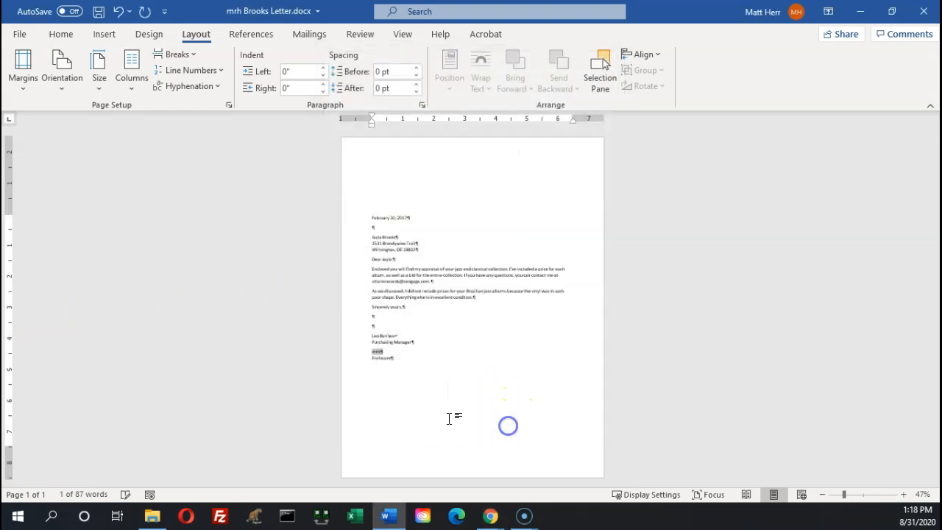
# Turn Show/Hide ¶ formatting marks off on the Home tab, then back on
pyautogui.click(381, 185)
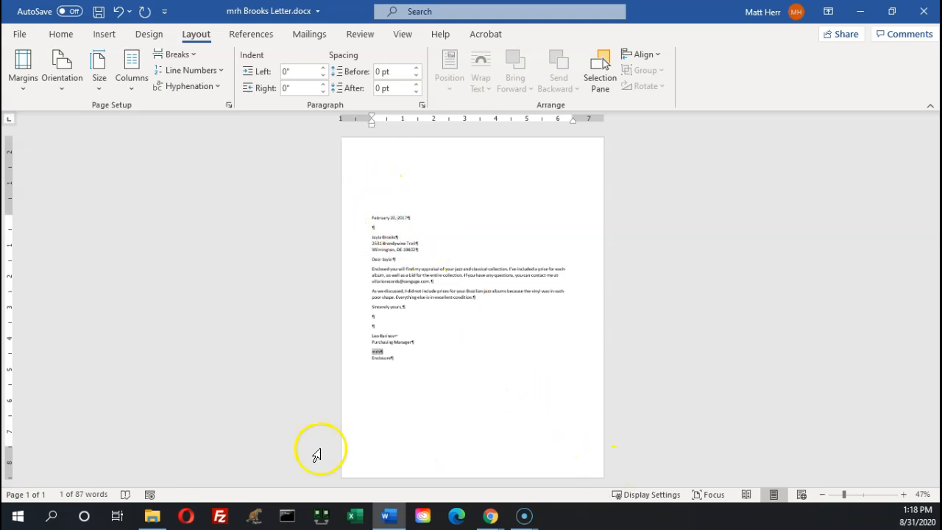
pyautogui.hotkey('alt', 'Tab')
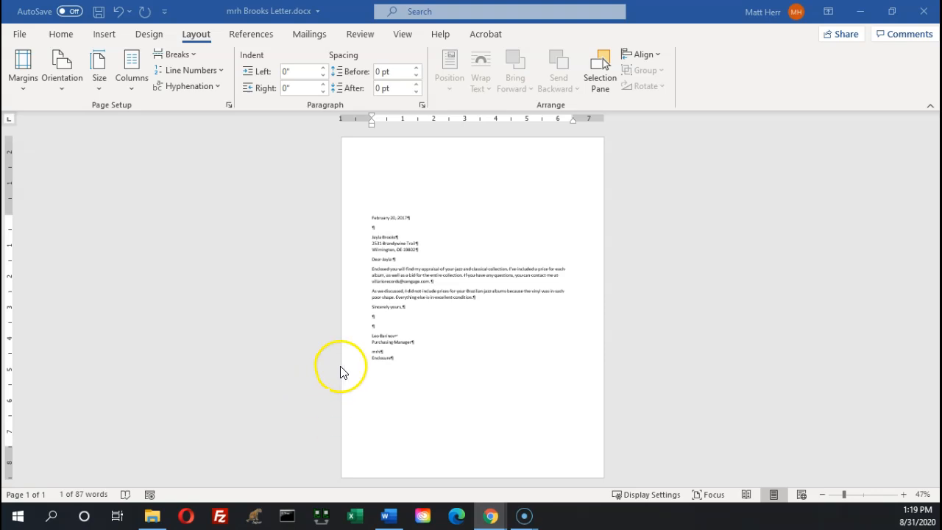
pyautogui.click(65, 38)
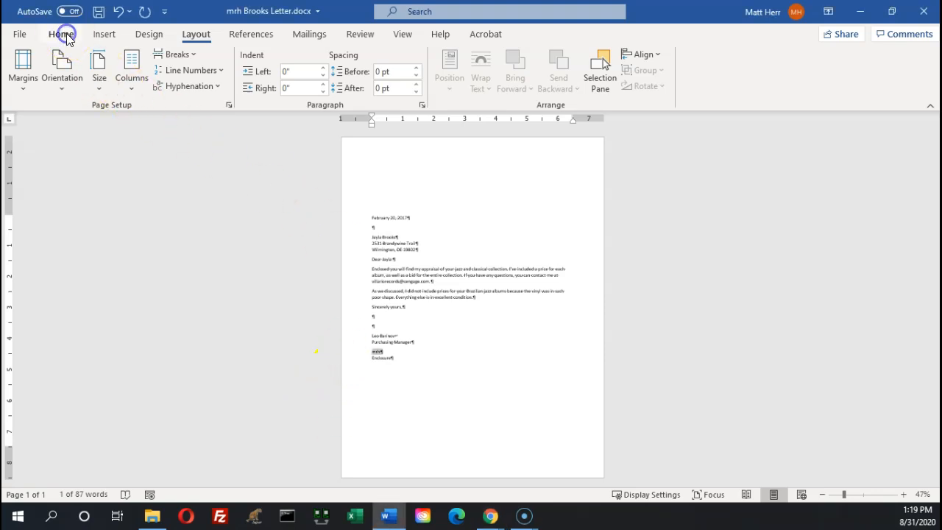
pyautogui.click(64, 37)
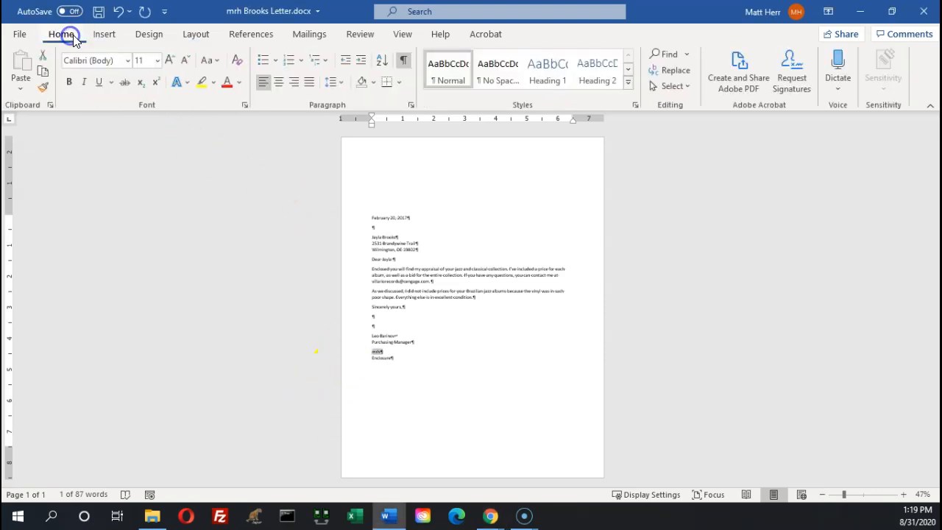
pyautogui.click(404, 65)
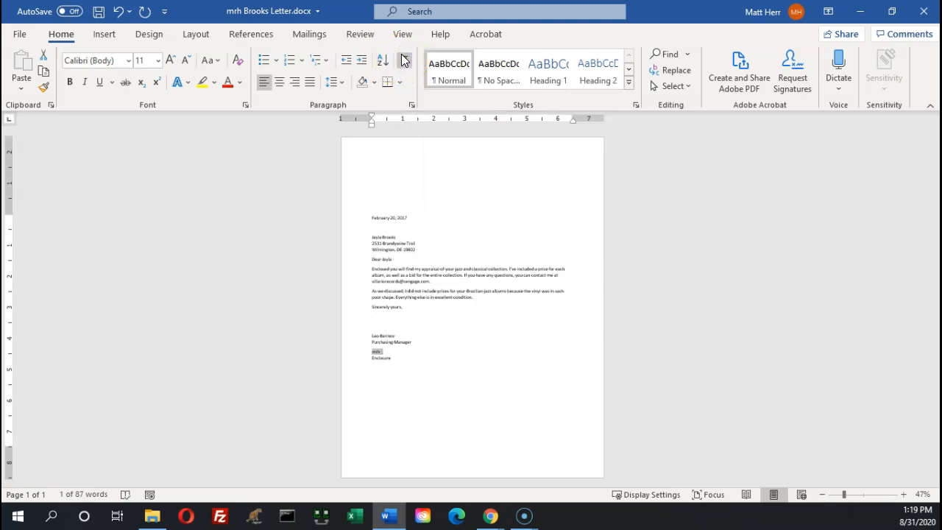
pyautogui.click(405, 63)
pyautogui.click(405, 63)
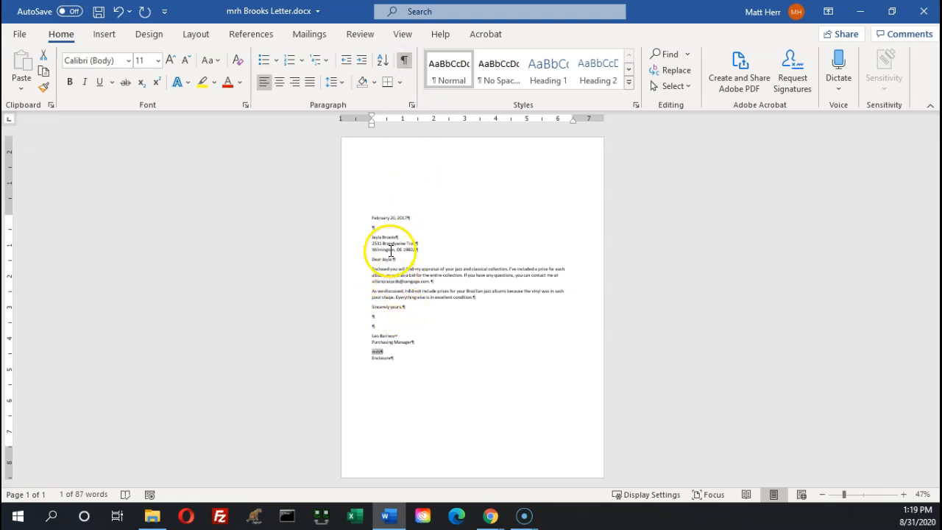
pyautogui.click(20, 37)
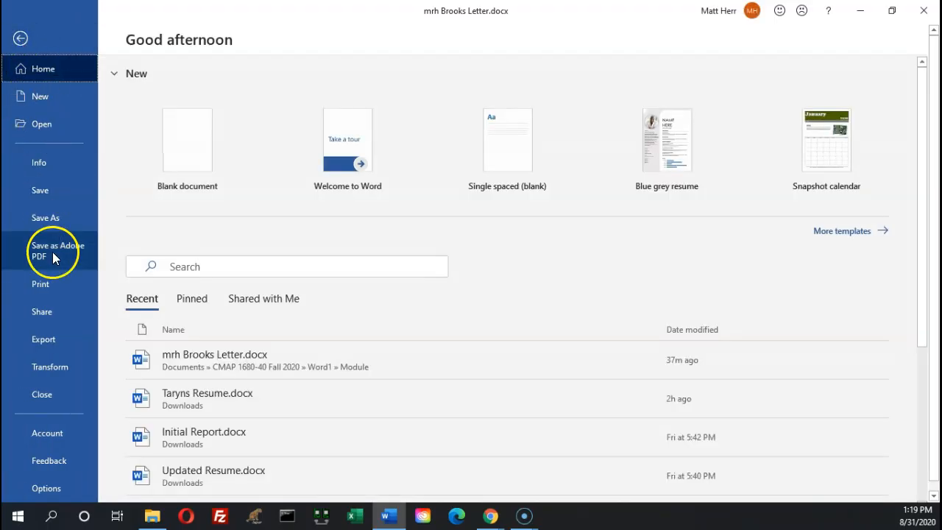
pyautogui.click(41, 287)
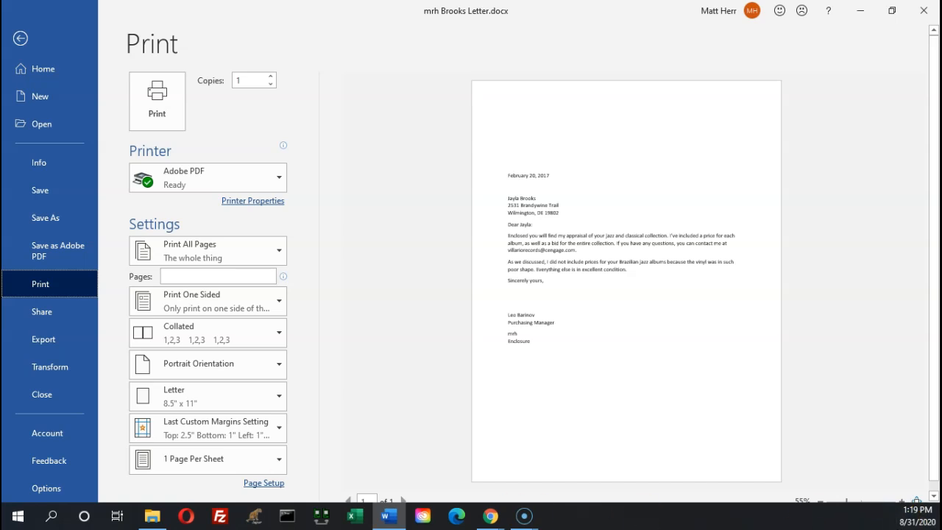
pyautogui.hotkey('alt', 'Tab')
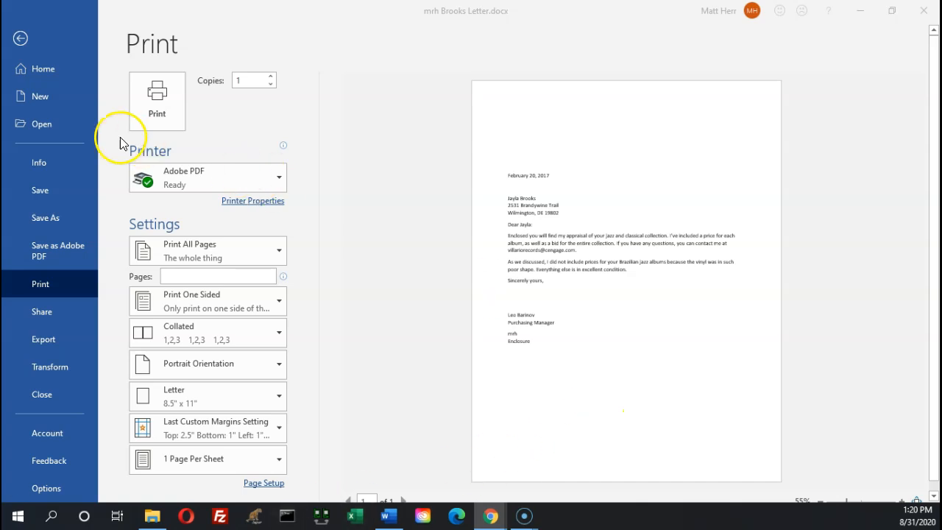
pyautogui.click(20, 41)
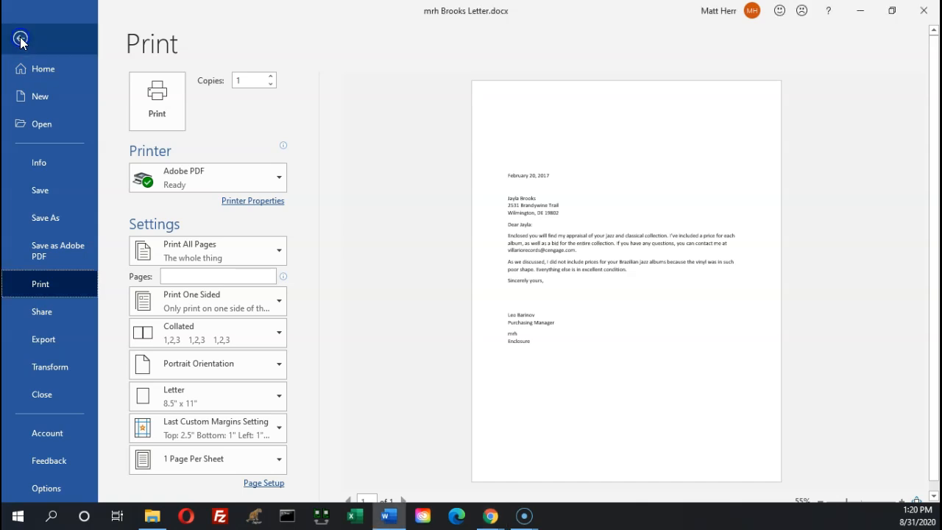
pyautogui.click(20, 41)
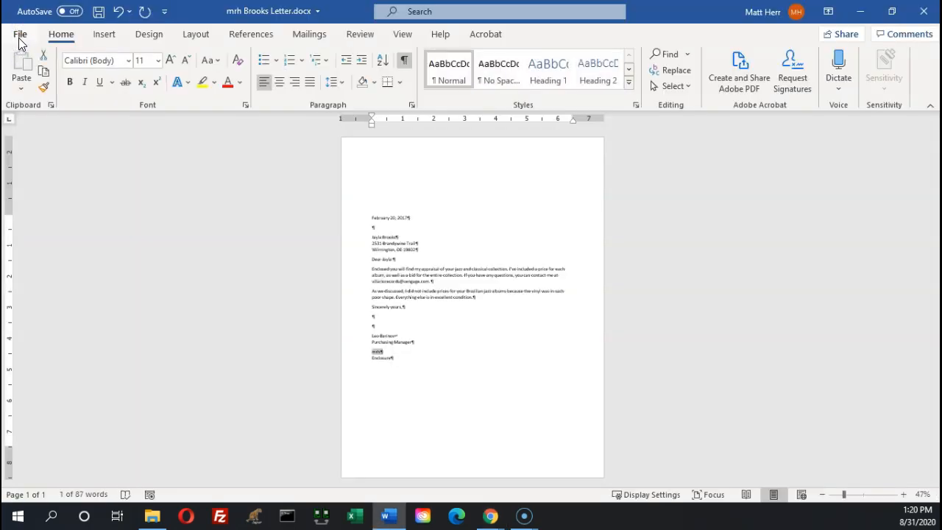
pyautogui.click(19, 39)
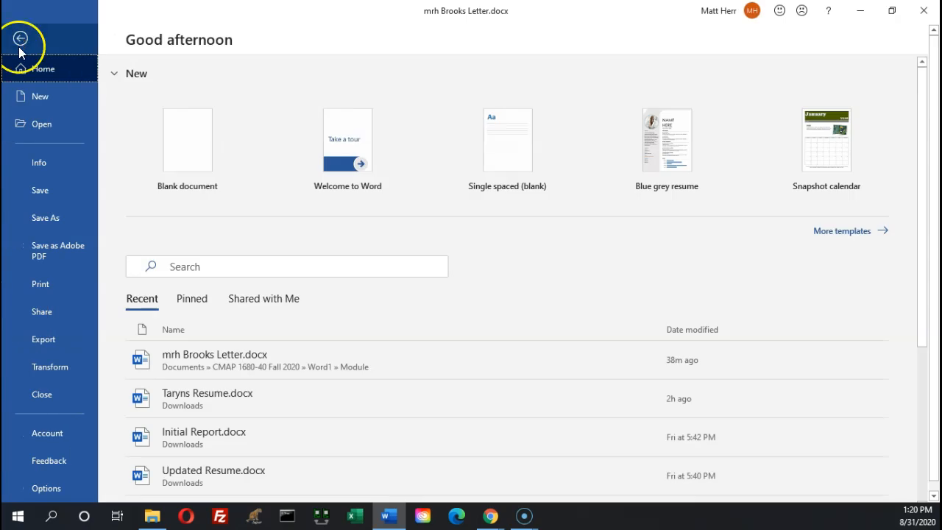
pyautogui.click(63, 395)
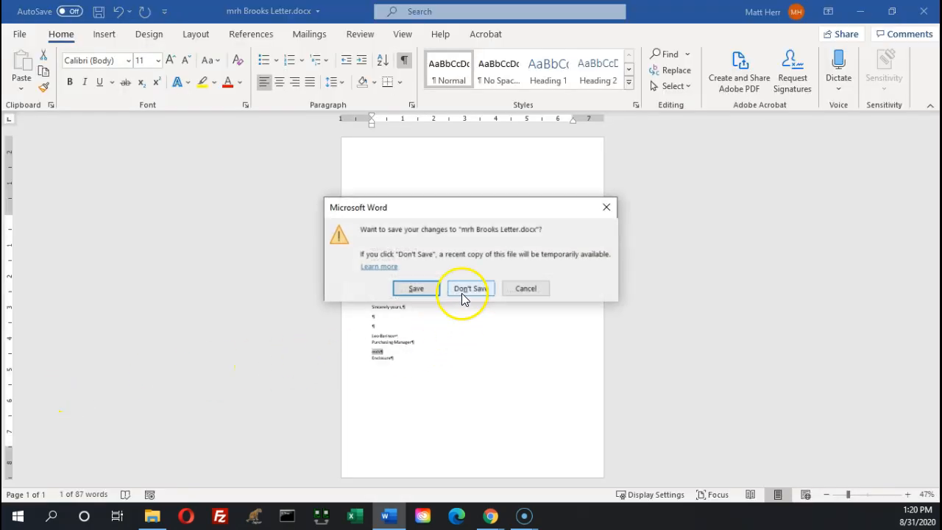
pyautogui.click(404, 290)
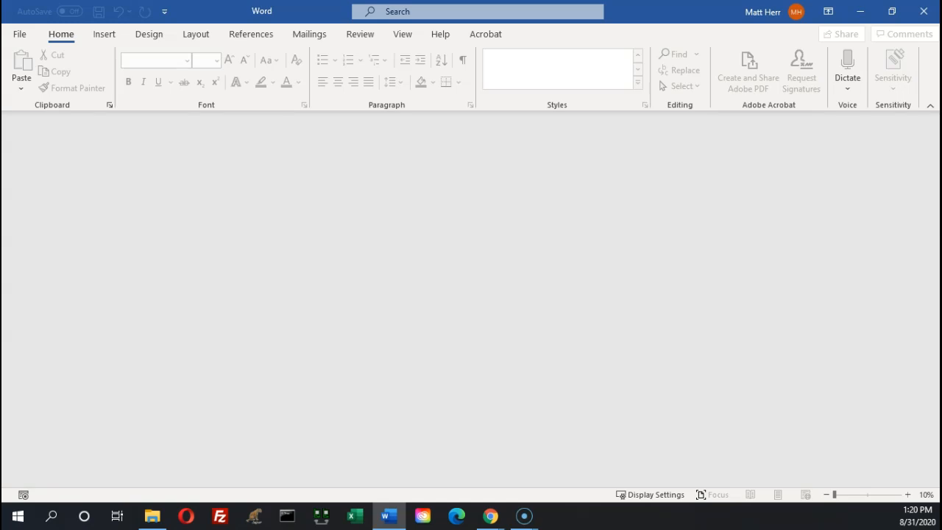
pyautogui.hotkey('alt', 'Tab')
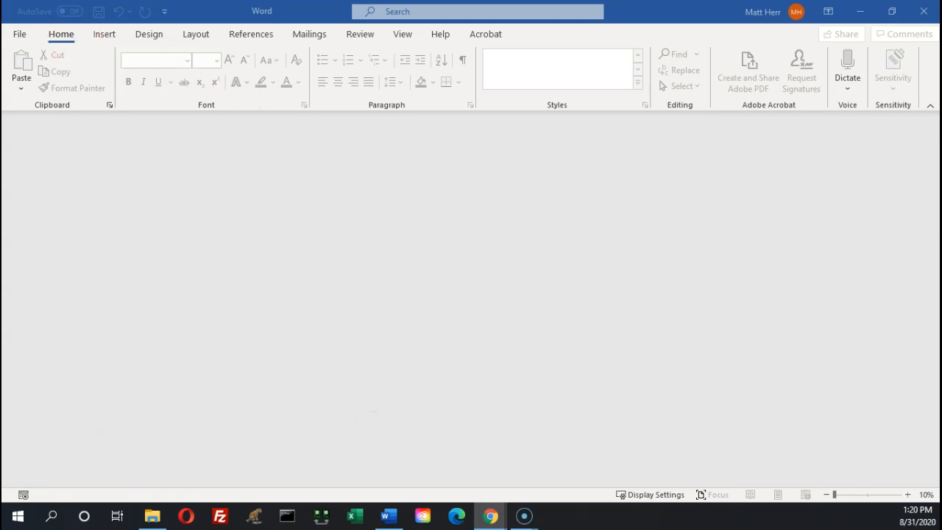
pyautogui.click(19, 34)
# Create a new blank document, Document2, and return to the File backstage page
pyautogui.click(50, 100)
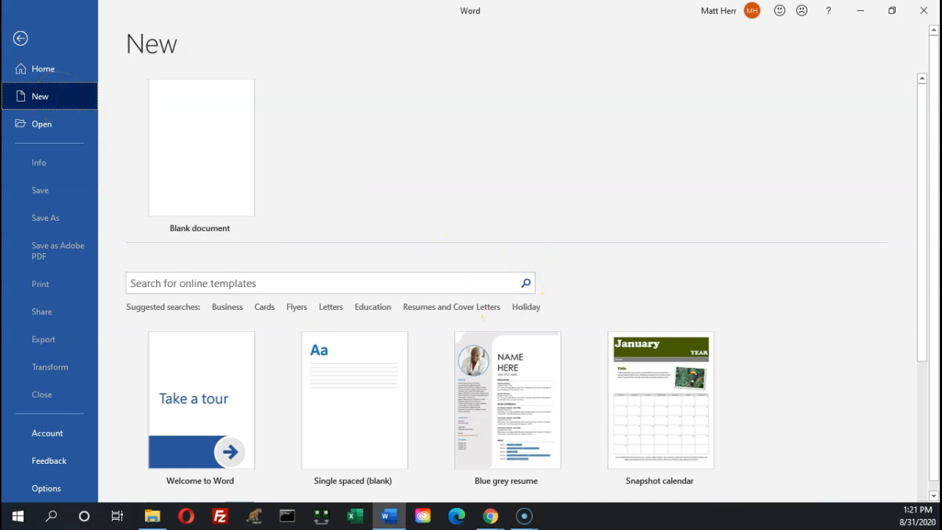
pyautogui.hotkey('alt', 'Tab')
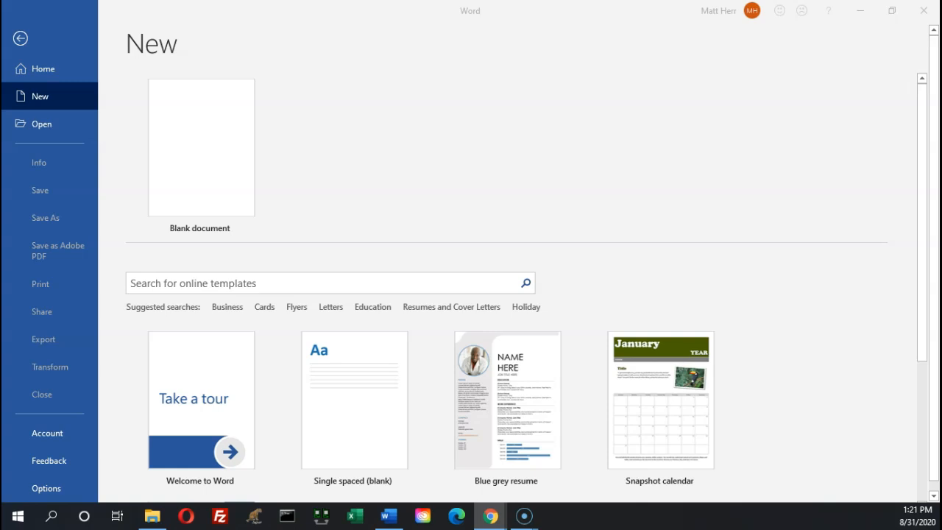
pyautogui.click(192, 146)
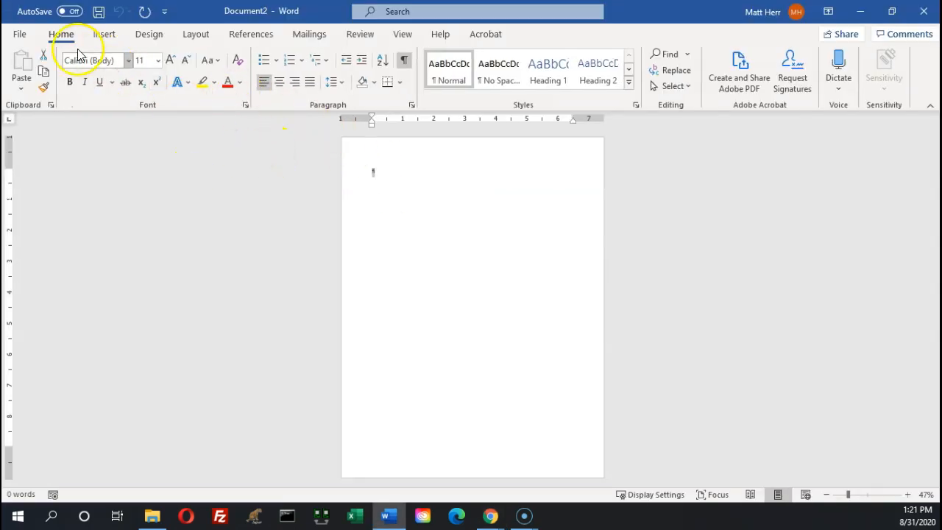
pyautogui.click(19, 33)
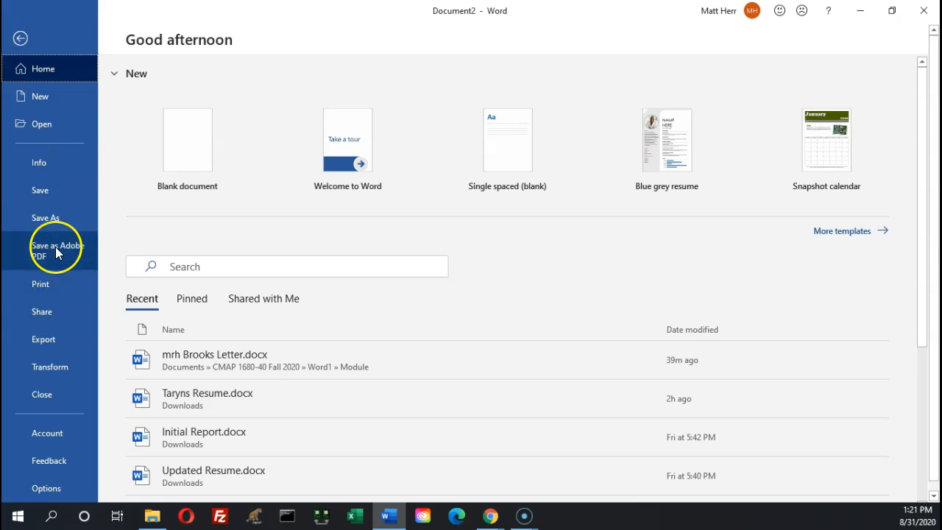
# Save it as 'mrh Gomez Envelope' in CMAP 1680-40 Fall 2020 > Word1 > Module
pyautogui.click(64, 217)
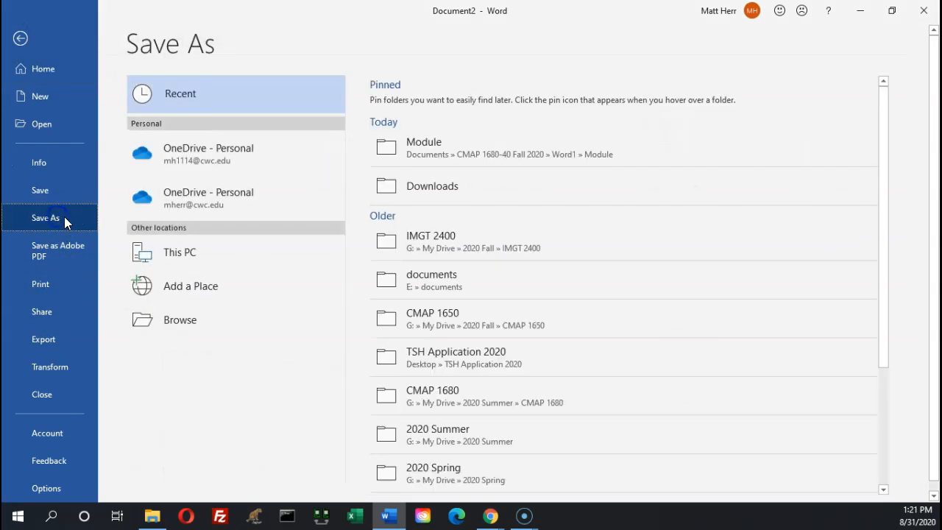
pyautogui.click(190, 321)
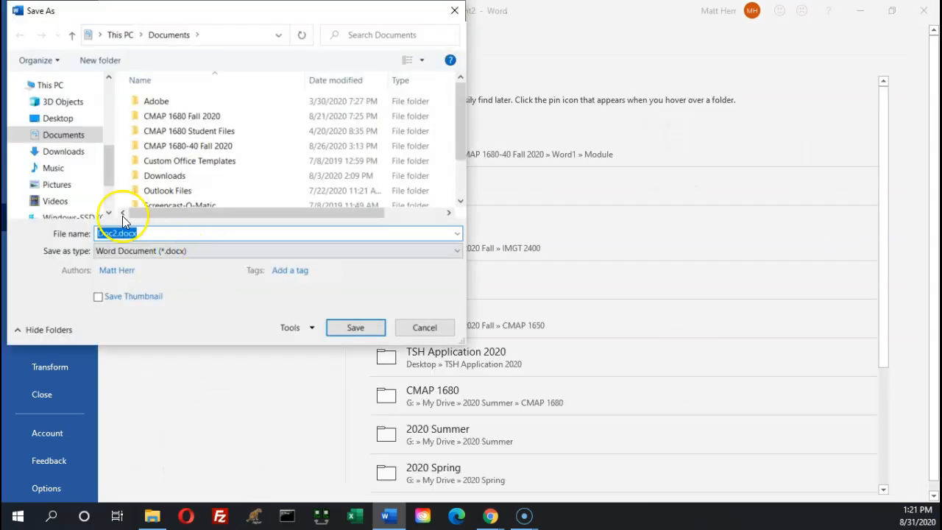
pyautogui.scroll(3, 103, 92)
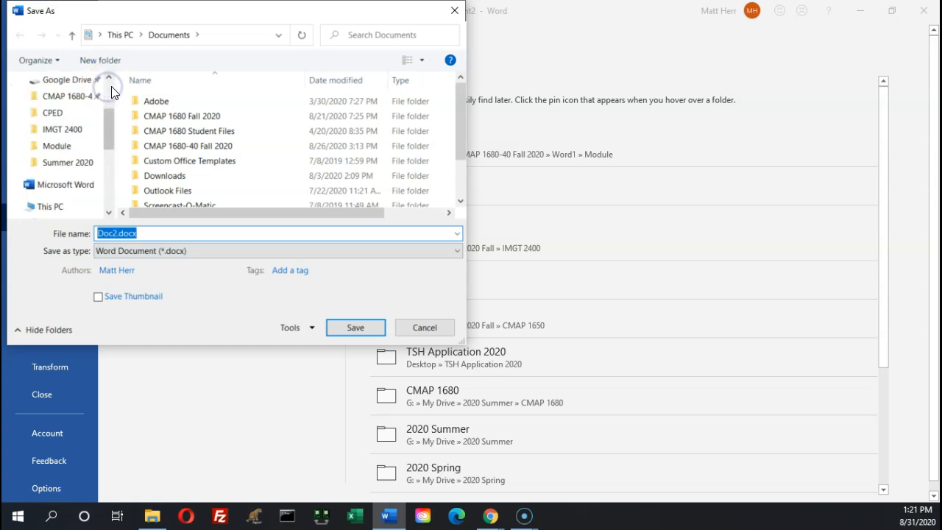
pyautogui.click(81, 95)
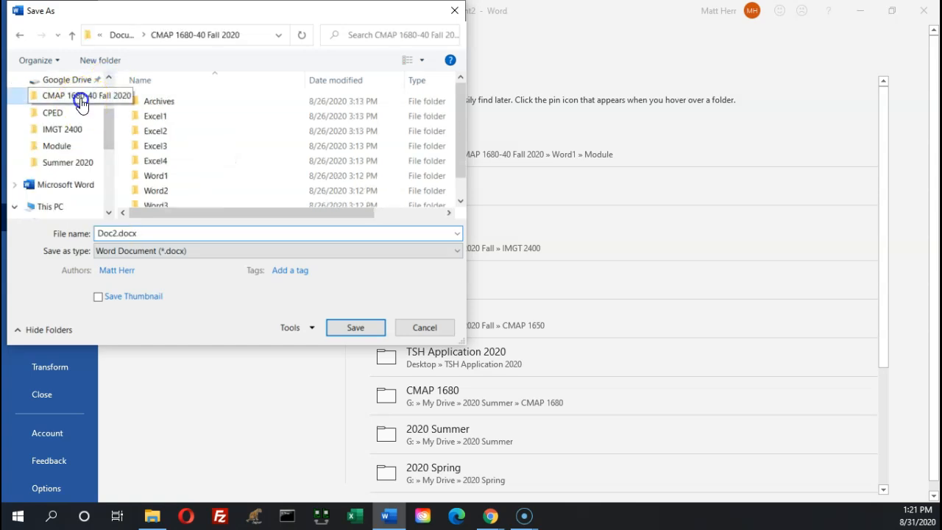
pyautogui.doubleClick(157, 178)
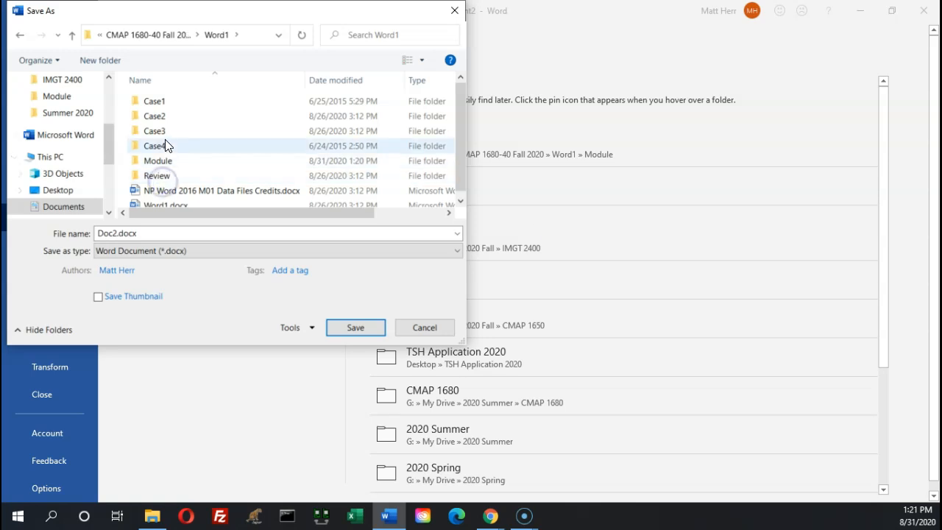
pyautogui.doubleClick(159, 162)
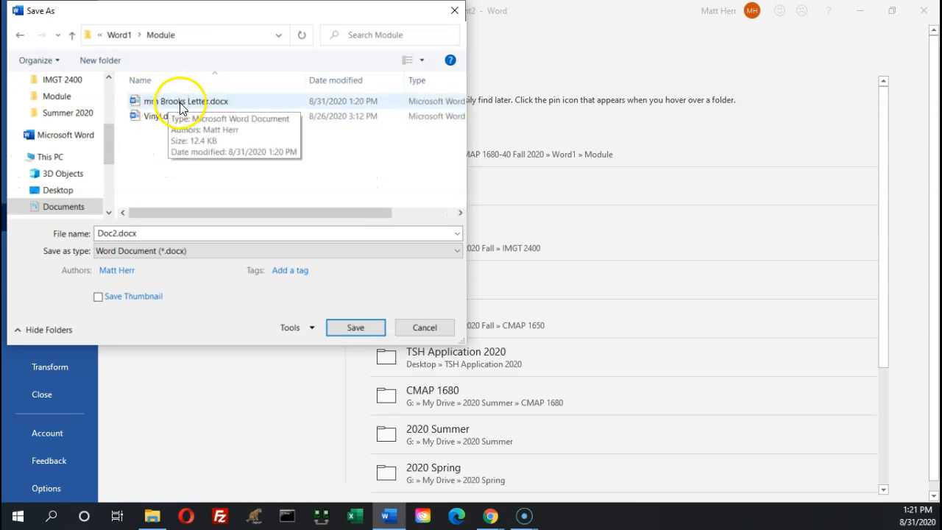
pyautogui.doubleClick(148, 233)
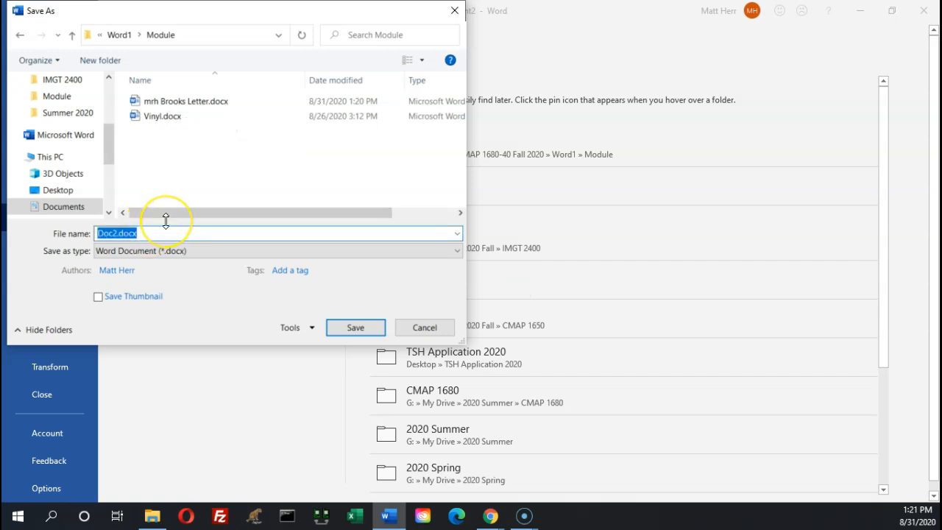
pyautogui.write('mrh')
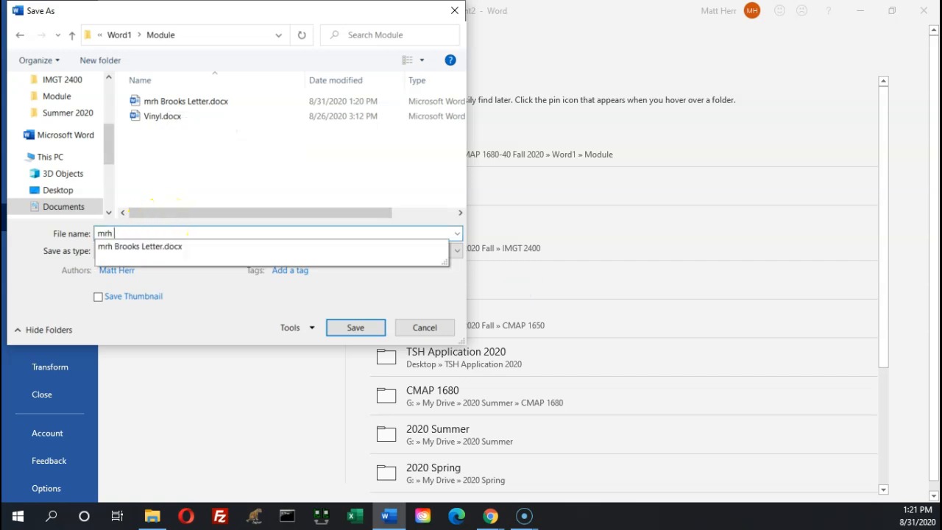
pyautogui.write(' Gomez')
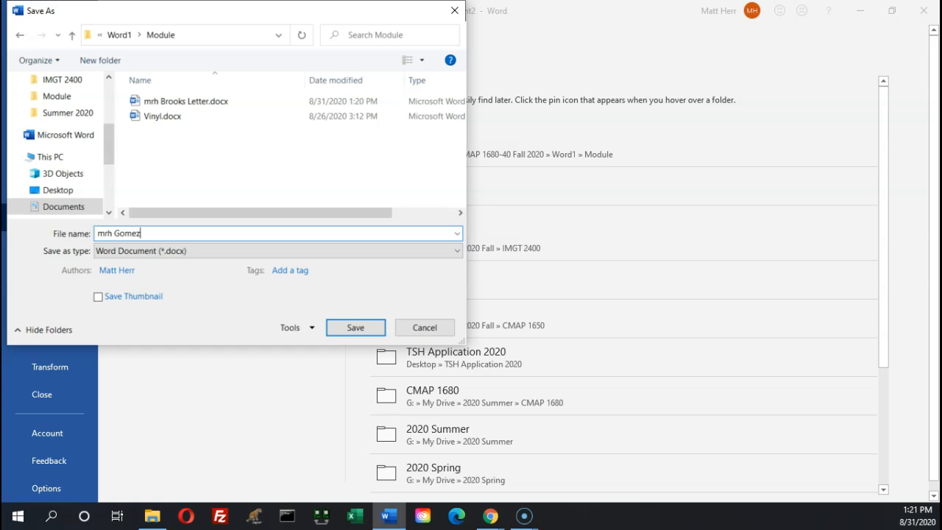
pyautogui.write(' Envelope')
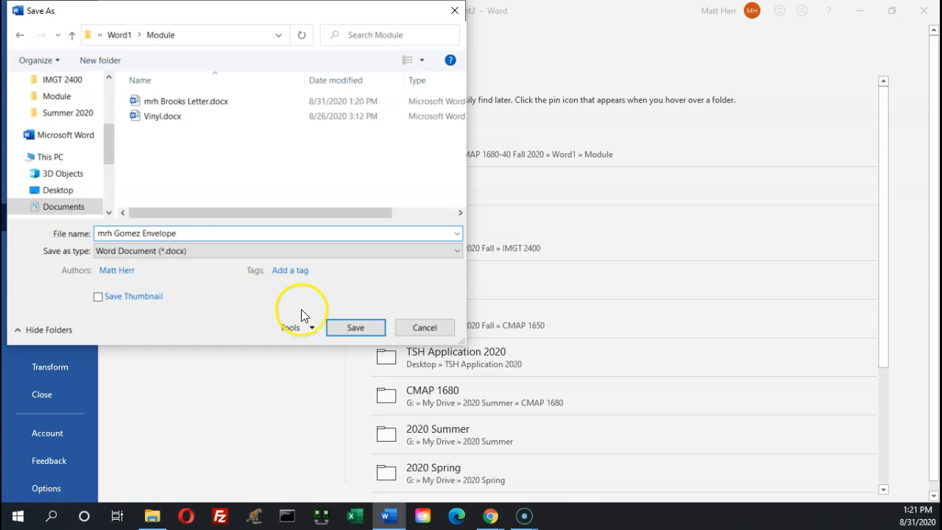
pyautogui.click(368, 327)
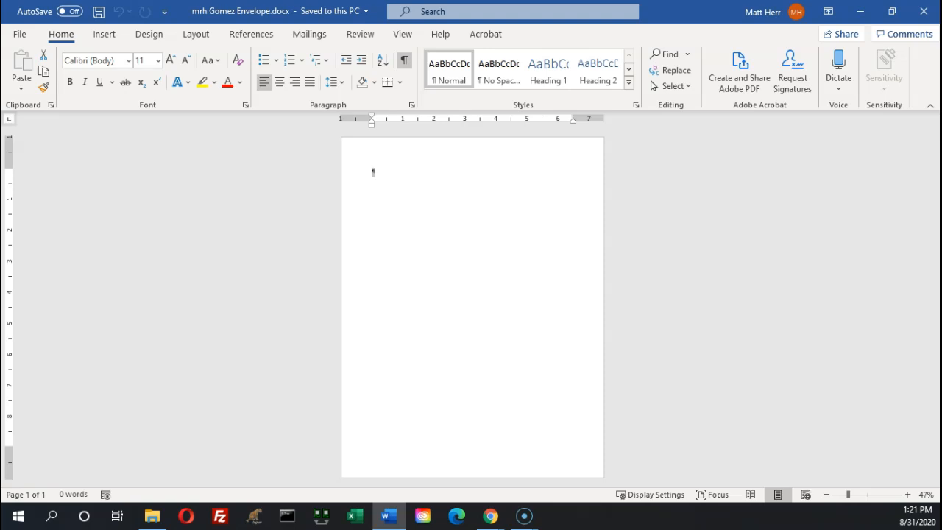
pyautogui.hotkey('alt', 'Tab')
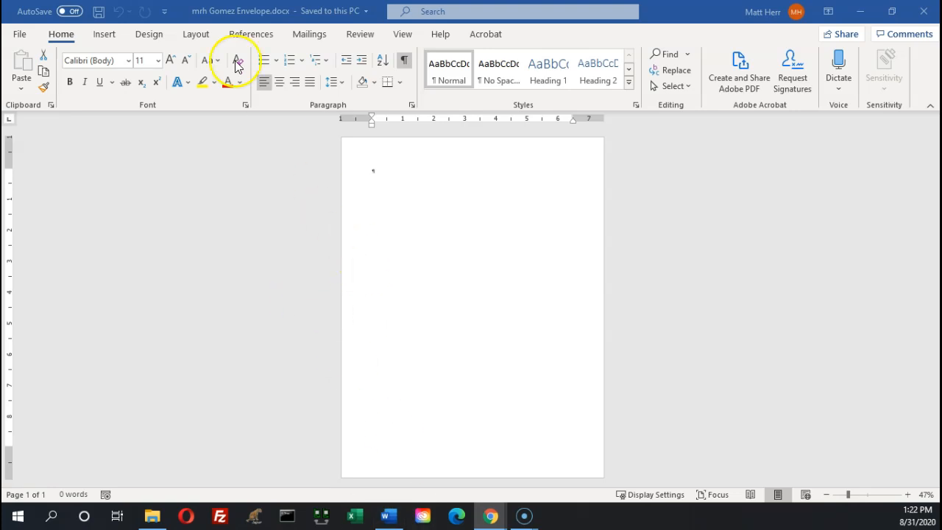
pyautogui.click(261, 17)
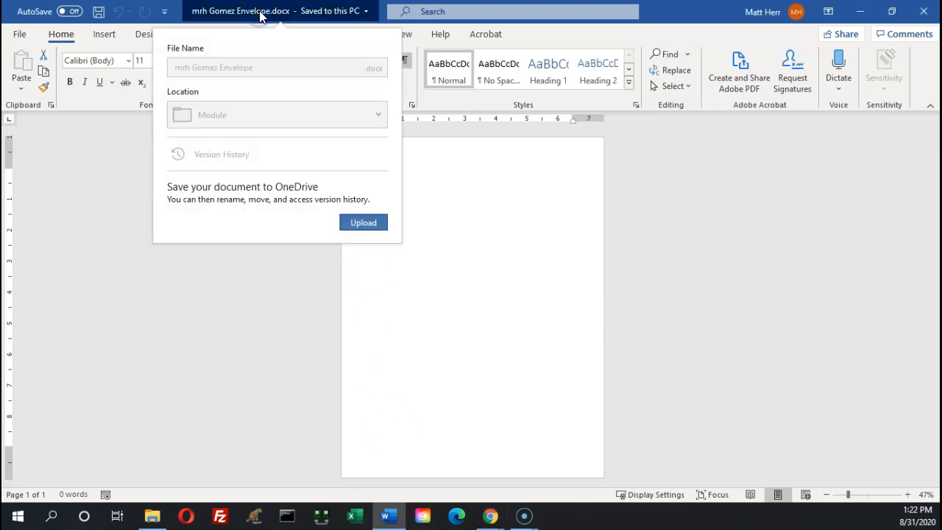
pyautogui.click(164, 11)
pyautogui.rightClick(683, 24)
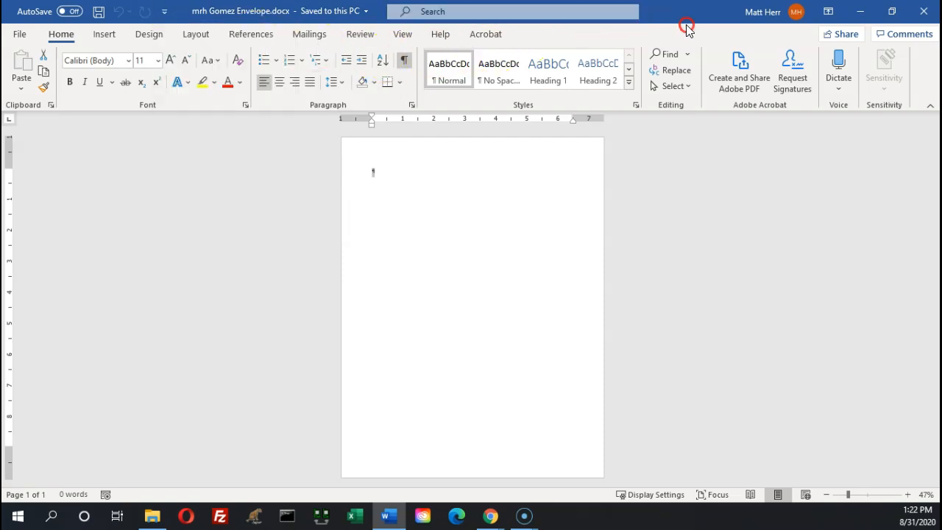
pyautogui.click(674, 10)
pyautogui.click(312, 41)
# Open the Envelopes dialog from Mailings with Omit return address checked, ready for the delivery address
pyautogui.click(310, 41)
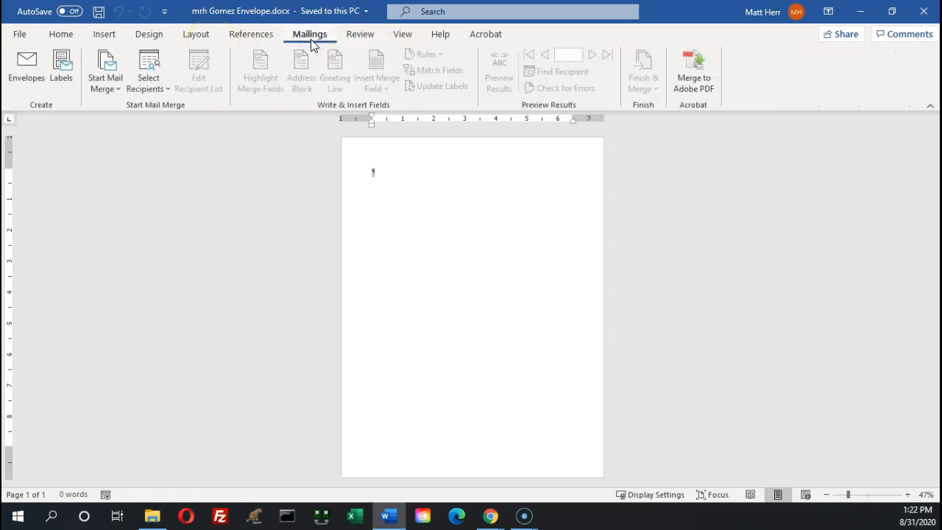
pyautogui.click(51, 95)
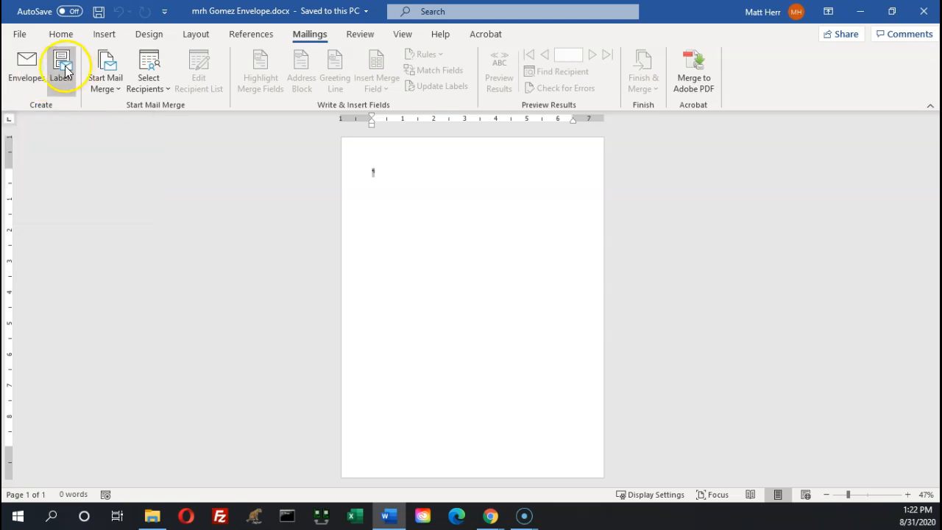
pyautogui.click(25, 76)
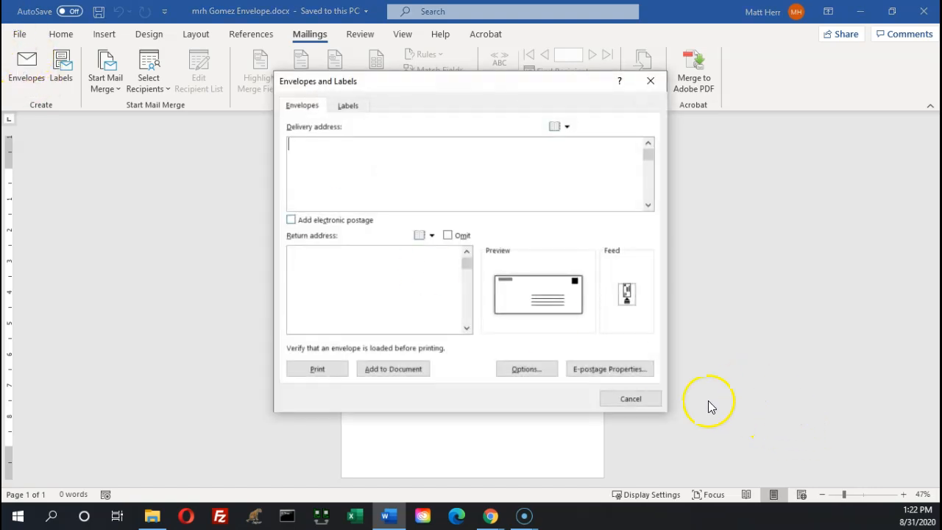
pyautogui.click(889, 296)
pyautogui.click(448, 235)
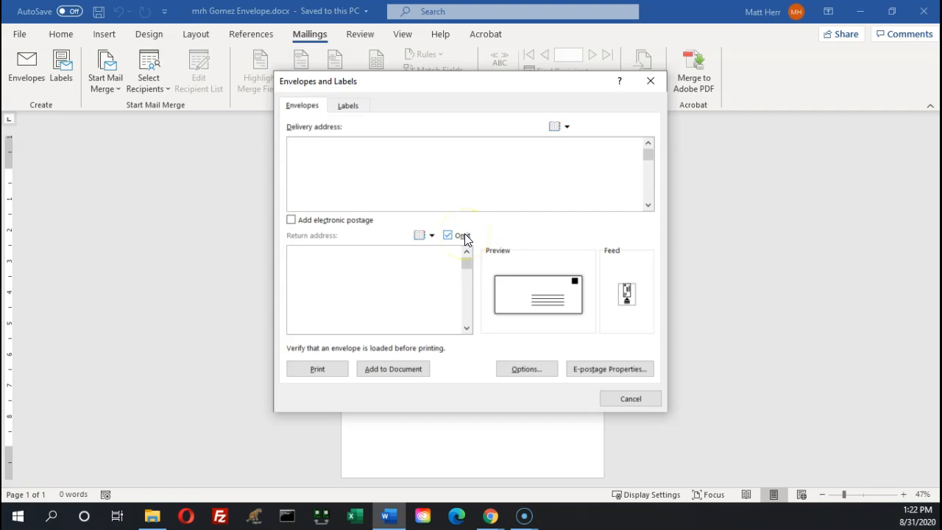
pyautogui.click(438, 185)
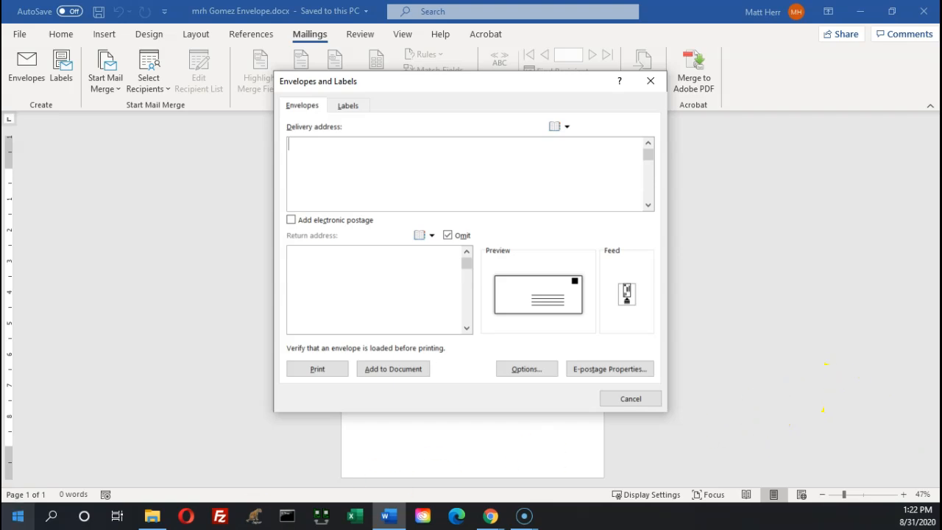
pyautogui.hotkey('alt', 'Tab')
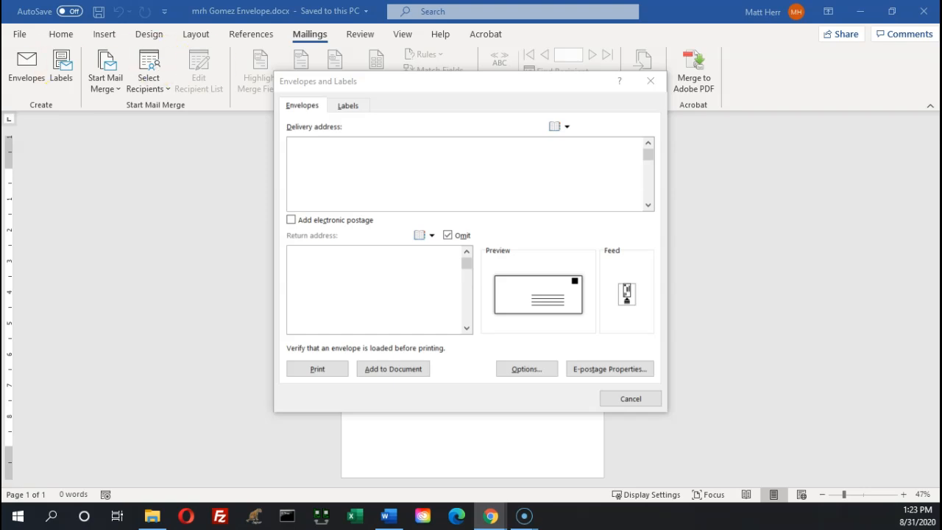
# Enter the recipient's name, street address and city/state/ZIP line as the delivery address, keeping return address omitted
pyautogui.click(378, 193)
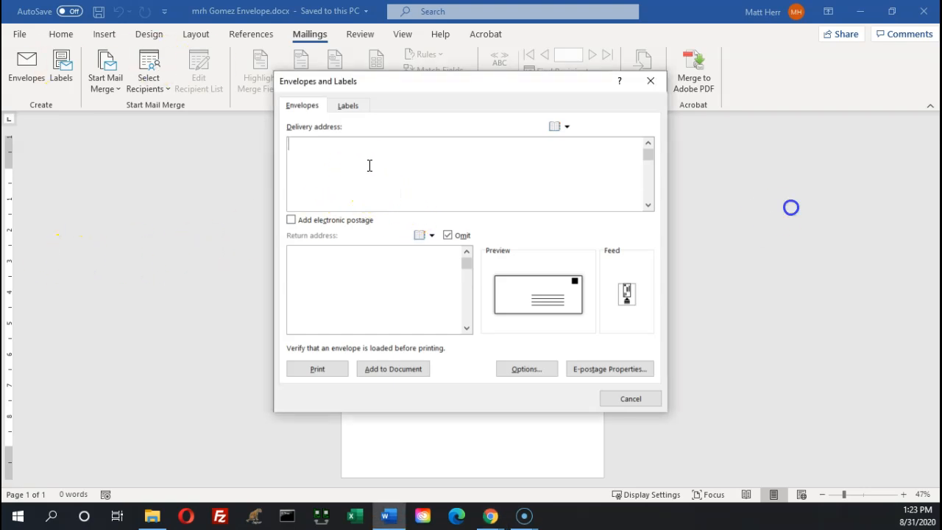
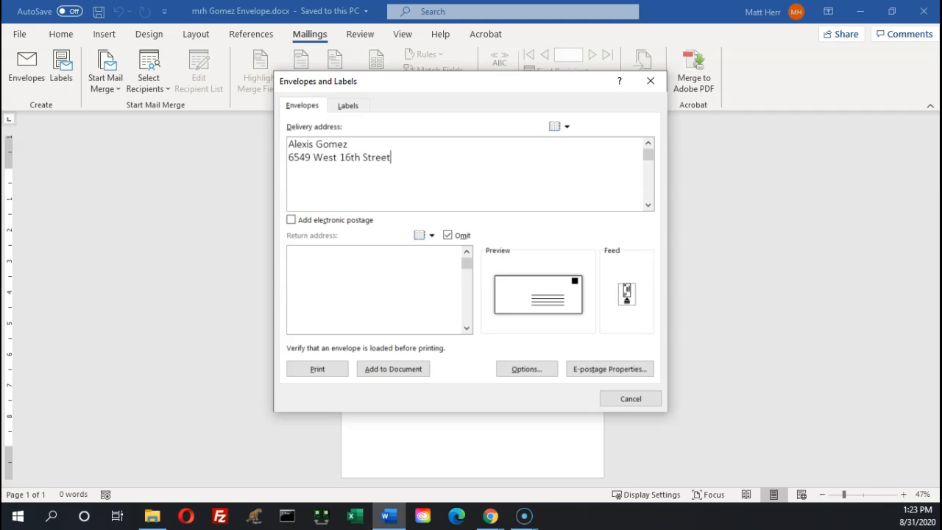
pyautogui.write('Wilmmingto')
pyautogui.press('BackSpace')
pyautogui.press('BackSpace')
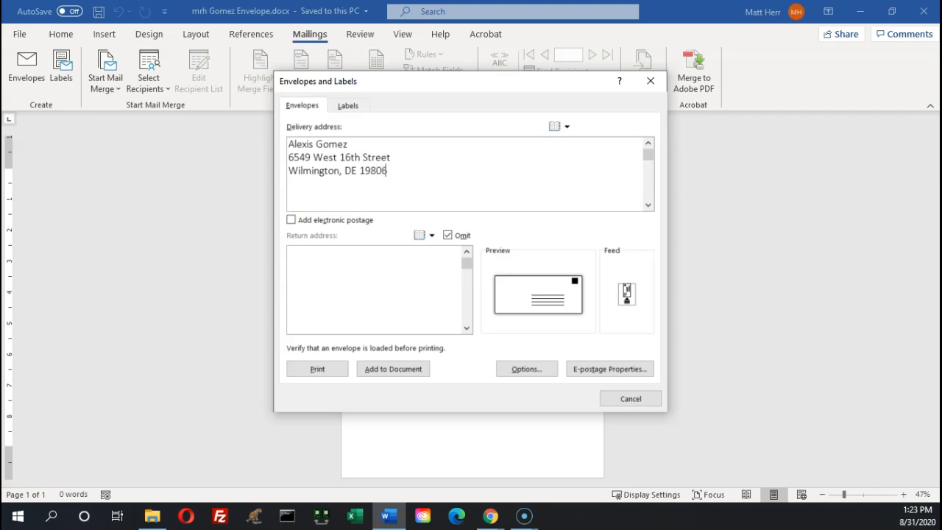
pyautogui.click(450, 240)
pyautogui.click(450, 237)
pyautogui.hotkey('alt', 'Tab')
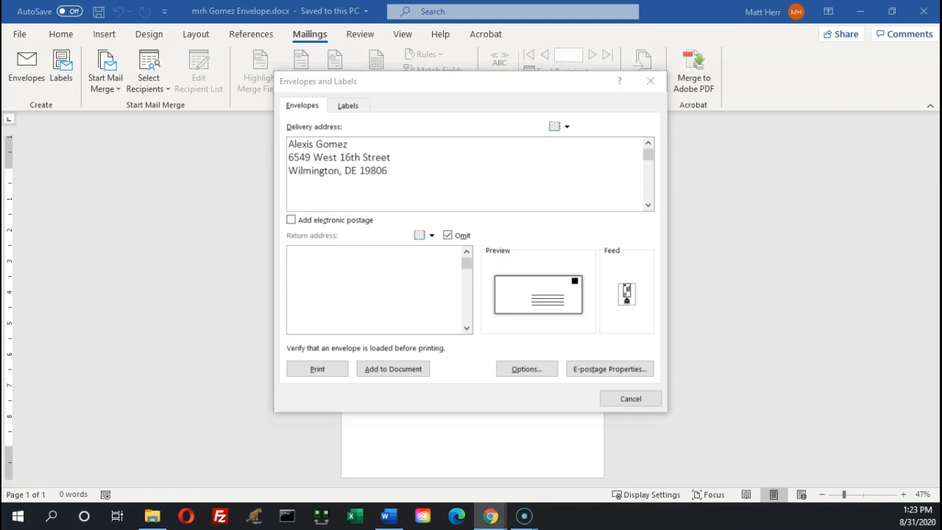
pyautogui.moveTo(1, 127); pyautogui.dragTo(666, 52)
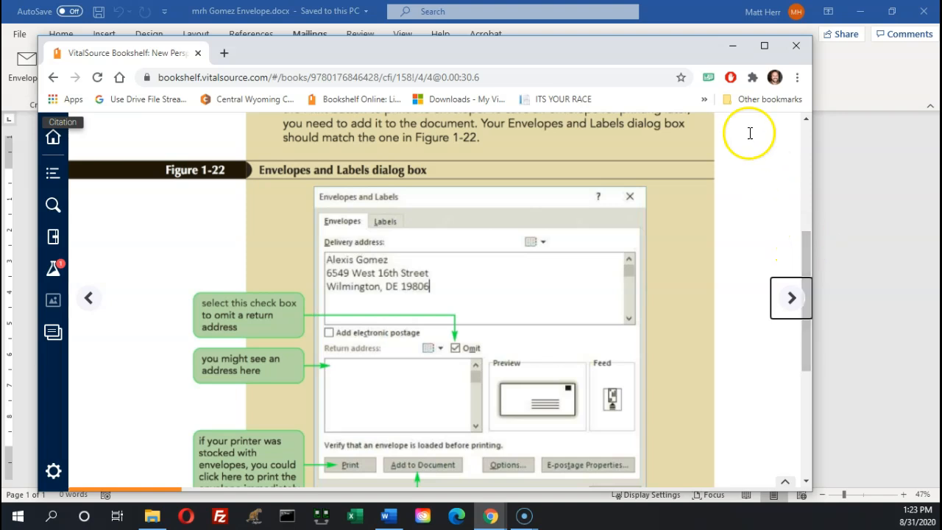
pyautogui.moveTo(658, 50); pyautogui.dragTo(712, 23)
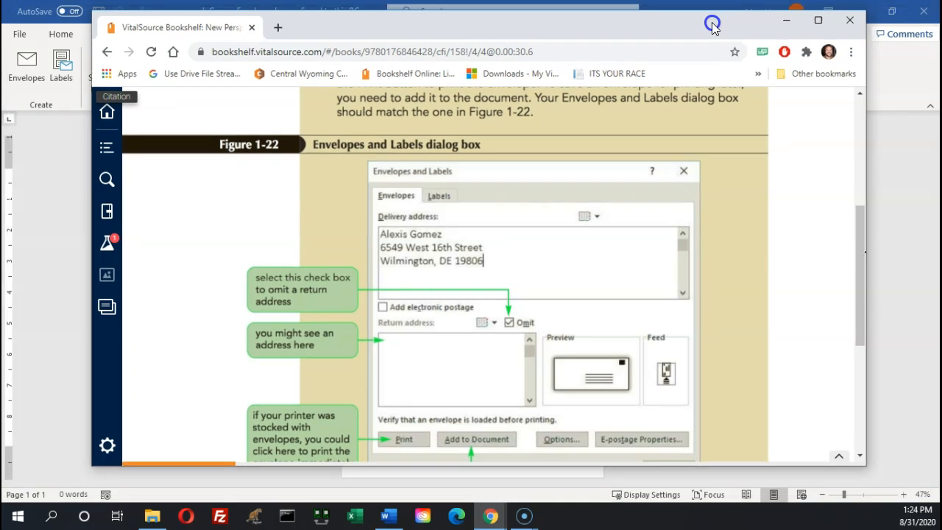
pyautogui.click(859, 377)
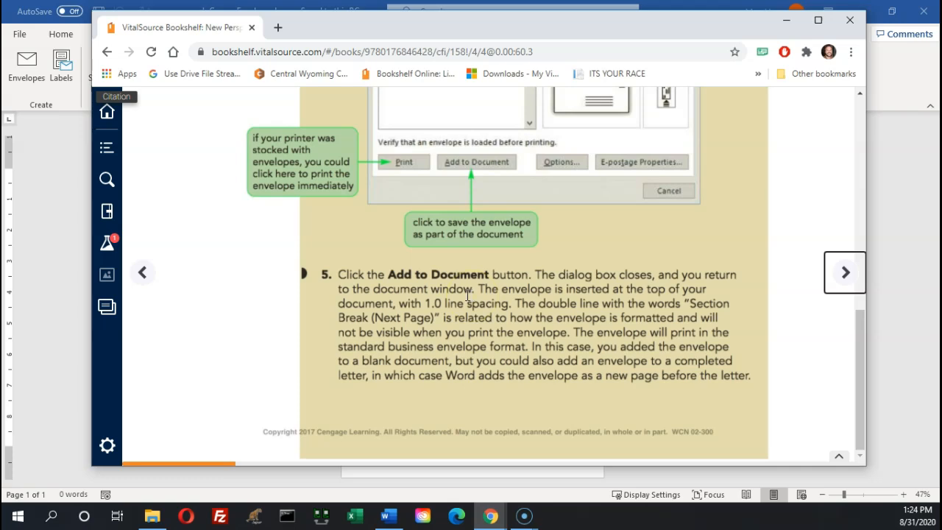
pyautogui.click(64, 328)
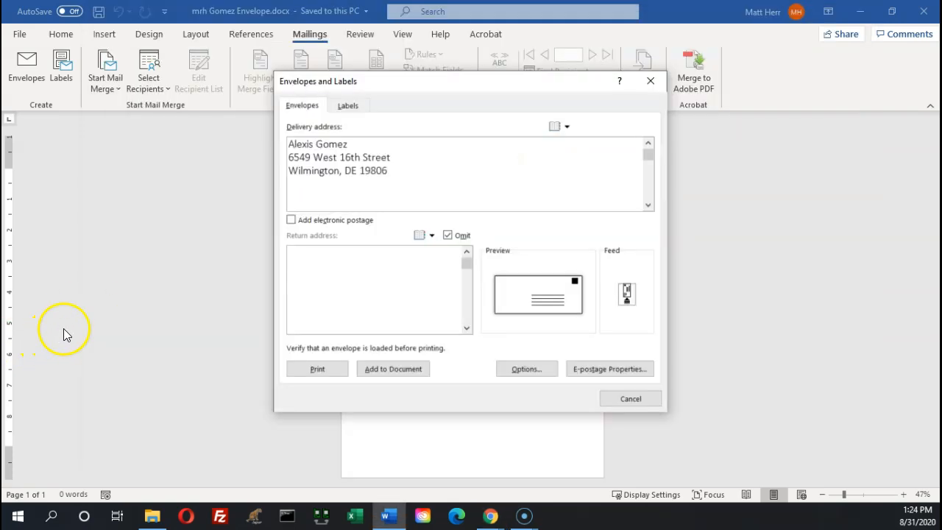
# Add the addressed envelope to the document as a new first page before the blank page
pyautogui.click(401, 376)
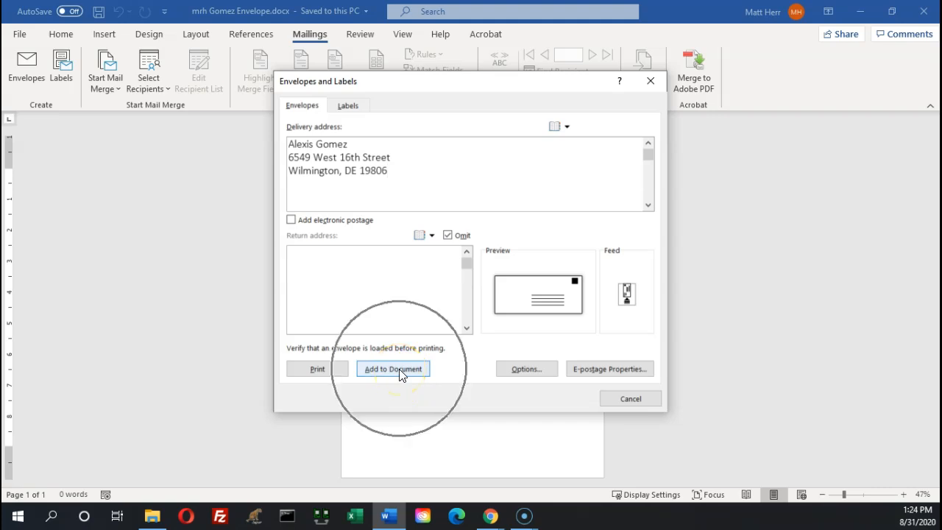
pyautogui.click(394, 369)
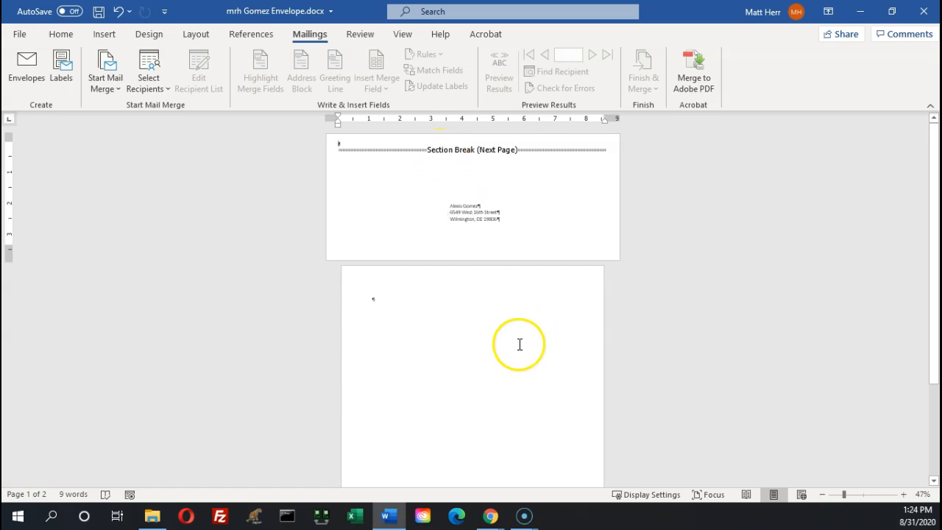
pyautogui.moveTo(497, 519)
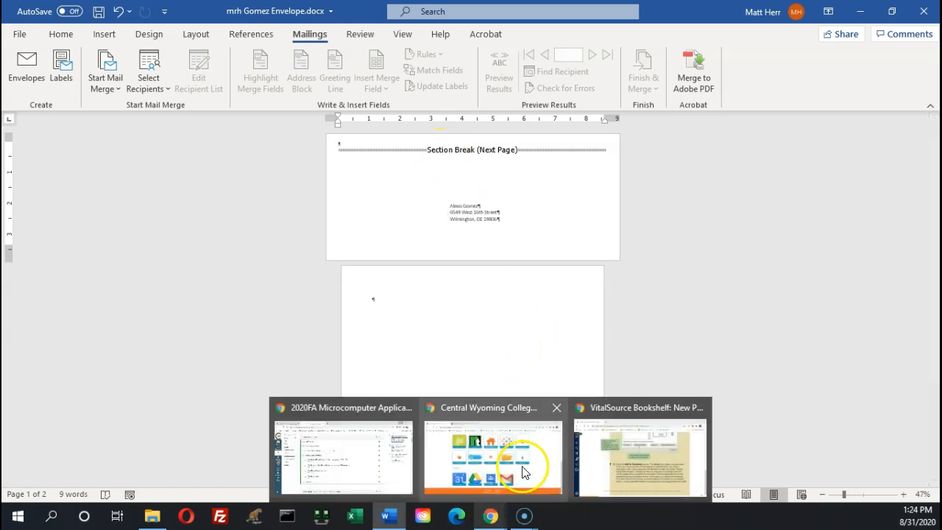
pyautogui.click(645, 451)
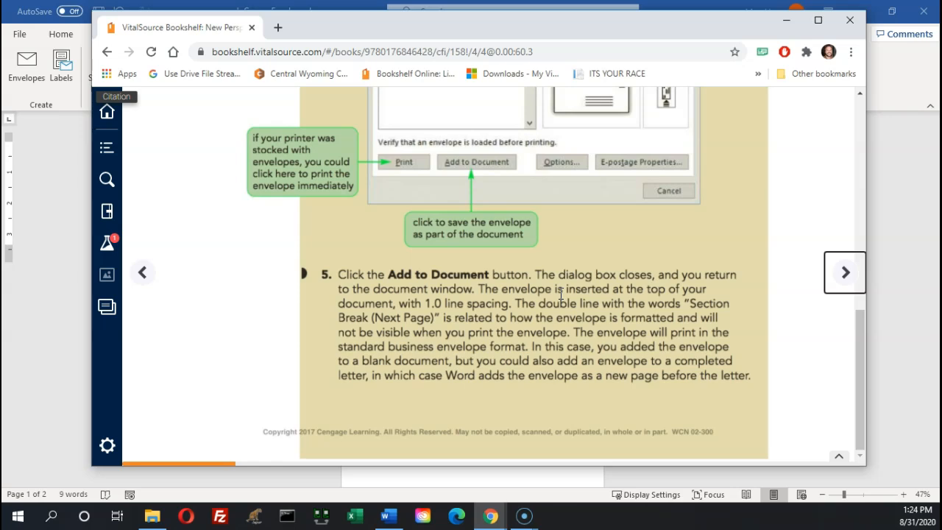
pyautogui.click(846, 272)
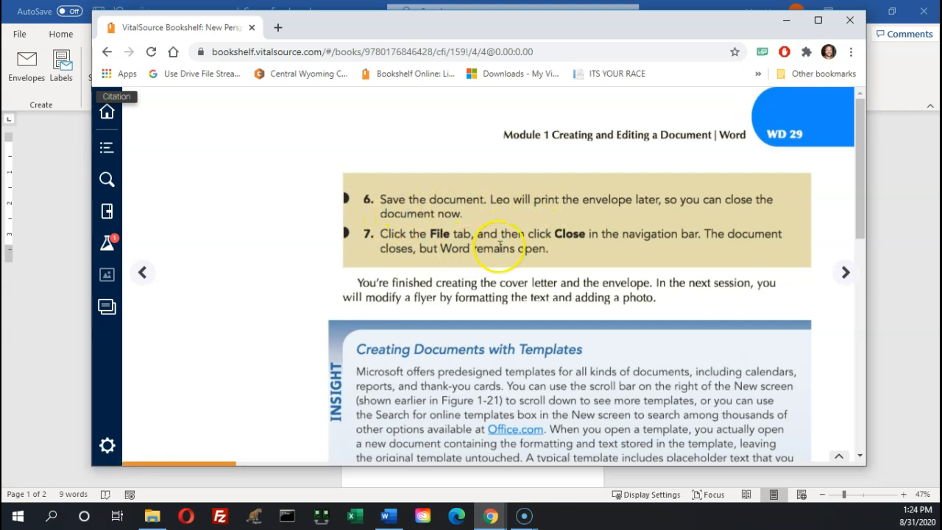
pyautogui.scroll(-5, 482, 249)
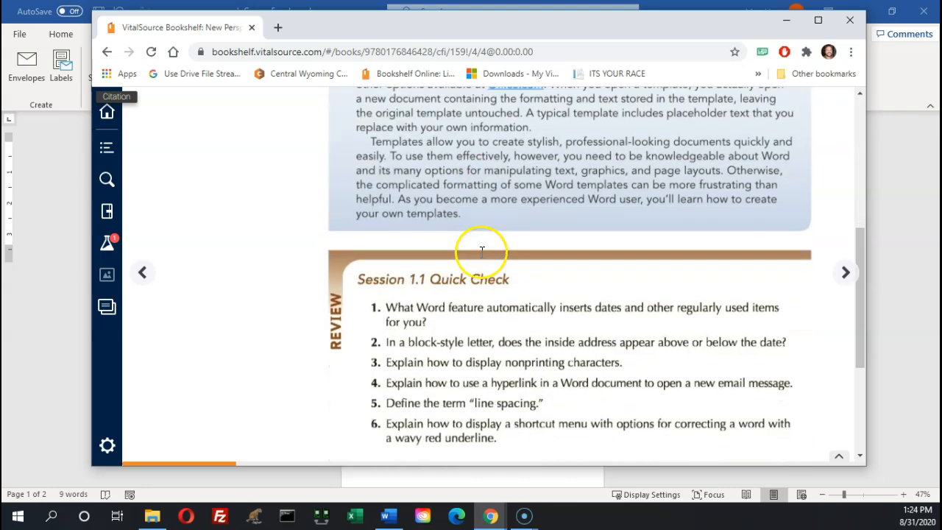
pyautogui.click(60, 284)
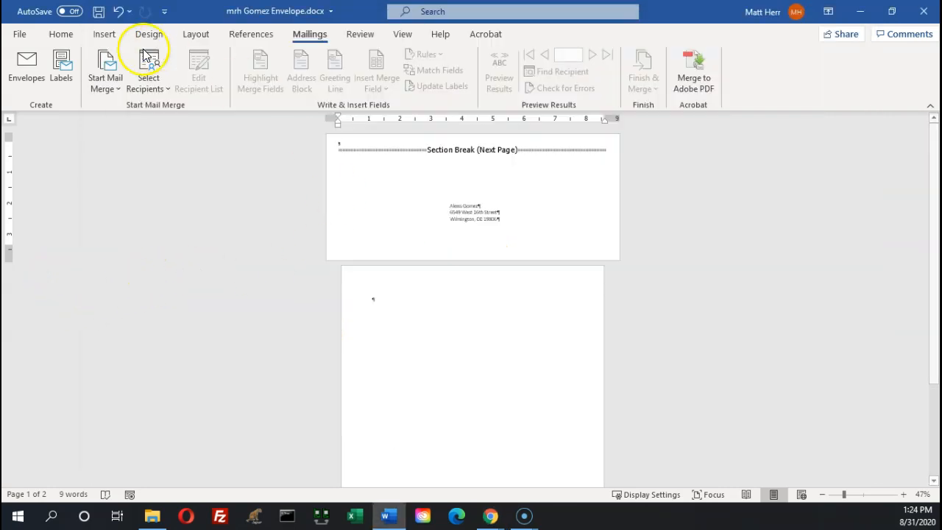
# Save and close the envelope document, then exit Word
pyautogui.click(20, 37)
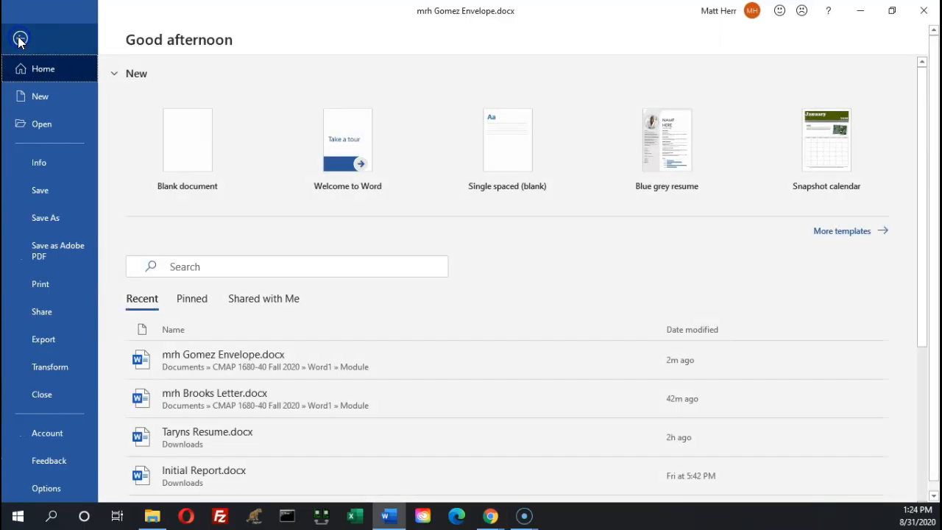
pyautogui.click(42, 197)
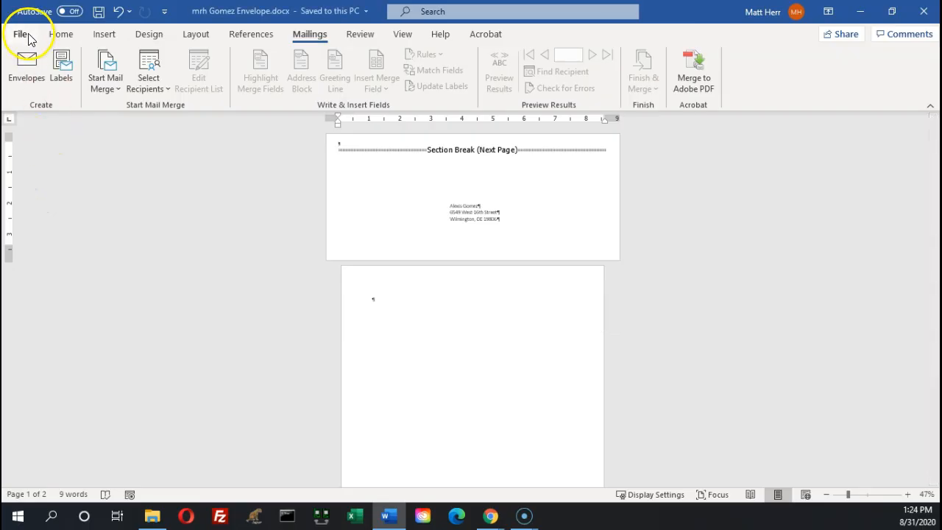
pyautogui.click(20, 37)
pyautogui.click(53, 406)
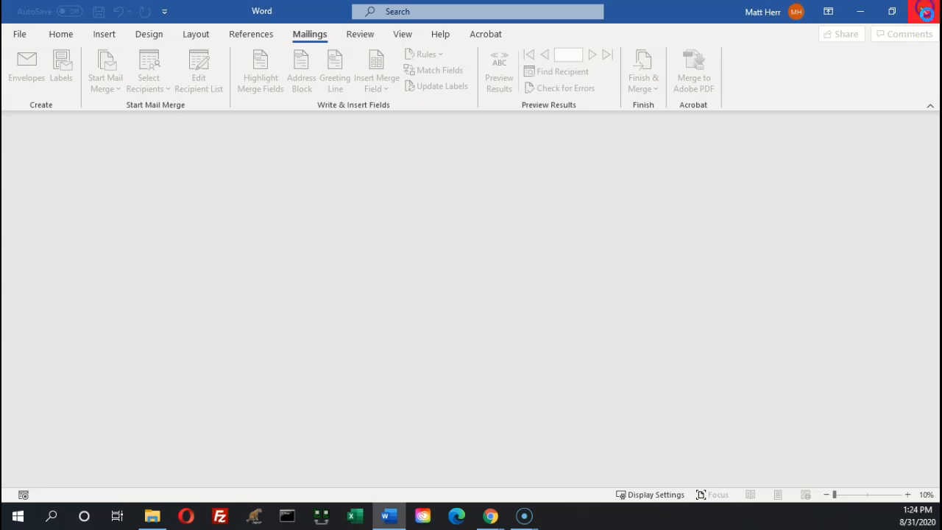
pyautogui.click(924, 11)
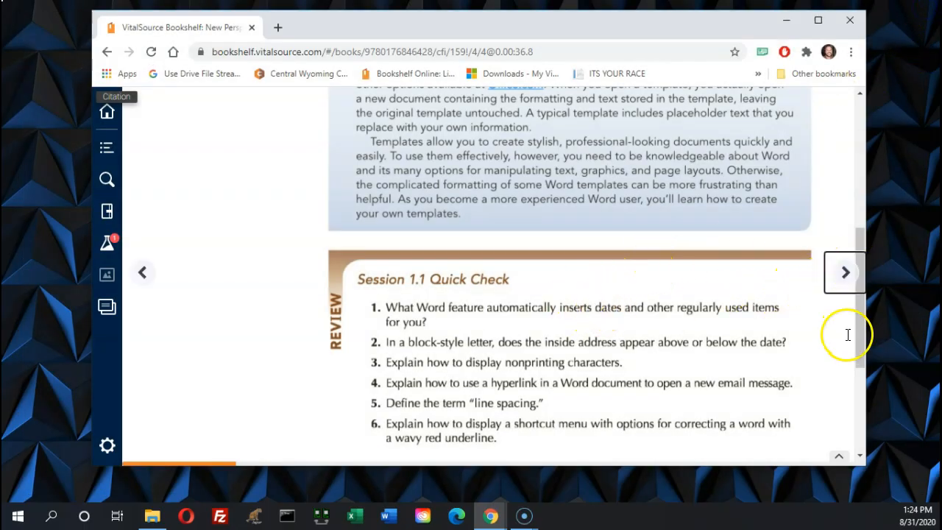
# Turn to the next textbook page and scroll through the Session 1.2 Visual Overview (WD 30)
pyautogui.click(845, 272)
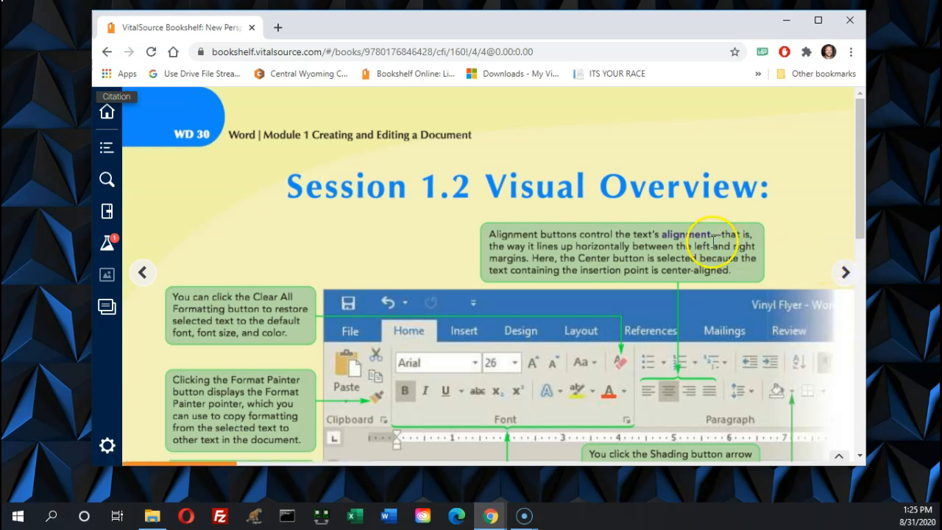
pyautogui.scroll(-3, 519, 317)
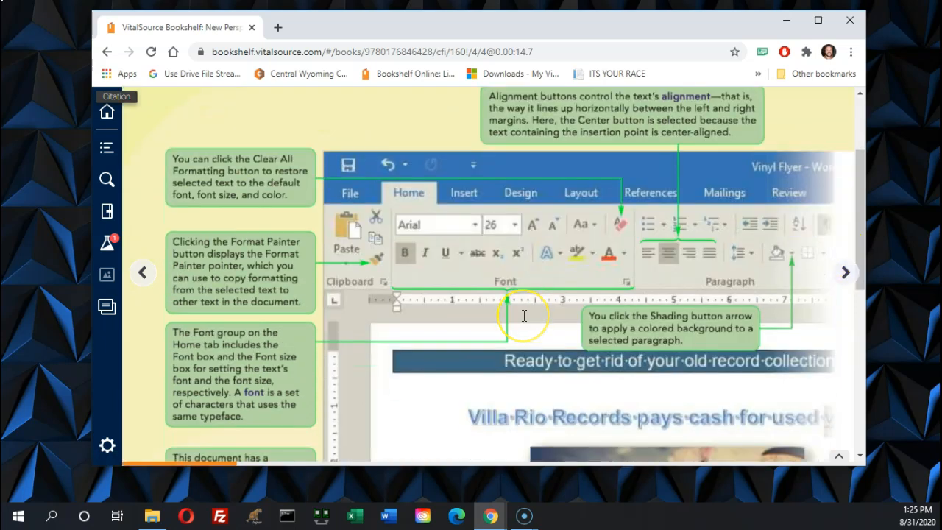
pyautogui.scroll(-5, 525, 315)
pyautogui.scroll(4, 524, 321)
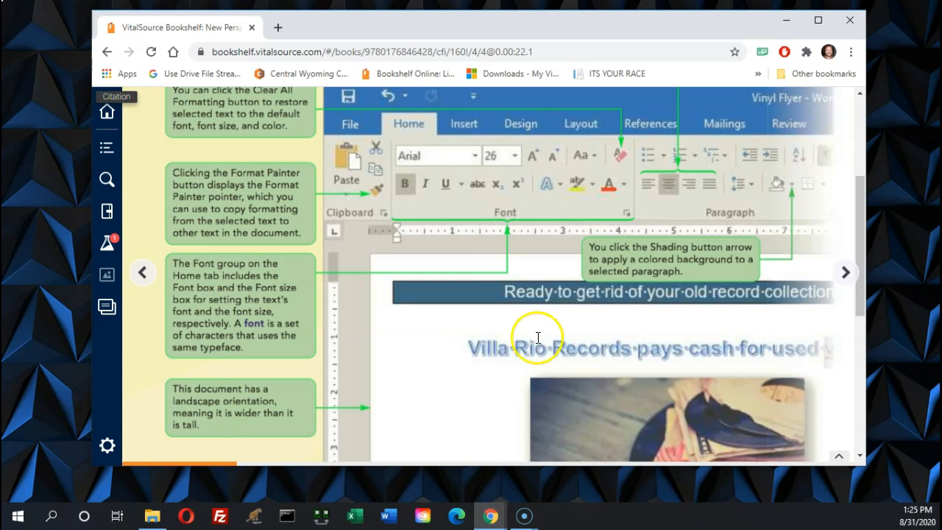
pyautogui.scroll(-3, 622, 353)
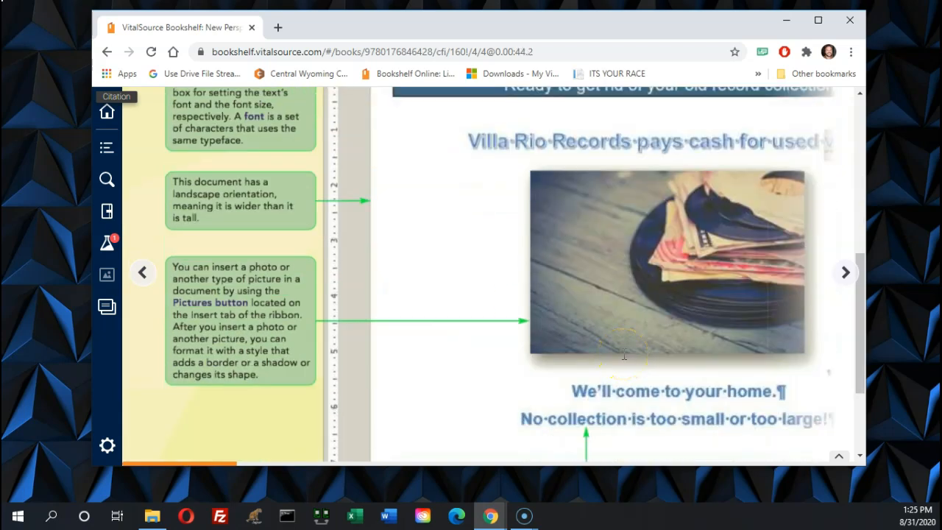